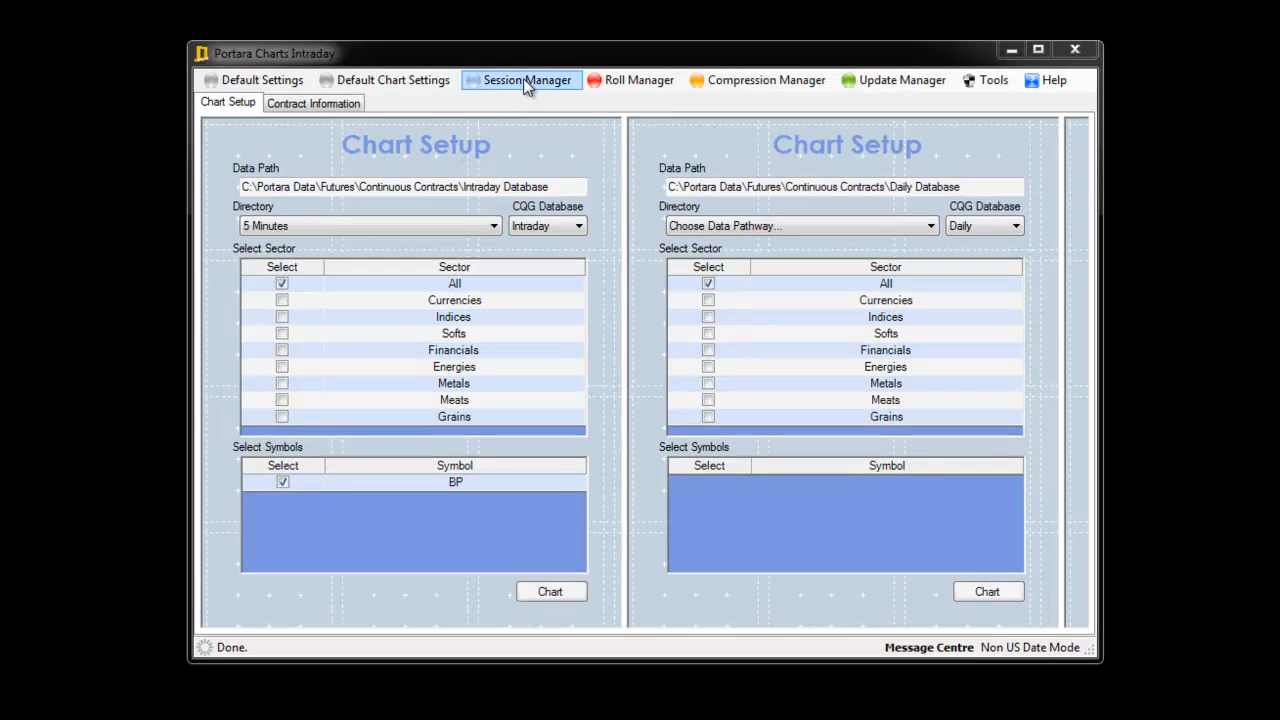
In the Session Manager's Advanced Multi-Sessions table, add a BP entry in the first row with start date 01/01/2015.
{"action": "left_click", "coordinate": [534, 82]}
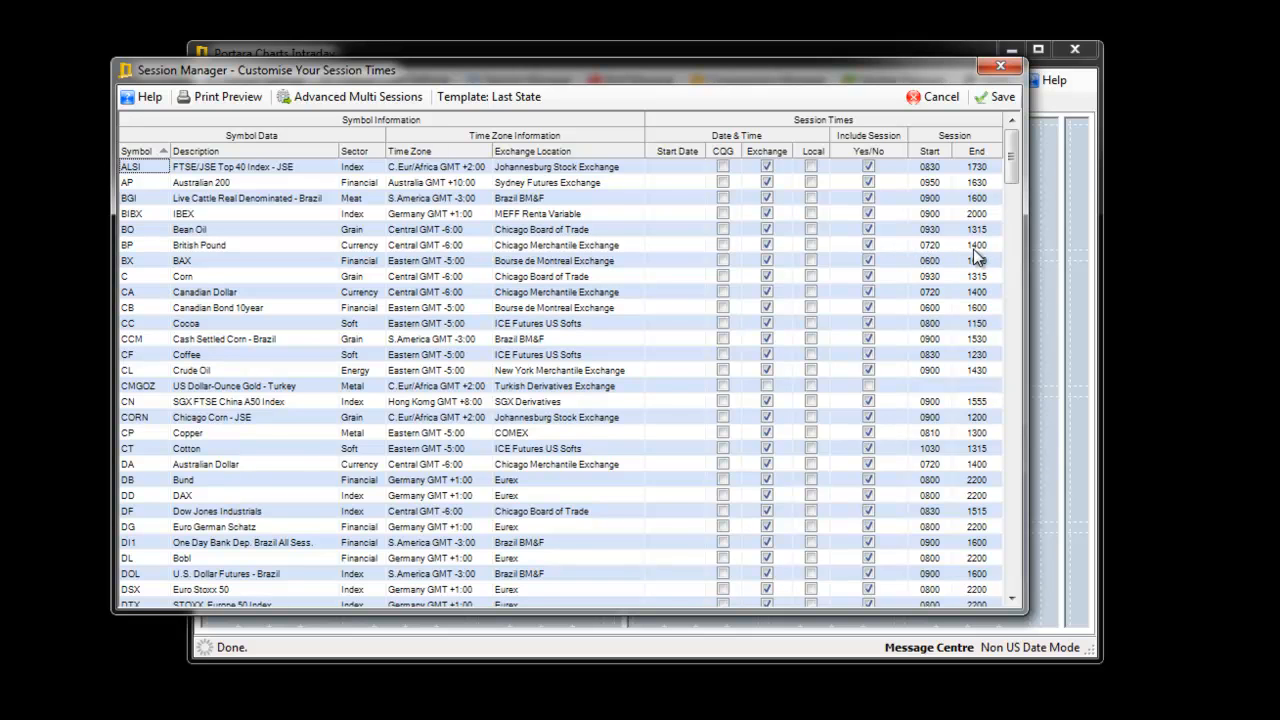
{"action": "left_click", "coordinate": [373, 99]}
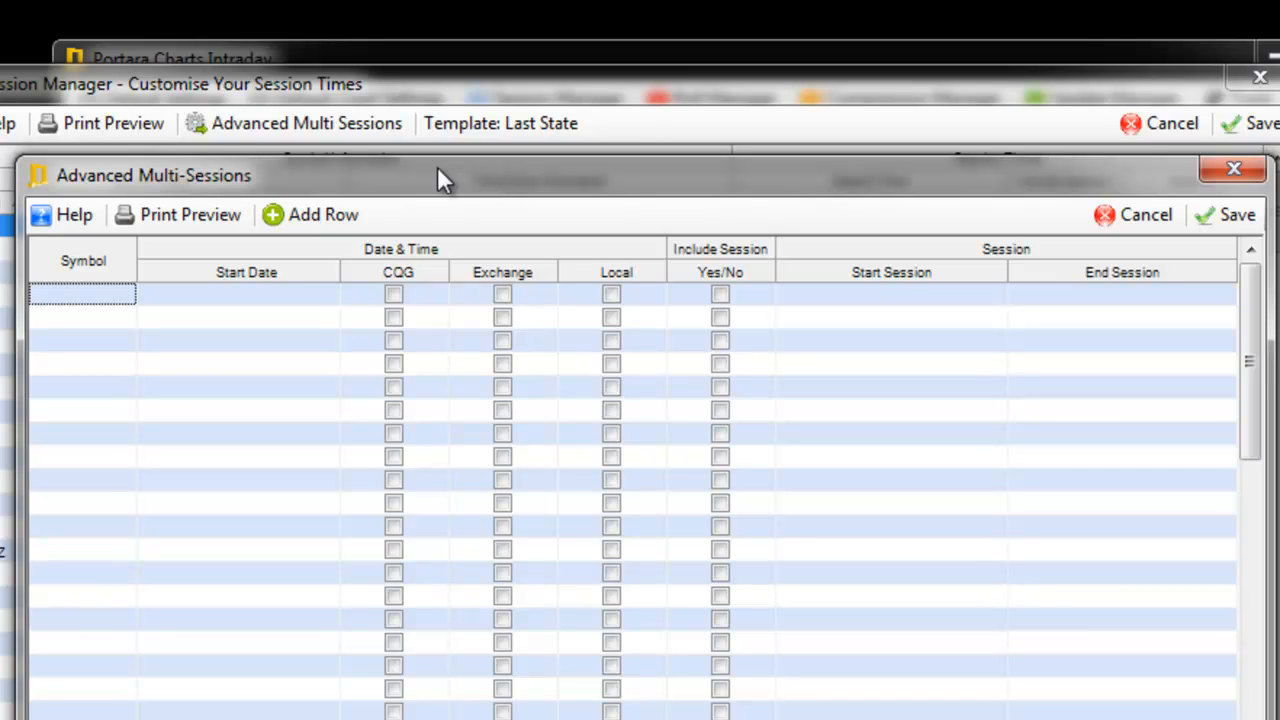
{"action": "left_click", "coordinate": [94, 296]}
{"action": "type", "text": "BP"}
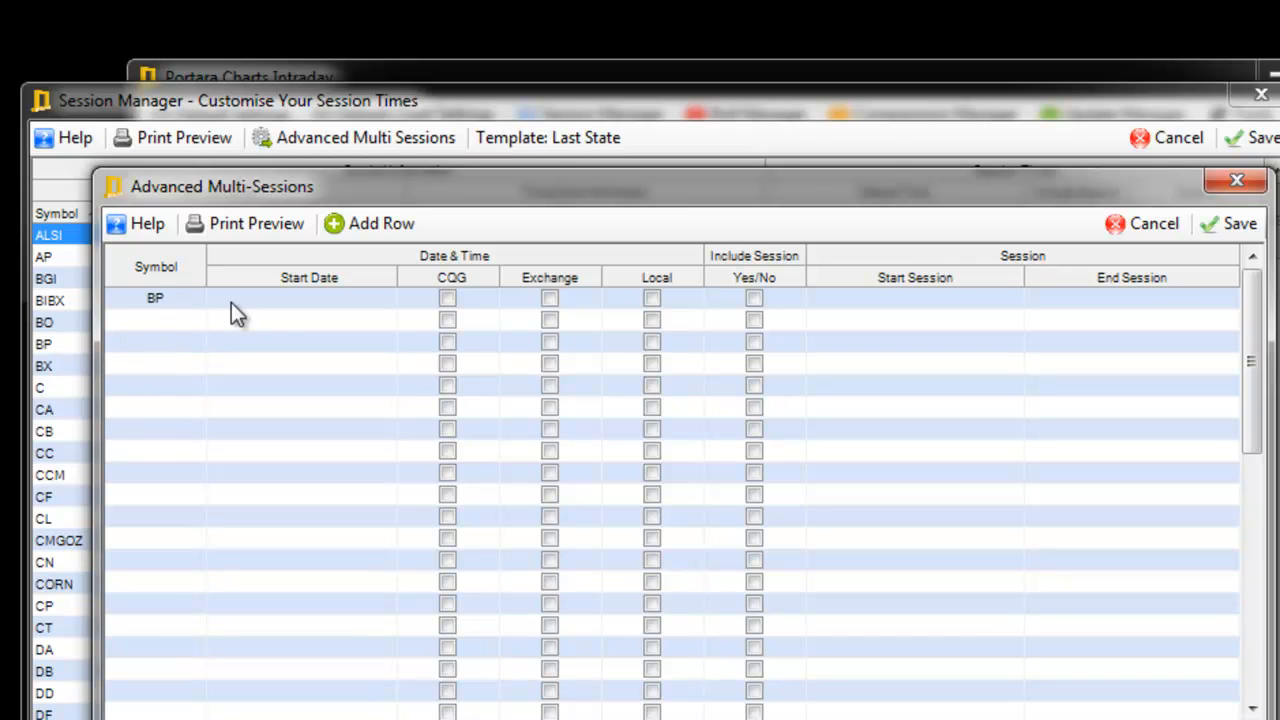
{"action": "left_click", "coordinate": [264, 303]}
{"action": "left_click", "coordinate": [383, 302]}
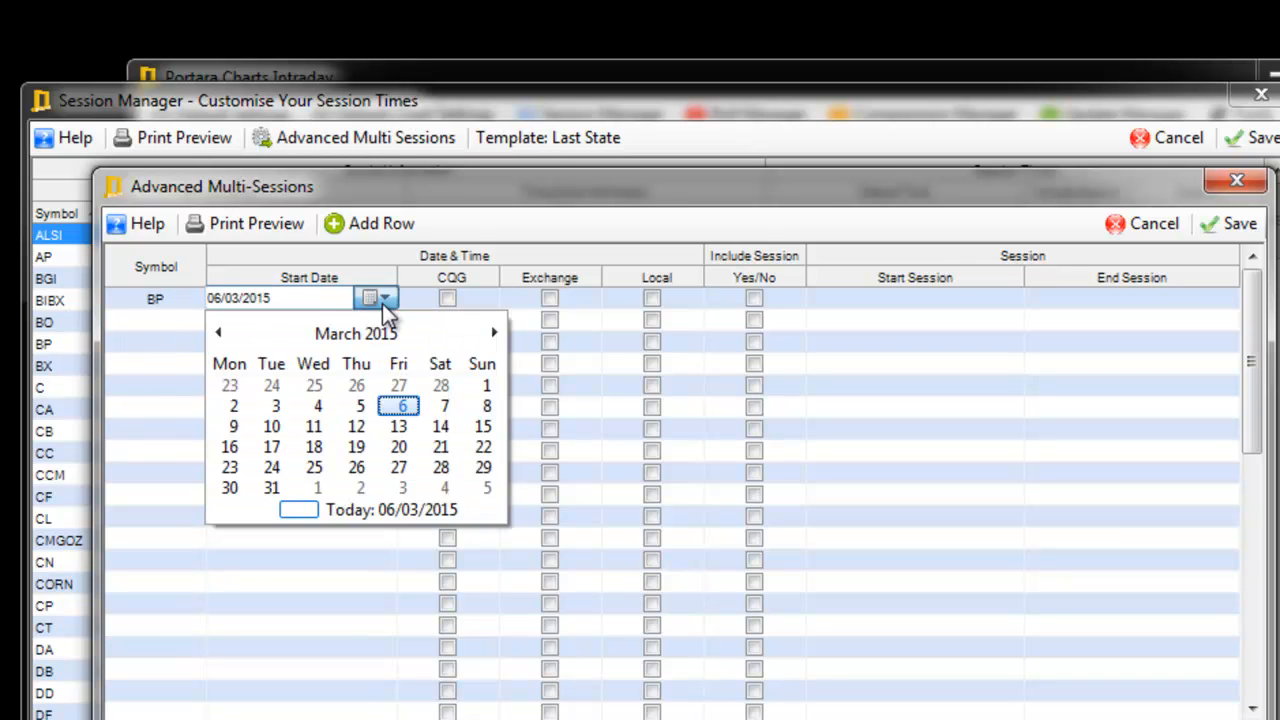
{"action": "left_click", "coordinate": [217, 334]}
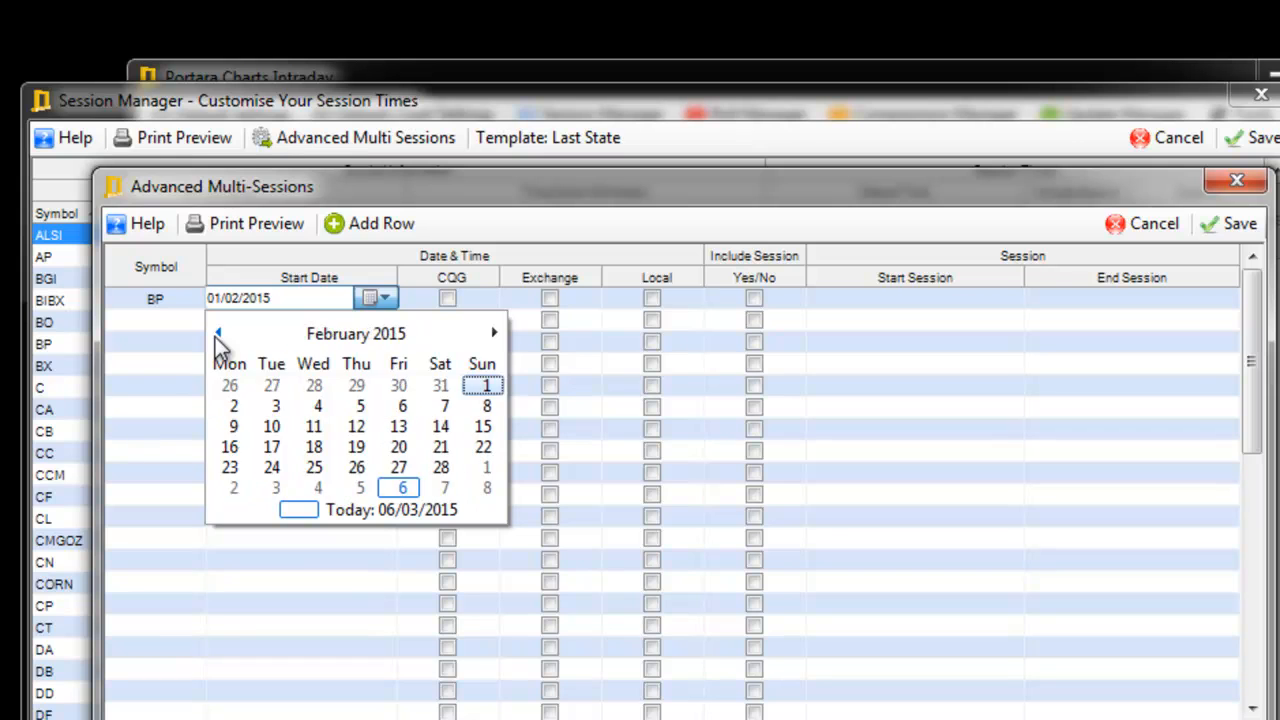
{"action": "left_click", "coordinate": [217, 334]}
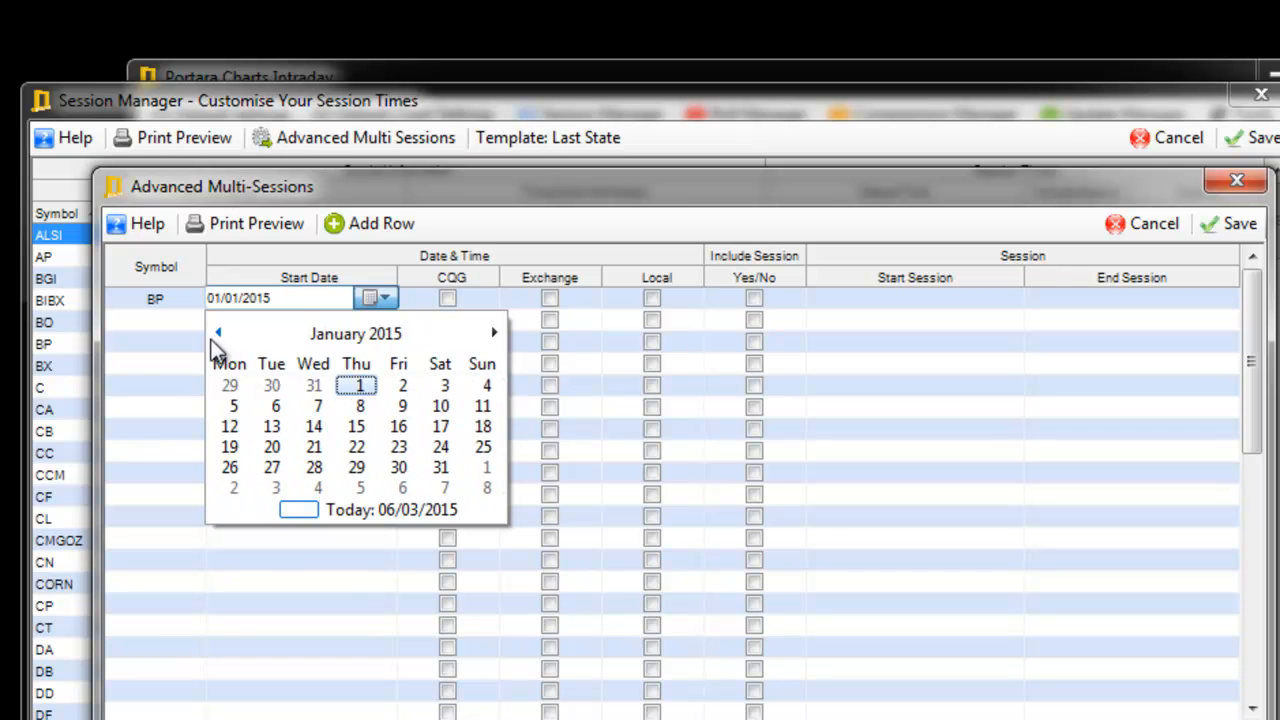
{"action": "left_click", "coordinate": [357, 389]}
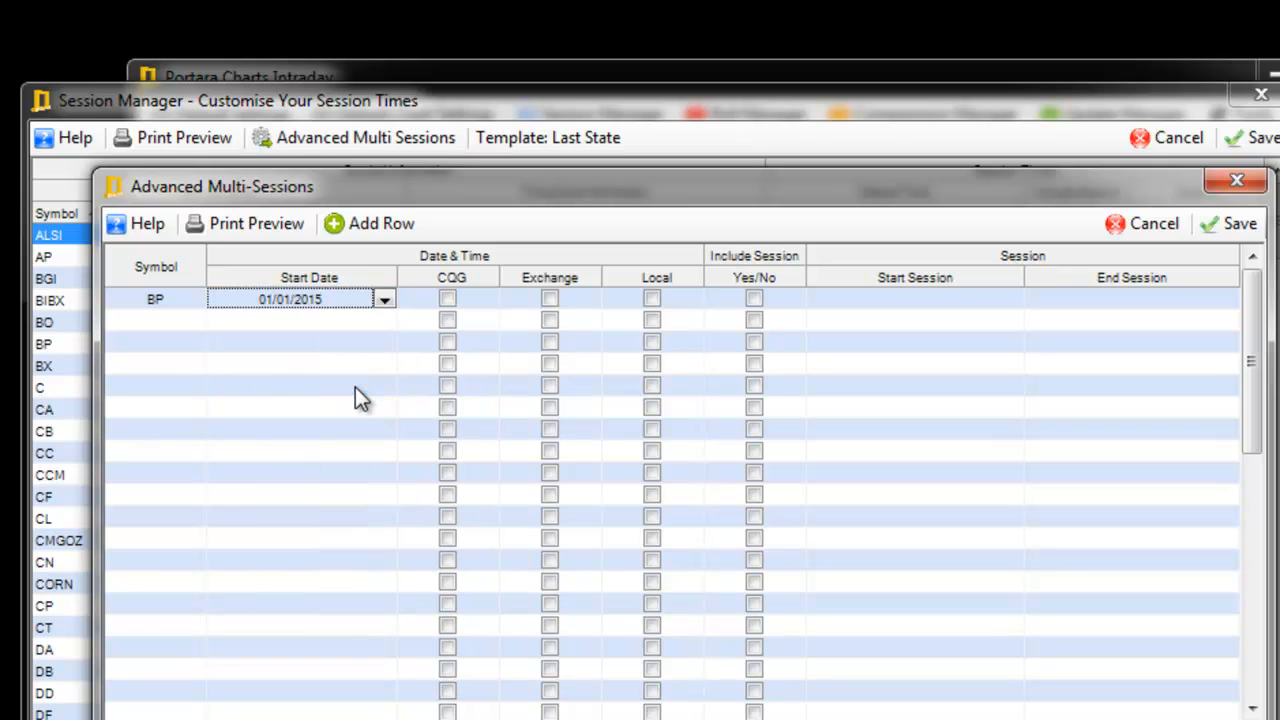
Set the first BP row to CQG time, include its session, and give it session times 1000 to 1200.
{"action": "left_click", "coordinate": [449, 300]}
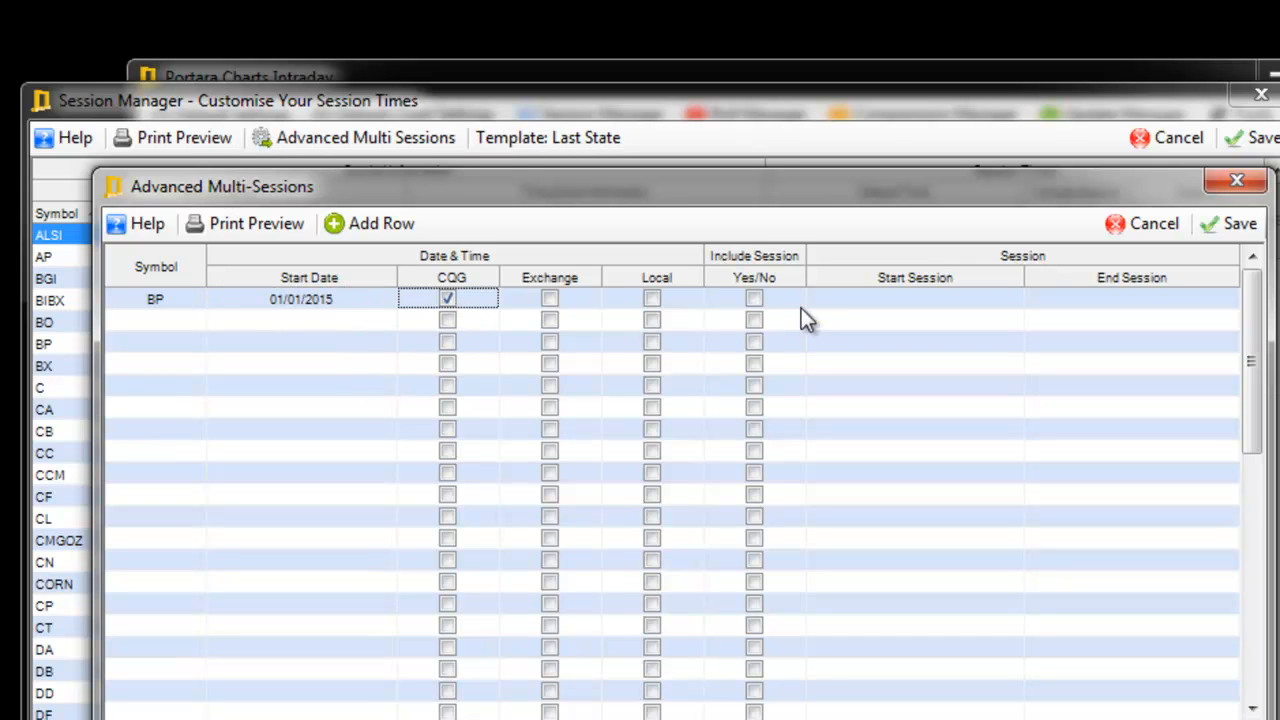
{"action": "left_click", "coordinate": [756, 302]}
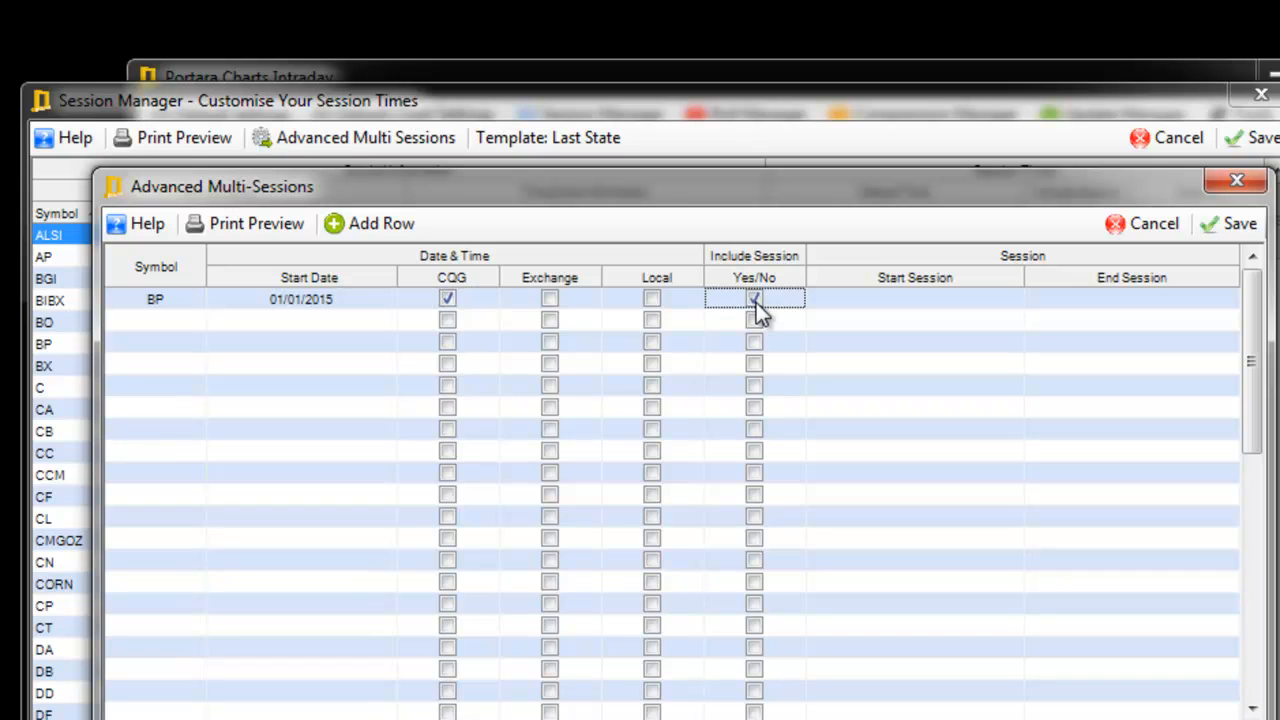
{"action": "left_click", "coordinate": [922, 298]}
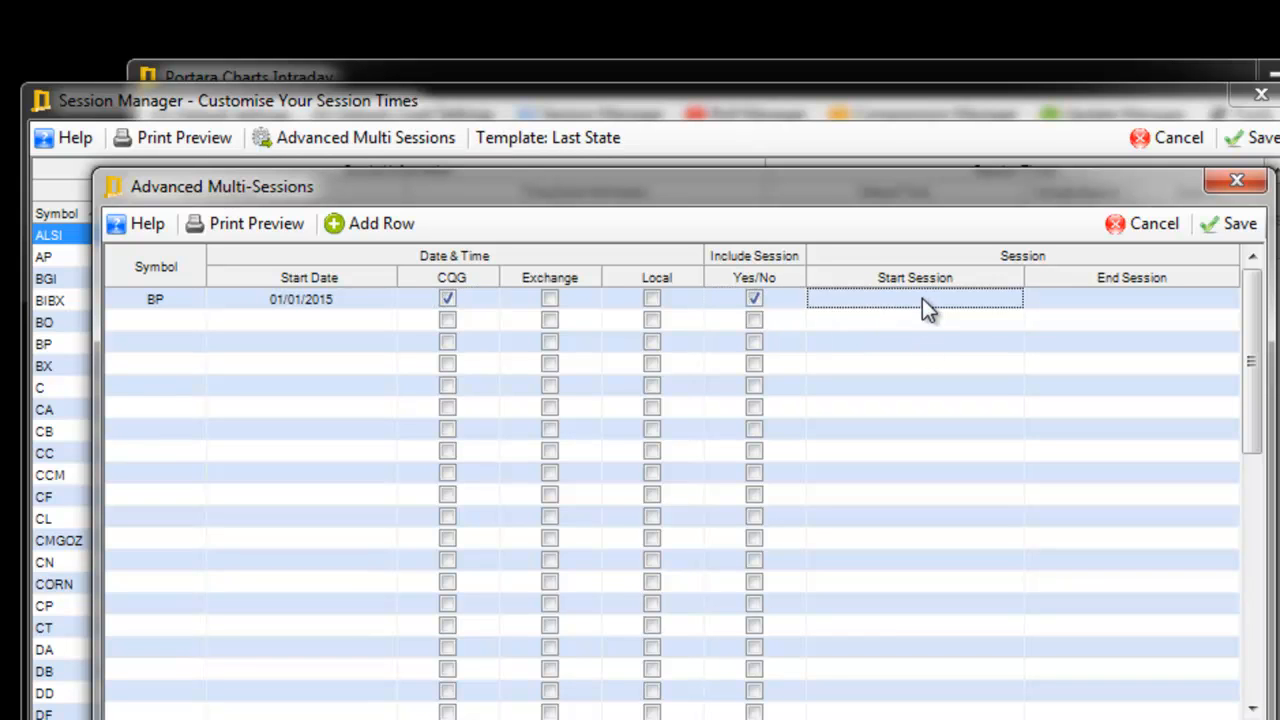
{"action": "type", "text": "1000"}
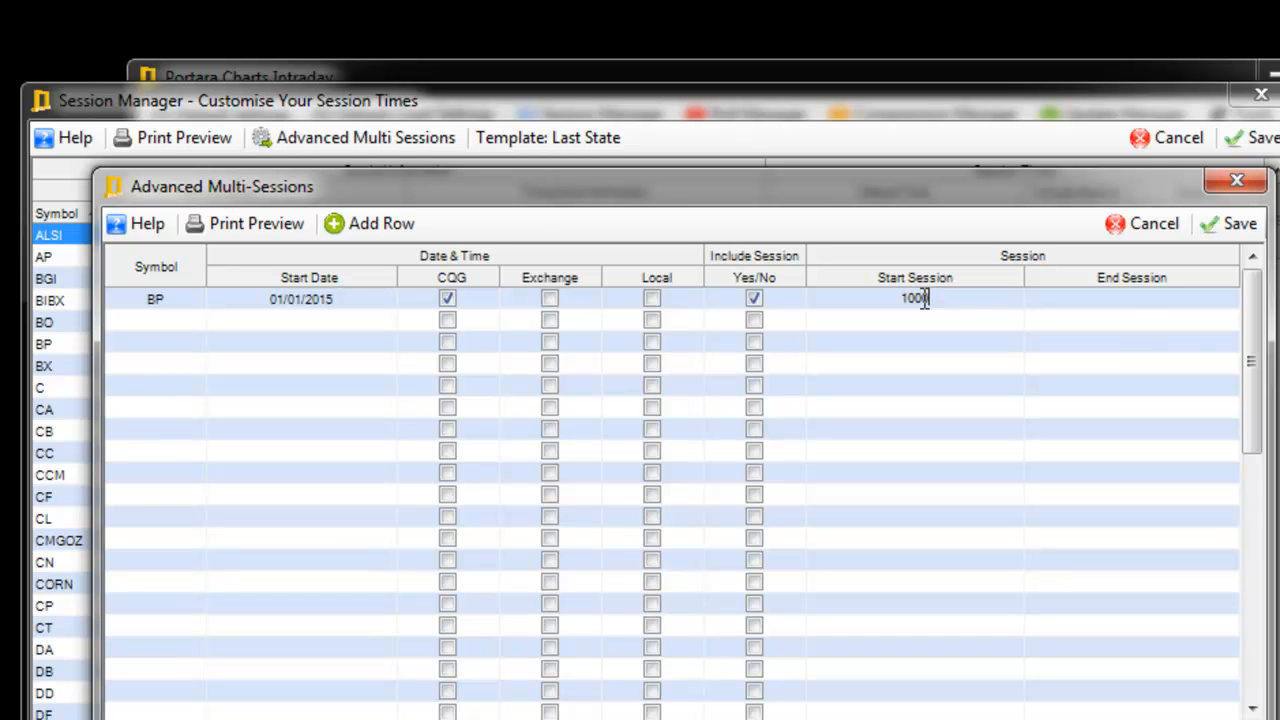
{"action": "left_click", "coordinate": [1120, 298]}
{"action": "type", "text": "1200"}
Add a second BP entry in the next row with start date 01/02/2015.
{"action": "left_click", "coordinate": [168, 333]}
{"action": "type", "text": "BP"}
{"action": "left_click", "coordinate": [298, 323]}
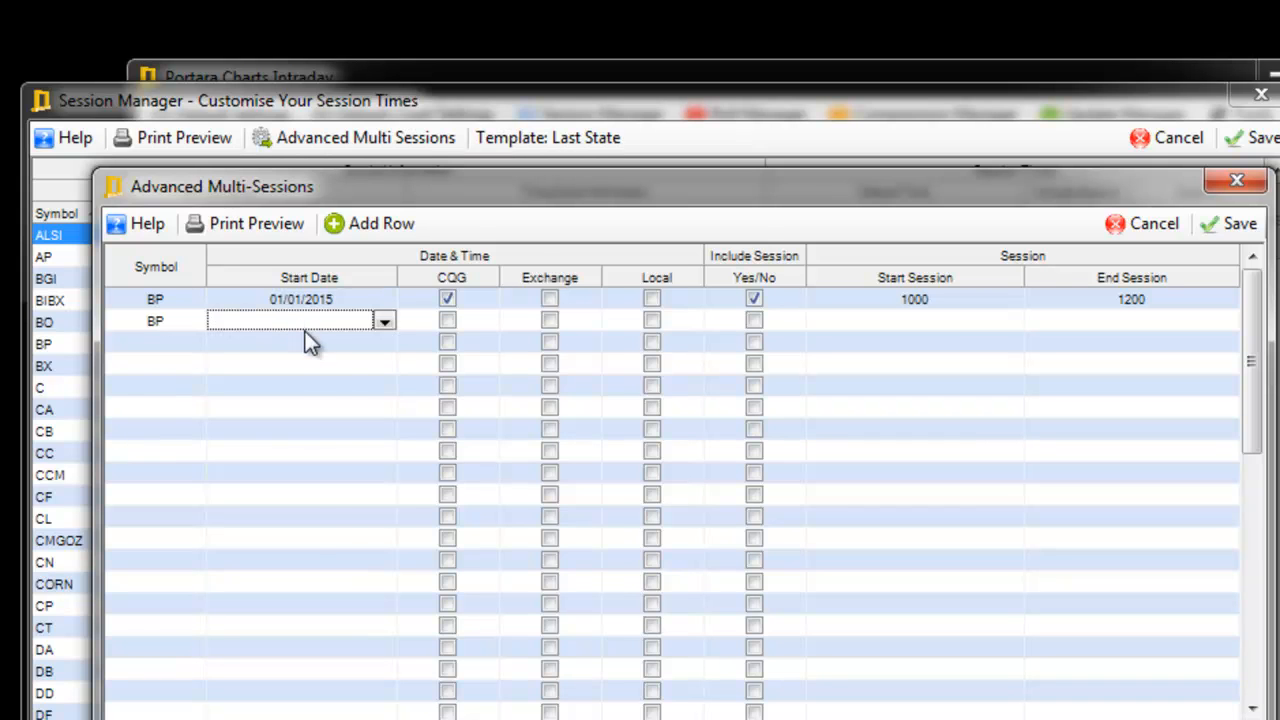
{"action": "left_click", "coordinate": [388, 320]}
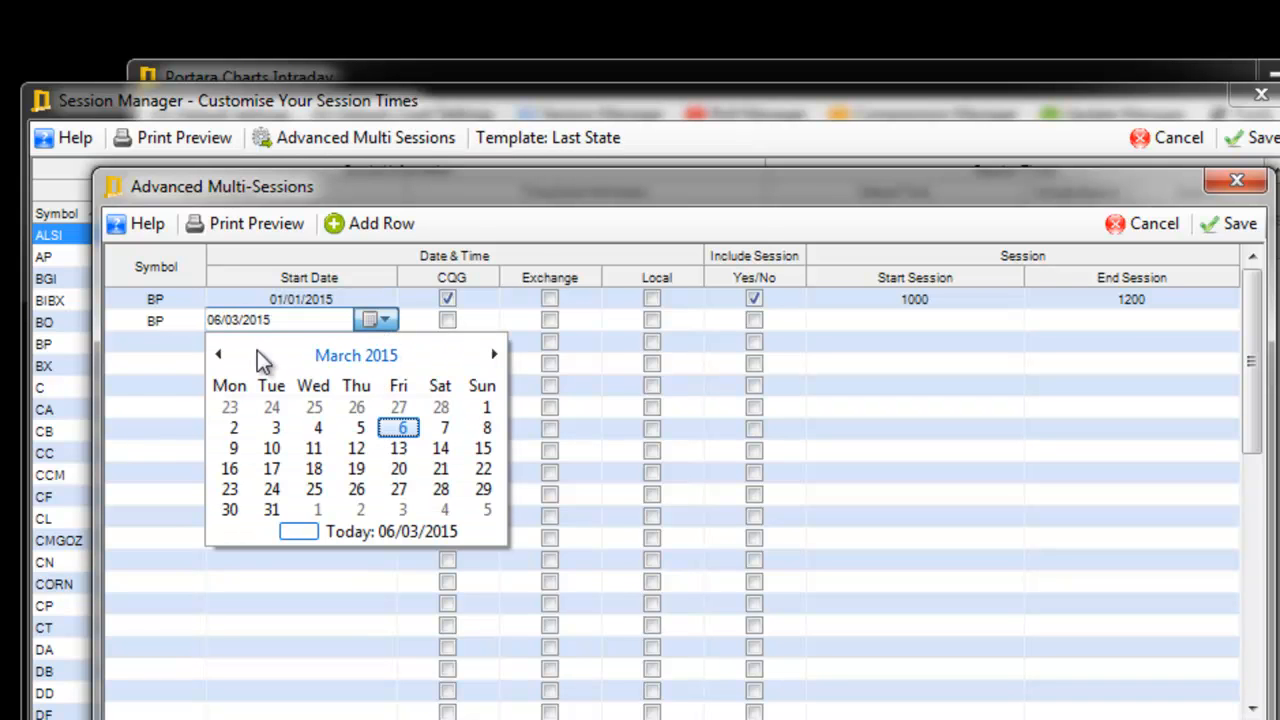
{"action": "left_click", "coordinate": [221, 355]}
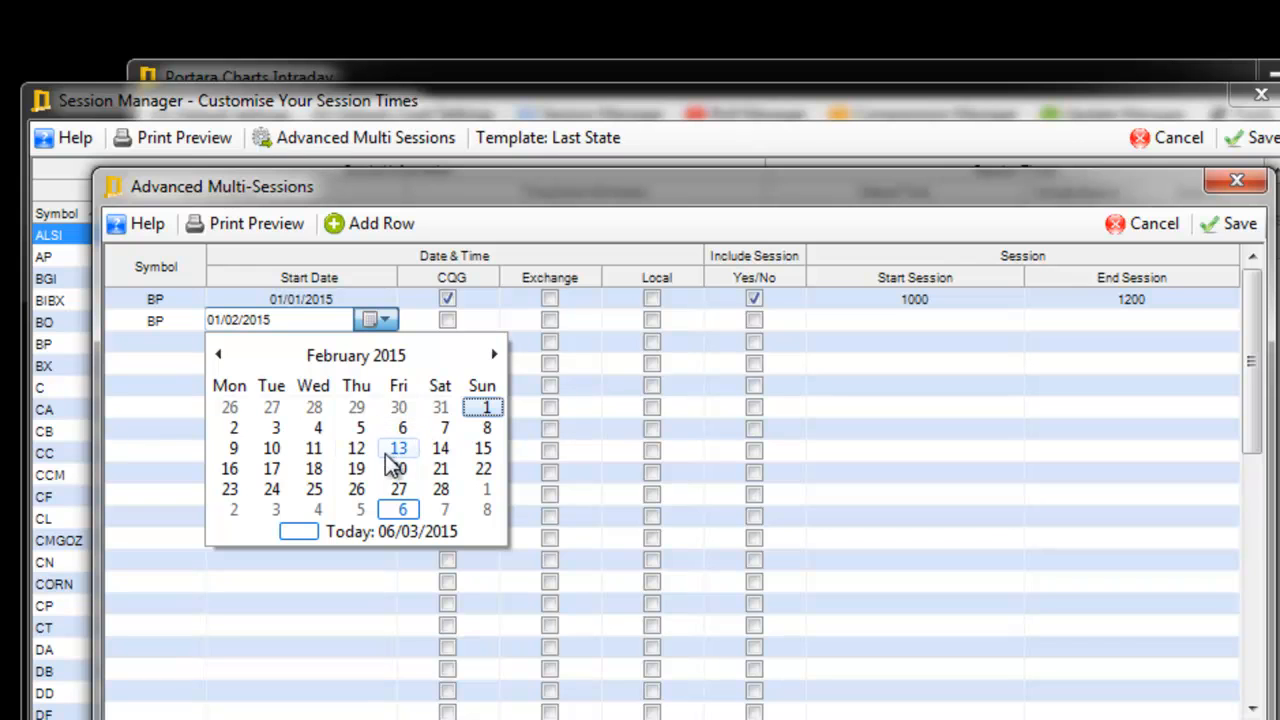
{"action": "left_click", "coordinate": [486, 407]}
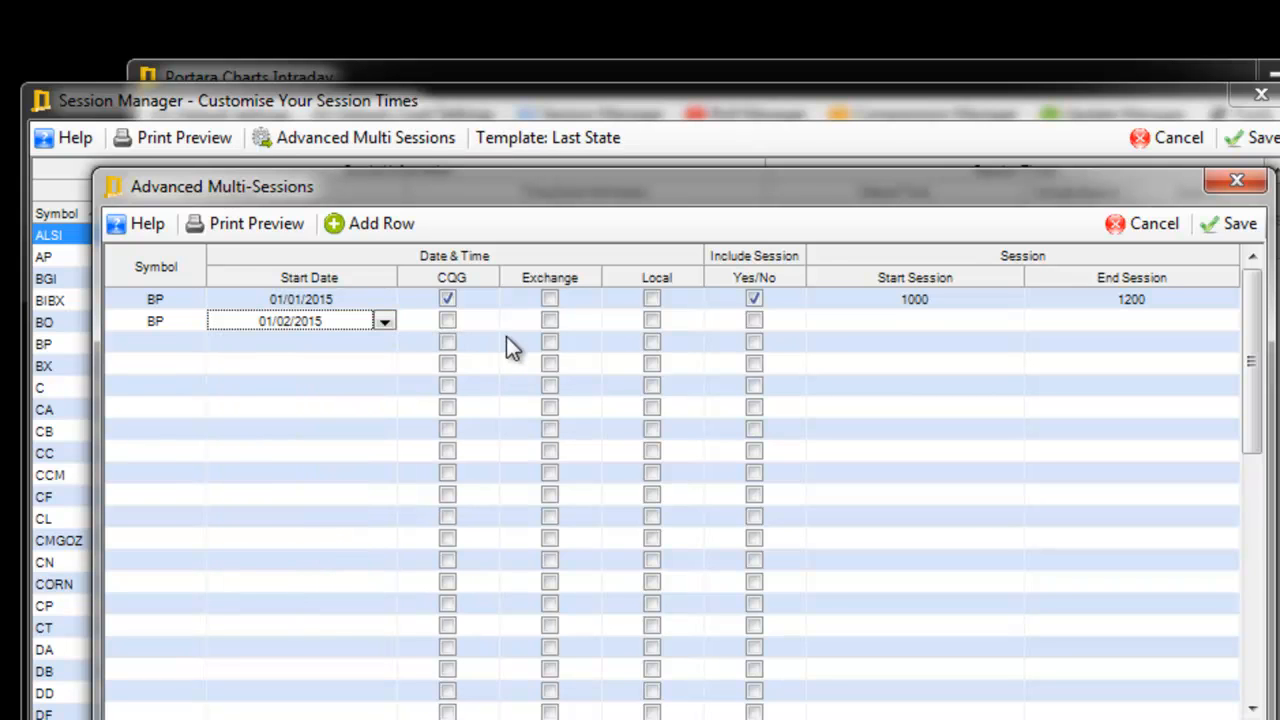
Set the second BP row to CQG time, include its session from 2100 to 0300, and save the multi-sessions.
{"action": "left_click", "coordinate": [447, 321]}
{"action": "left_click", "coordinate": [755, 327]}
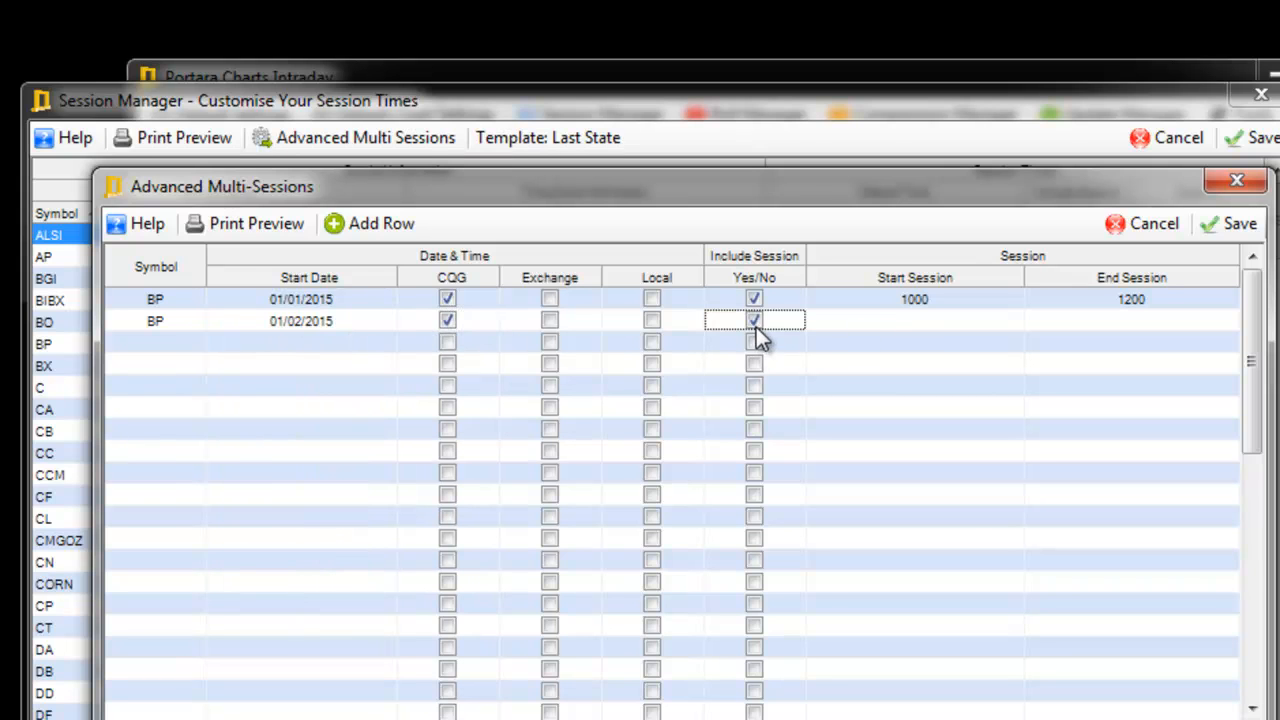
{"action": "left_click", "coordinate": [906, 321]}
{"action": "left_click", "coordinate": [906, 321]}
{"action": "type", "text": "2100"}
{"action": "left_click", "coordinate": [1105, 320]}
{"action": "type", "text": "0300"}
{"action": "left_click", "coordinate": [977, 350]}
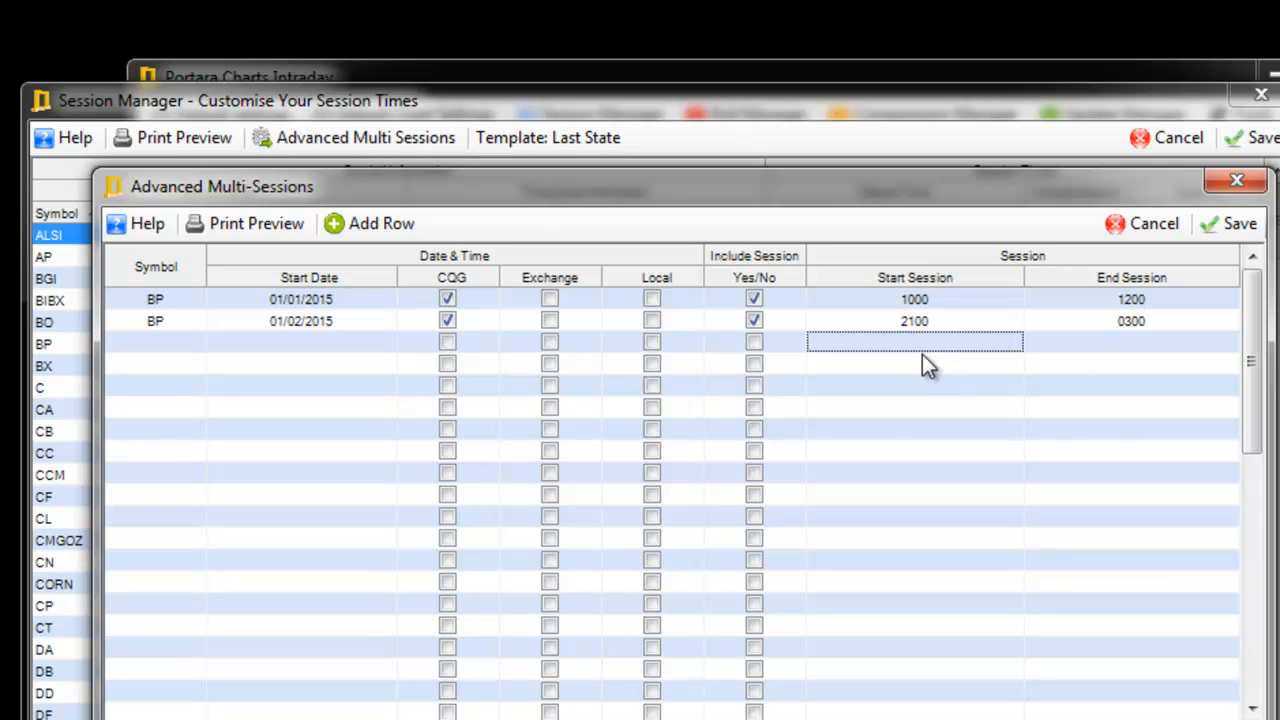
{"action": "left_click", "coordinate": [1233, 226]}
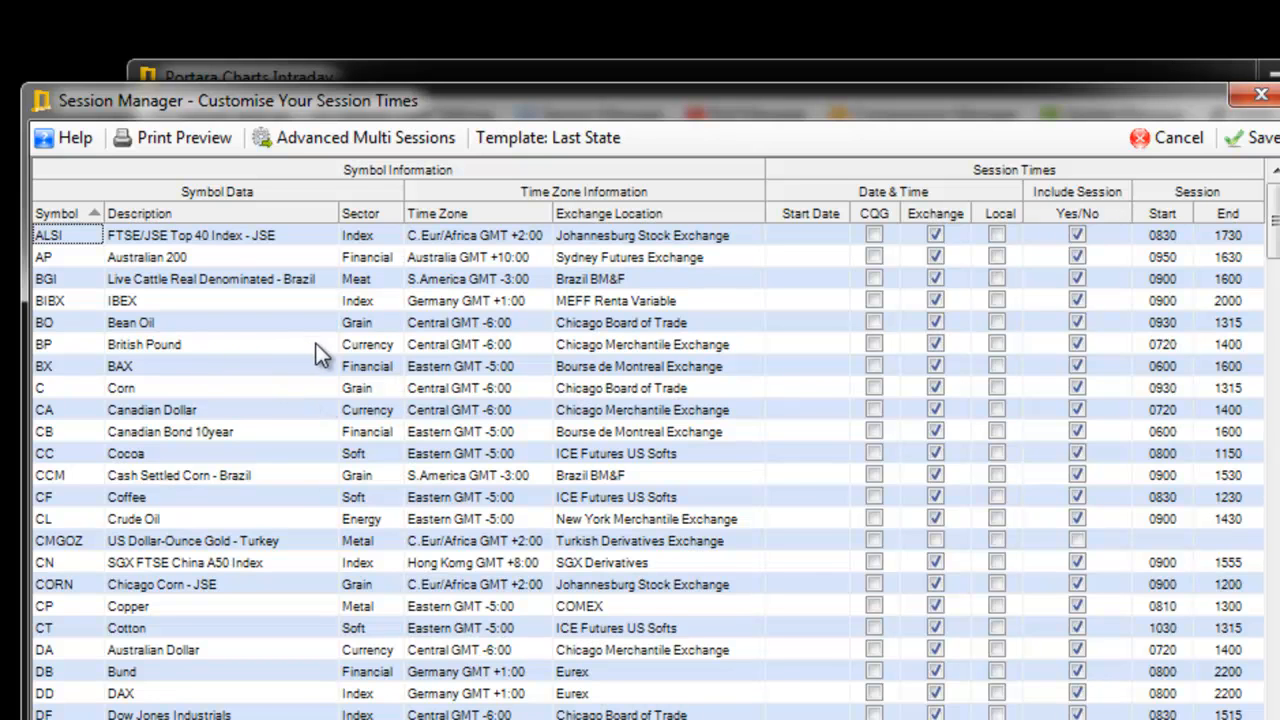
Exclude both extra BP sessions in Advanced Multi-Sessions and save the table.
{"action": "left_click", "coordinate": [1077, 344]}
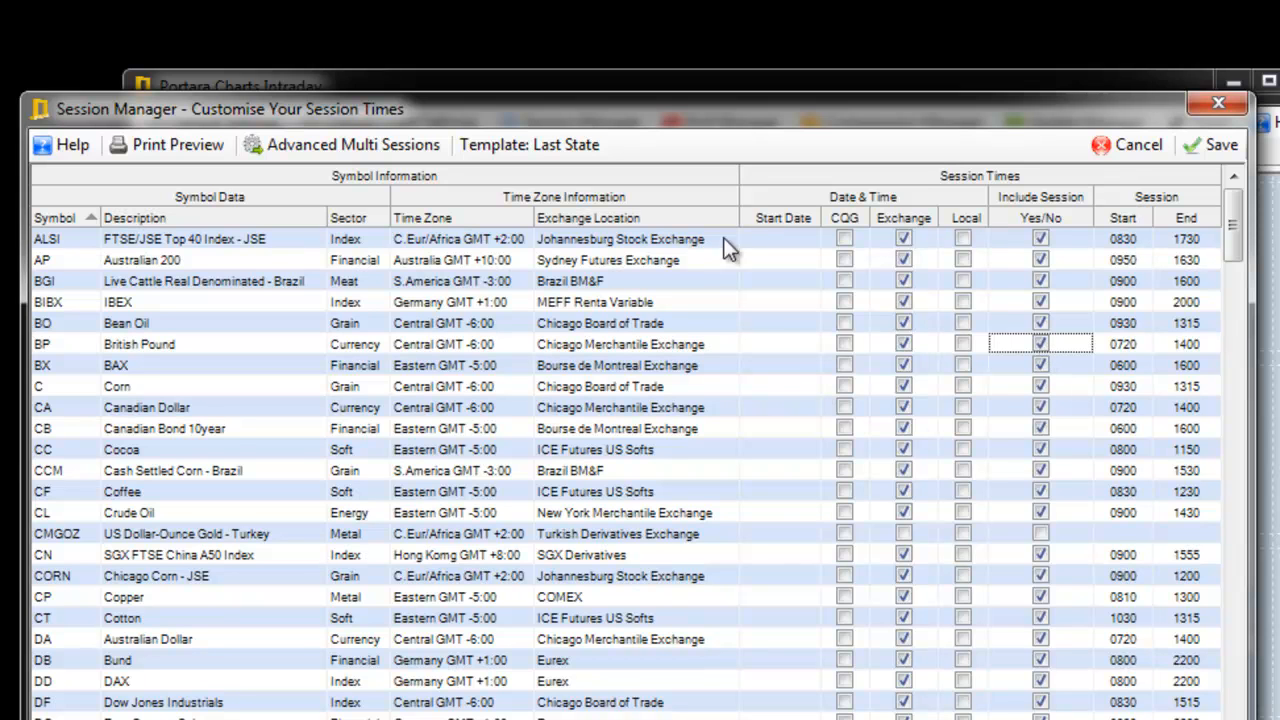
{"action": "left_click", "coordinate": [382, 143]}
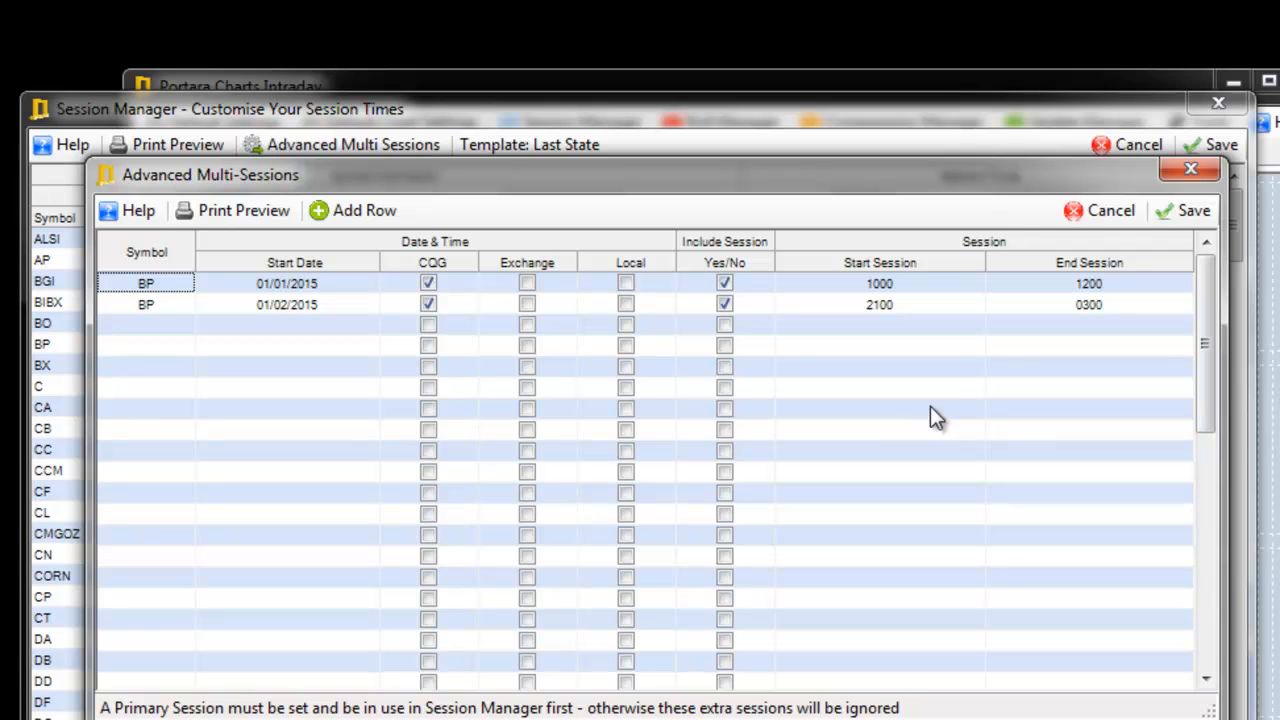
{"action": "left_click", "coordinate": [727, 283]}
{"action": "left_click", "coordinate": [724, 304]}
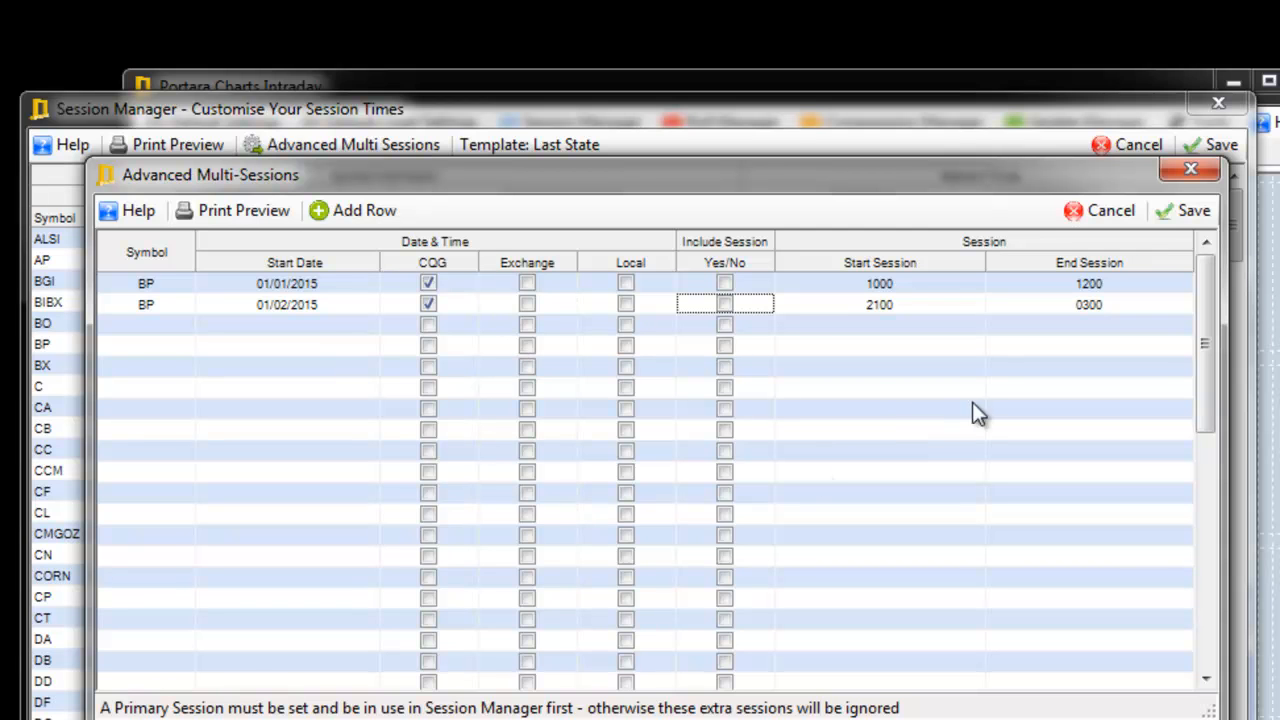
{"action": "left_click", "coordinate": [1188, 211]}
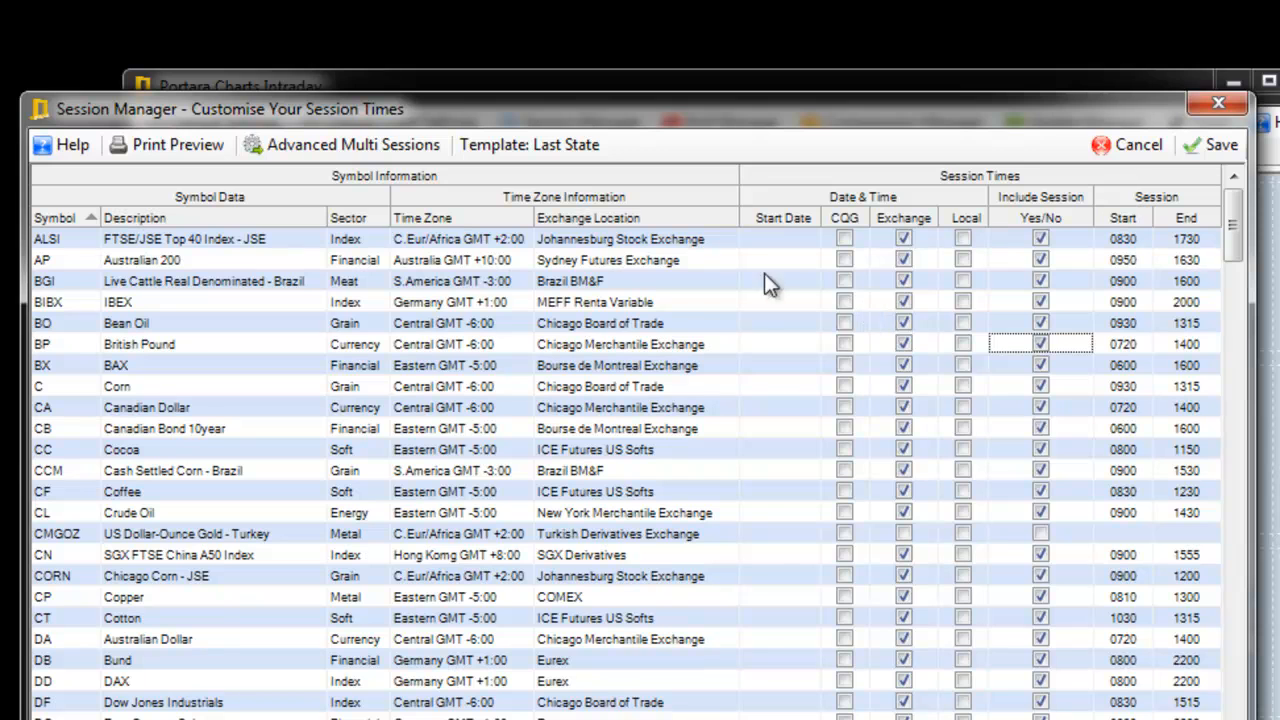
Include both extra BP sessions in Advanced Multi-Sessions, then save the table and the Session Manager settings.
{"action": "left_click", "coordinate": [393, 147]}
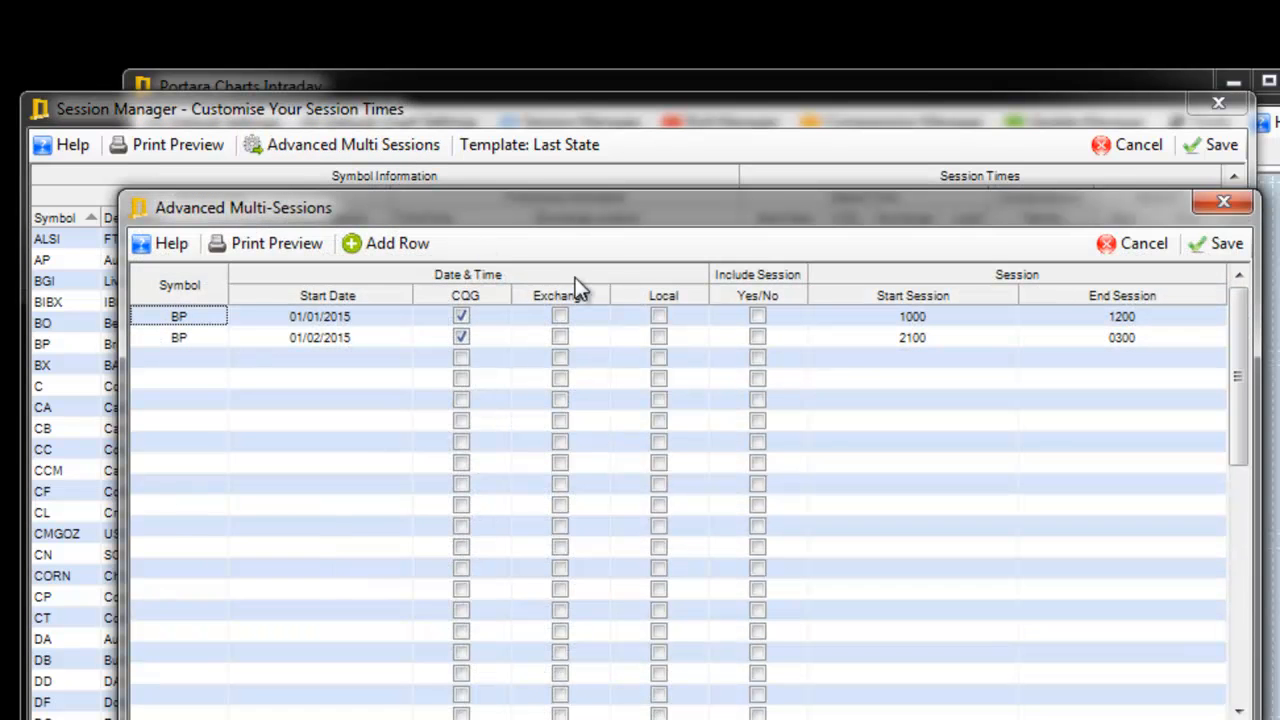
{"action": "left_click", "coordinate": [757, 339]}
{"action": "left_click", "coordinate": [758, 316]}
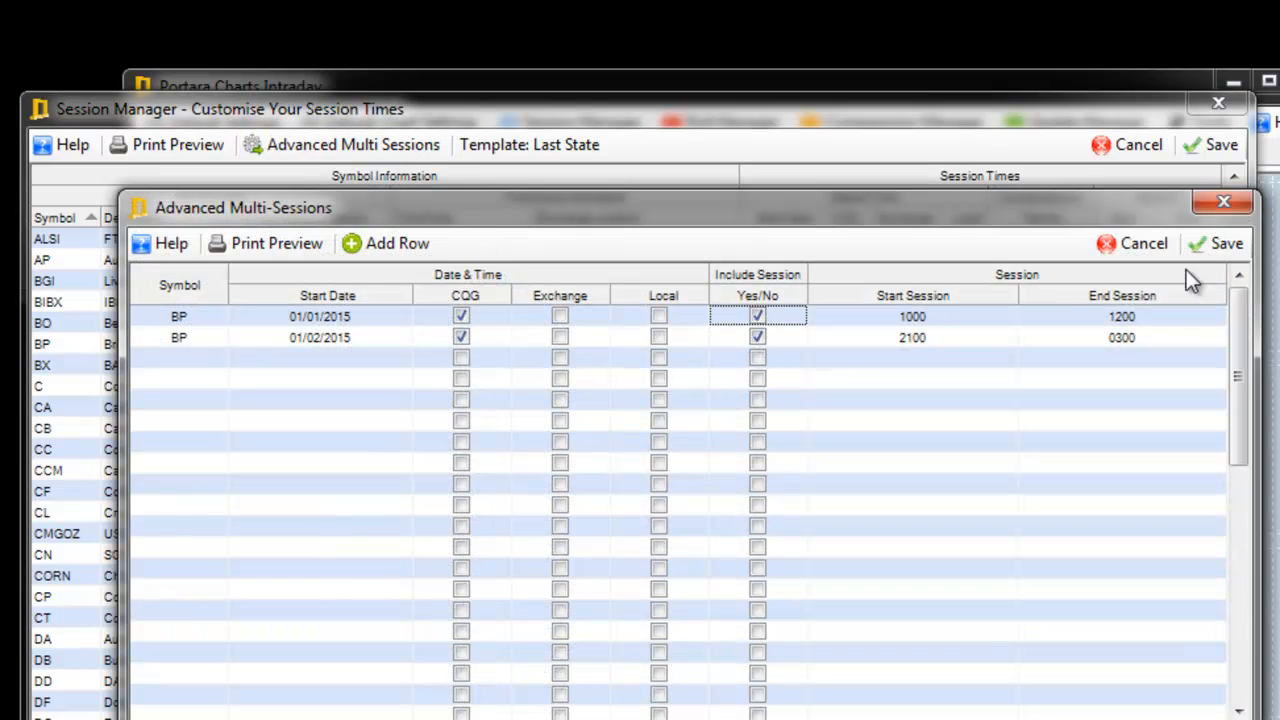
{"action": "left_click", "coordinate": [1218, 244]}
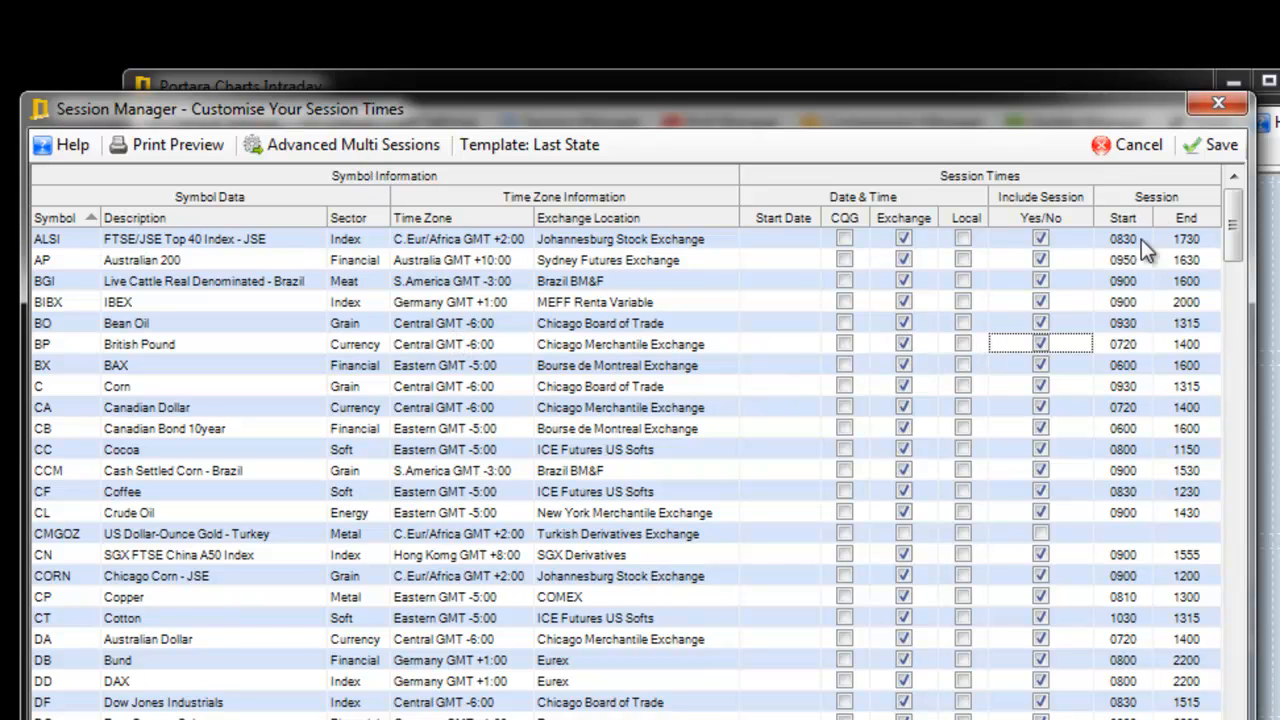
{"action": "left_click", "coordinate": [1214, 146]}
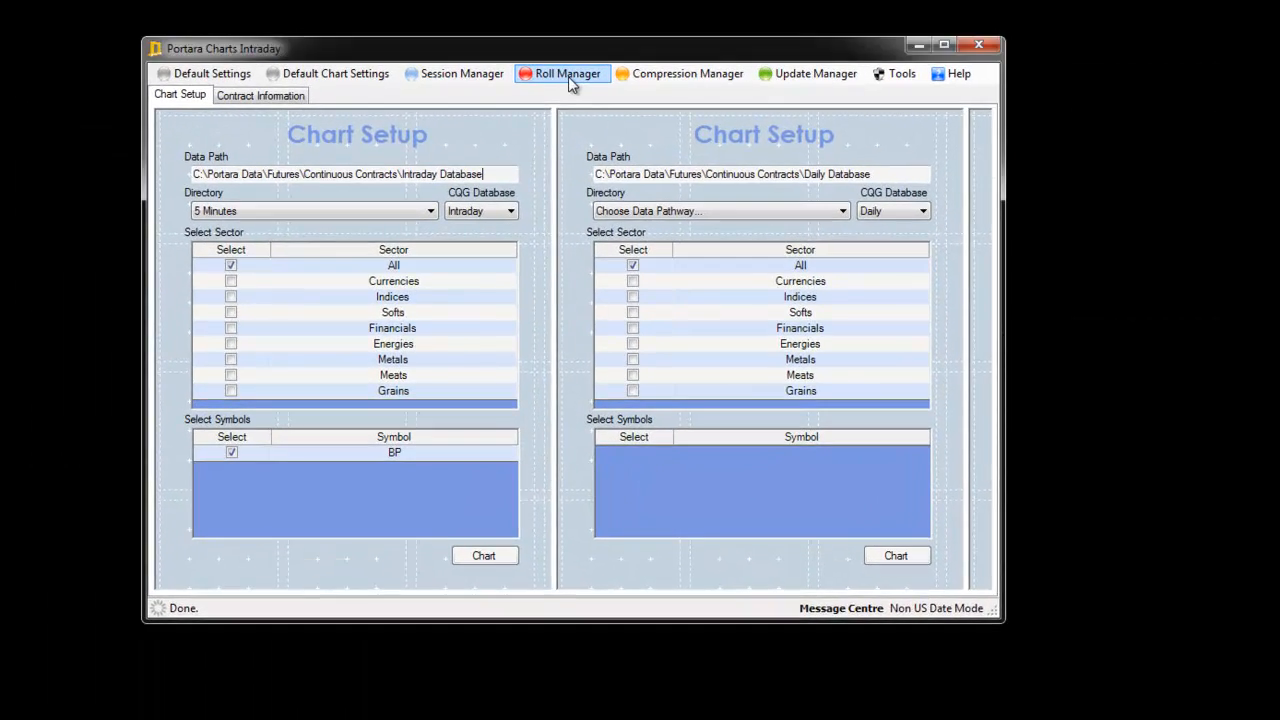
In the Roll Manager, select the British Pound Hybrid's template entry and open the roll template editor.
{"action": "left_click", "coordinate": [517, 72]}
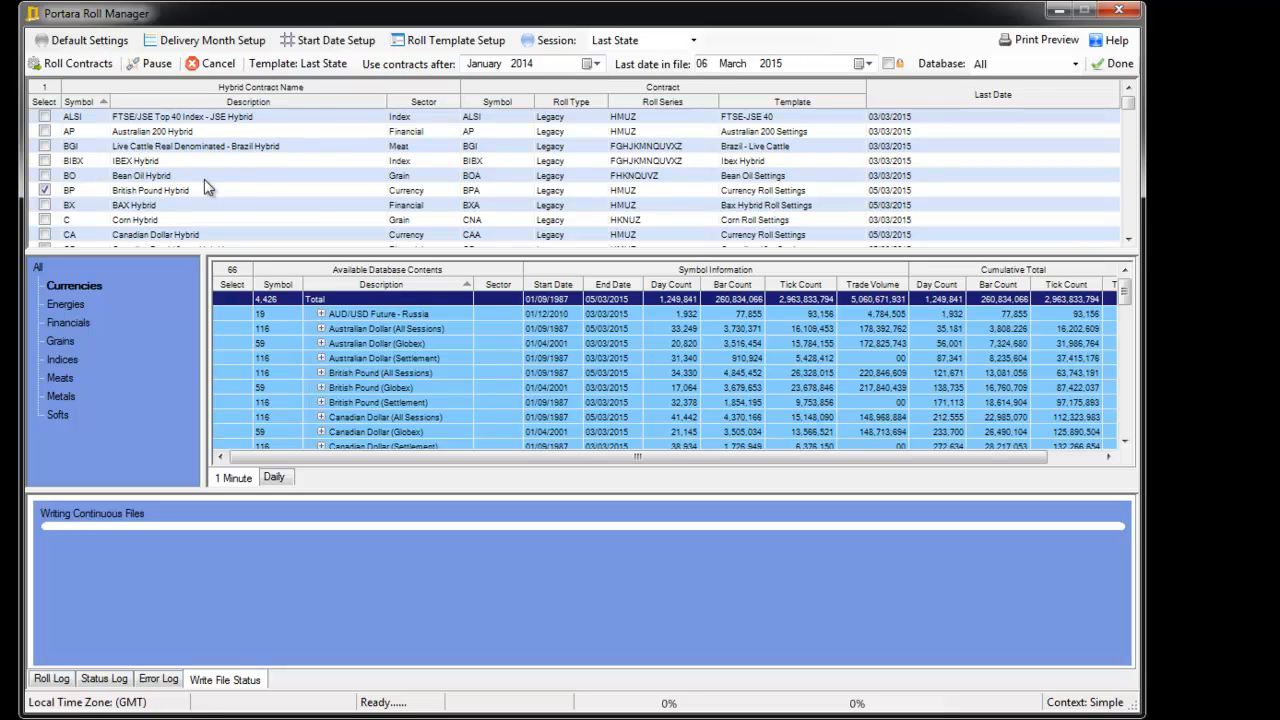
{"action": "left_click", "coordinate": [774, 193]}
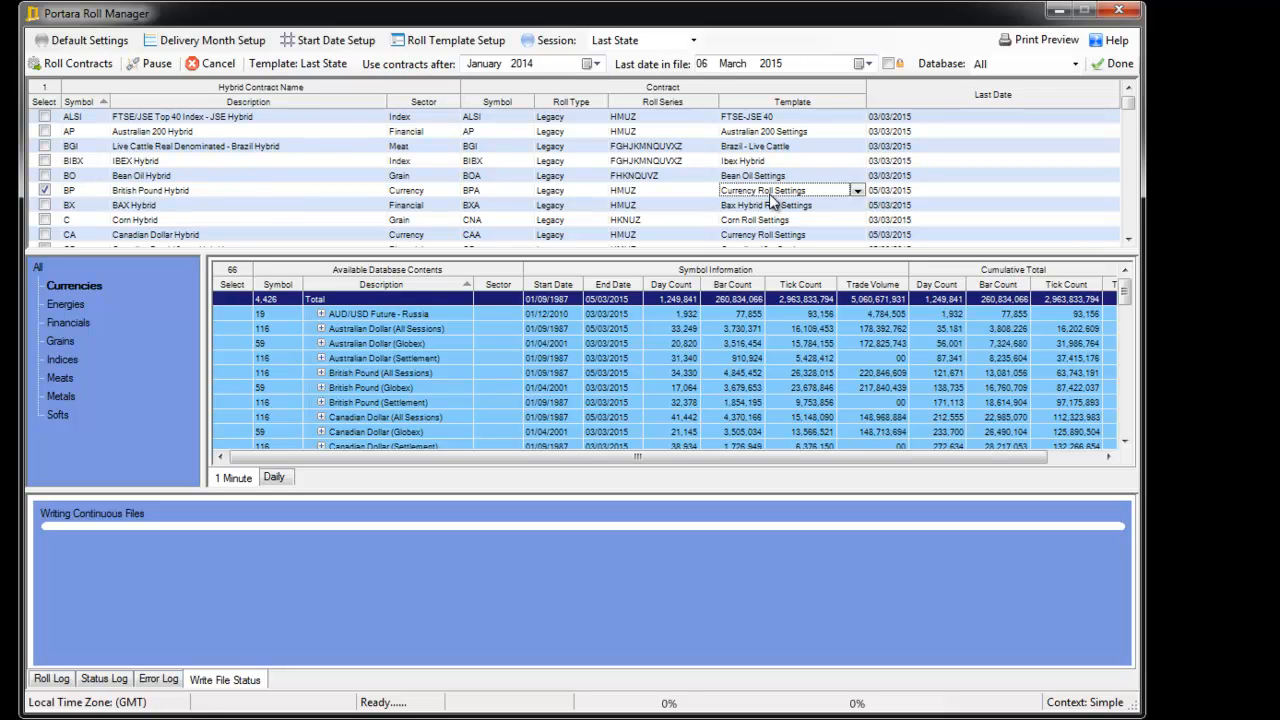
{"action": "left_click", "coordinate": [455, 41]}
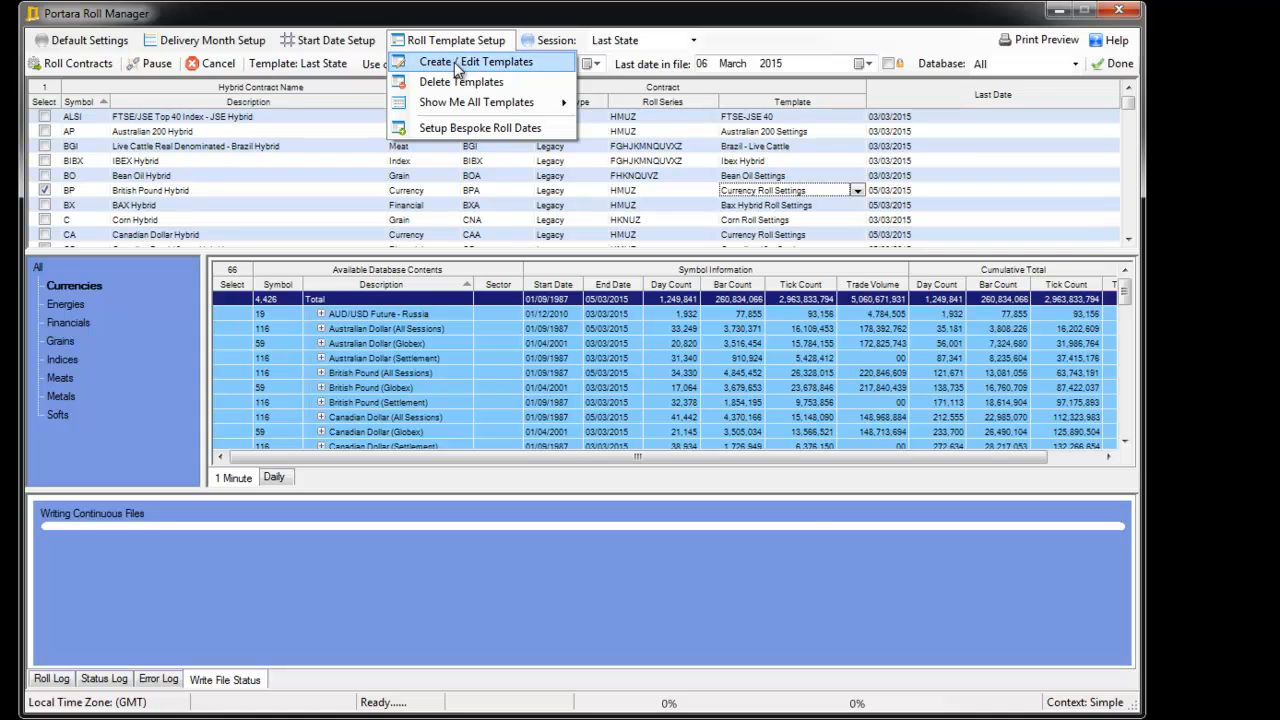
{"action": "left_click", "coordinate": [454, 62]}
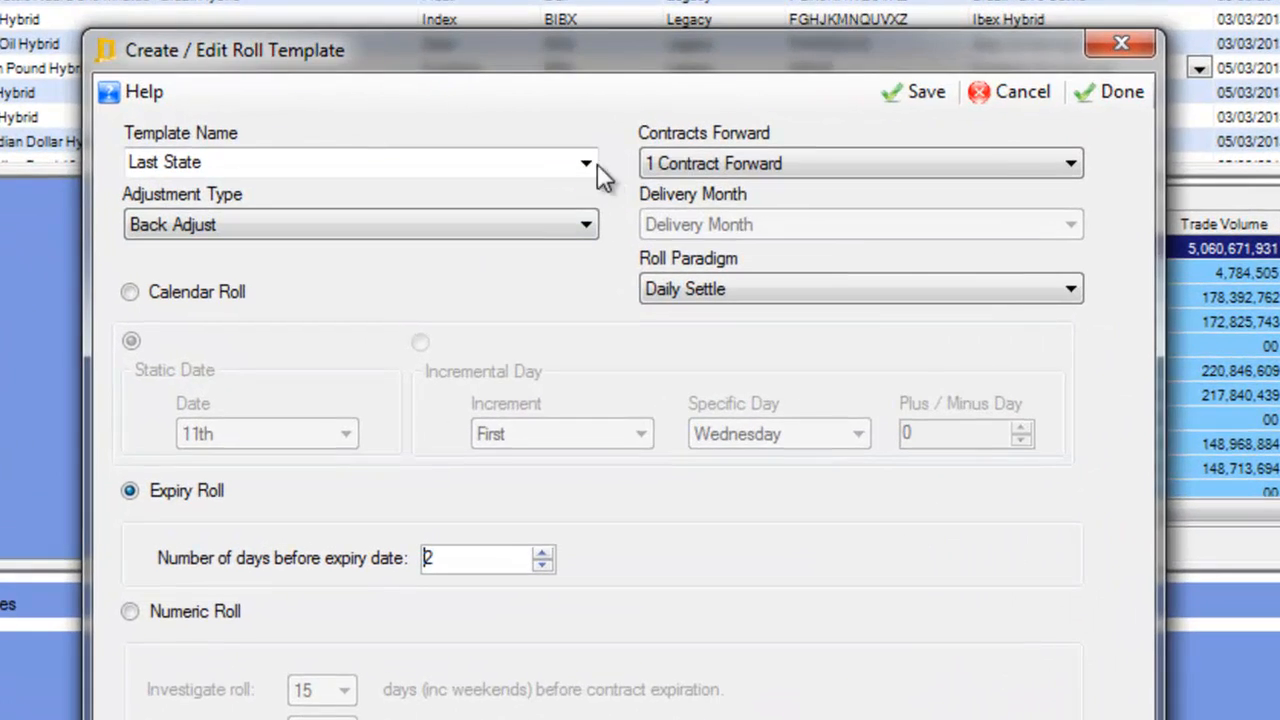
Load the Currency Roll Settings template and set its roll paradigm to Daily Settle.
{"action": "left_click", "coordinate": [574, 171]}
{"action": "left_click_drag", "start_coordinate": [576, 479], "coordinate": [550, 365]}
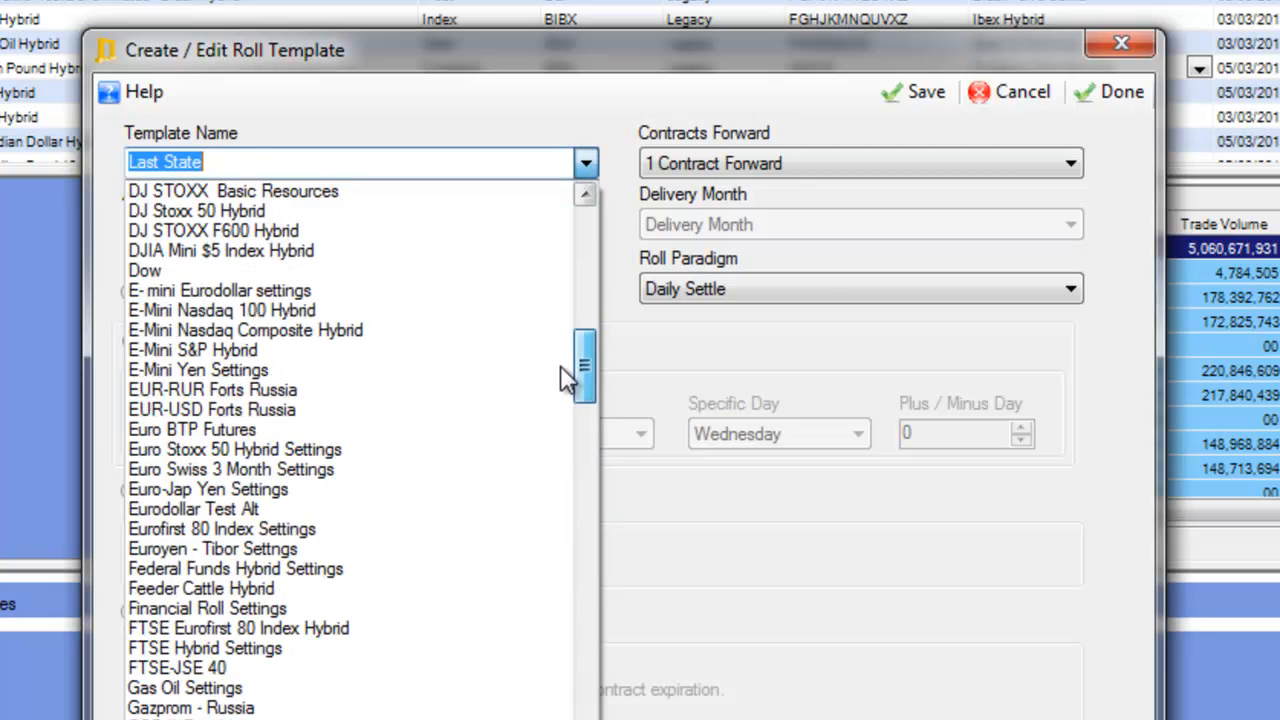
{"action": "scroll", "coordinate": [560, 375], "scroll_direction": "up", "scroll_amount": 6}
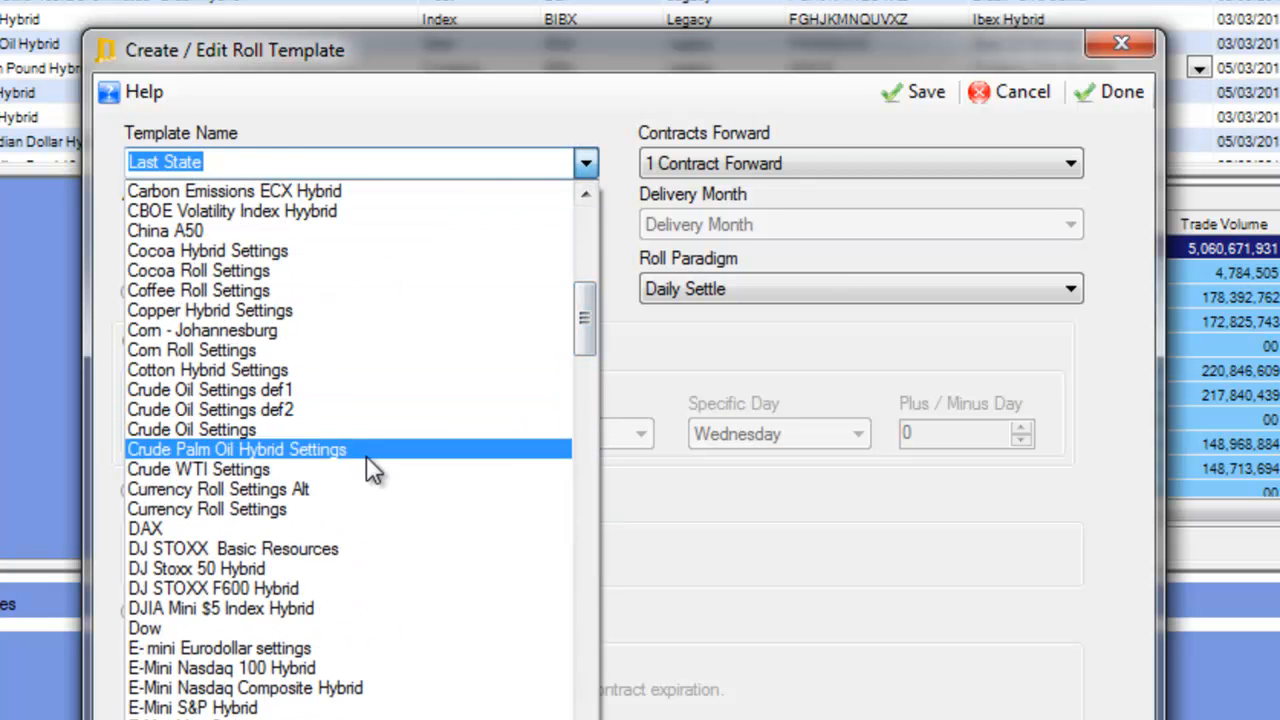
{"action": "left_click", "coordinate": [348, 511]}
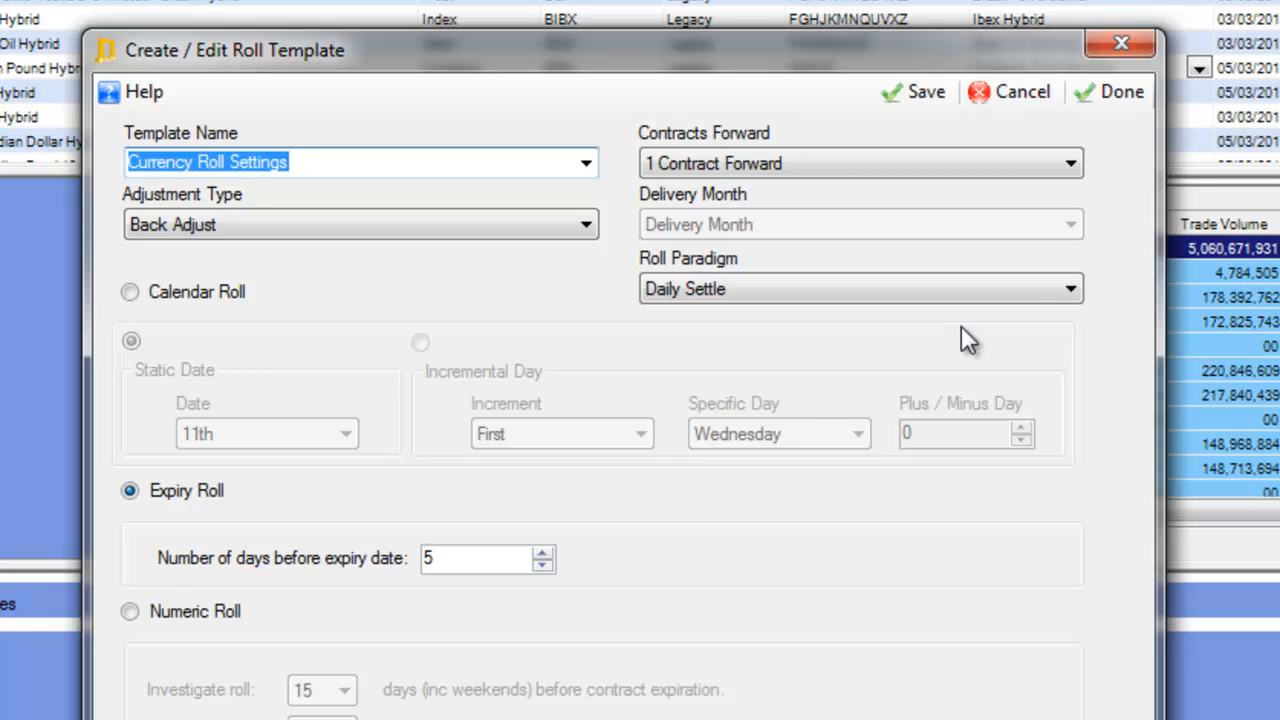
{"action": "left_click", "coordinate": [1027, 299]}
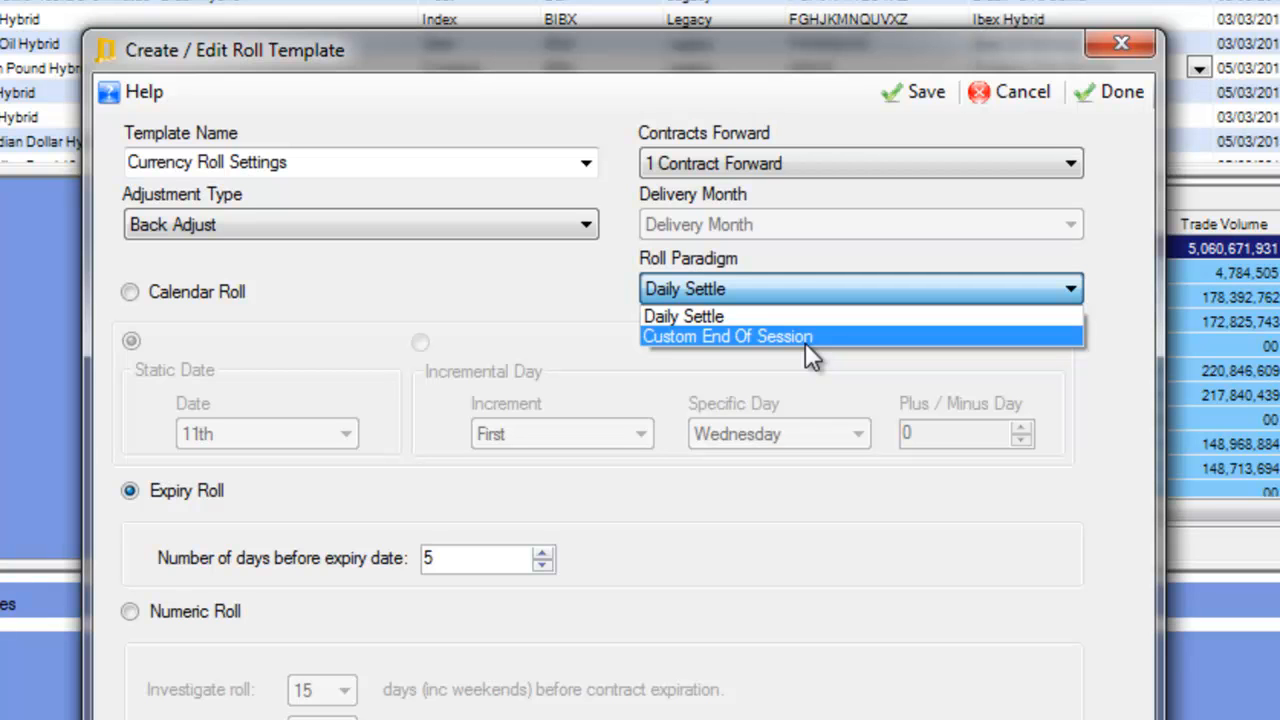
{"action": "left_click", "coordinate": [750, 316]}
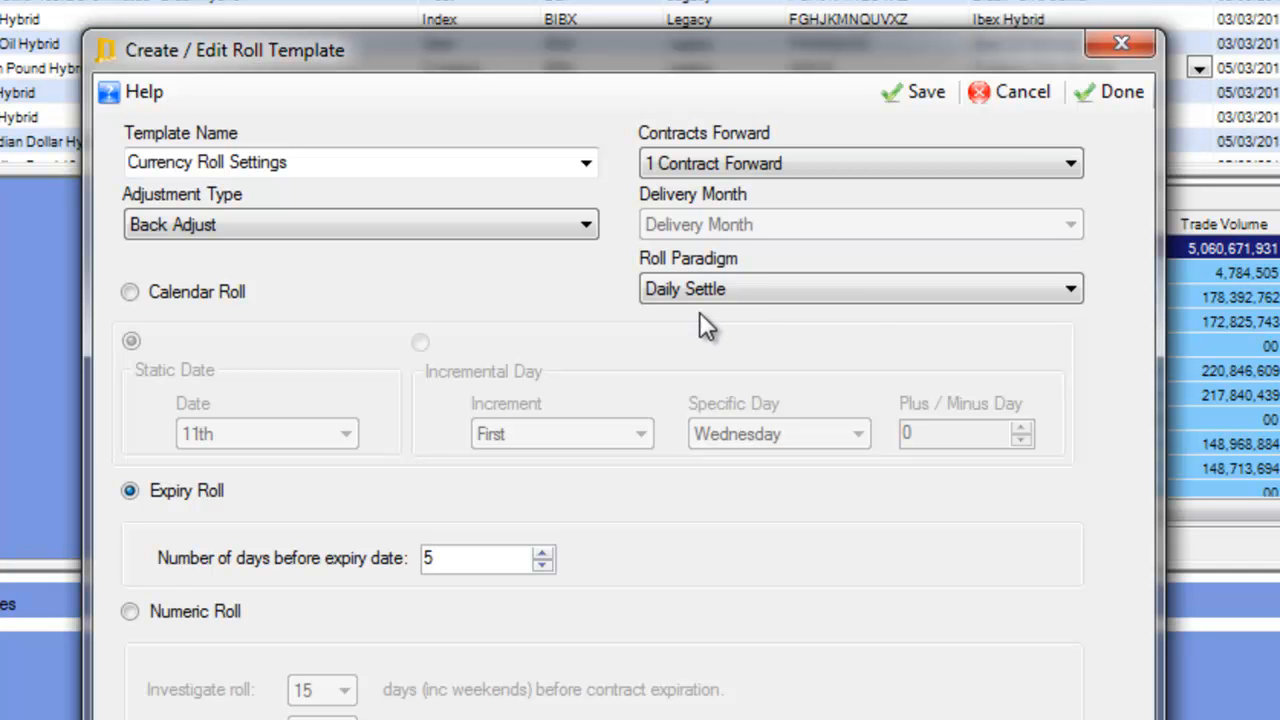
Save the Currency Roll Settings template, close the template editor and roll the British Pound contracts.
{"action": "left_click", "coordinate": [943, 93]}
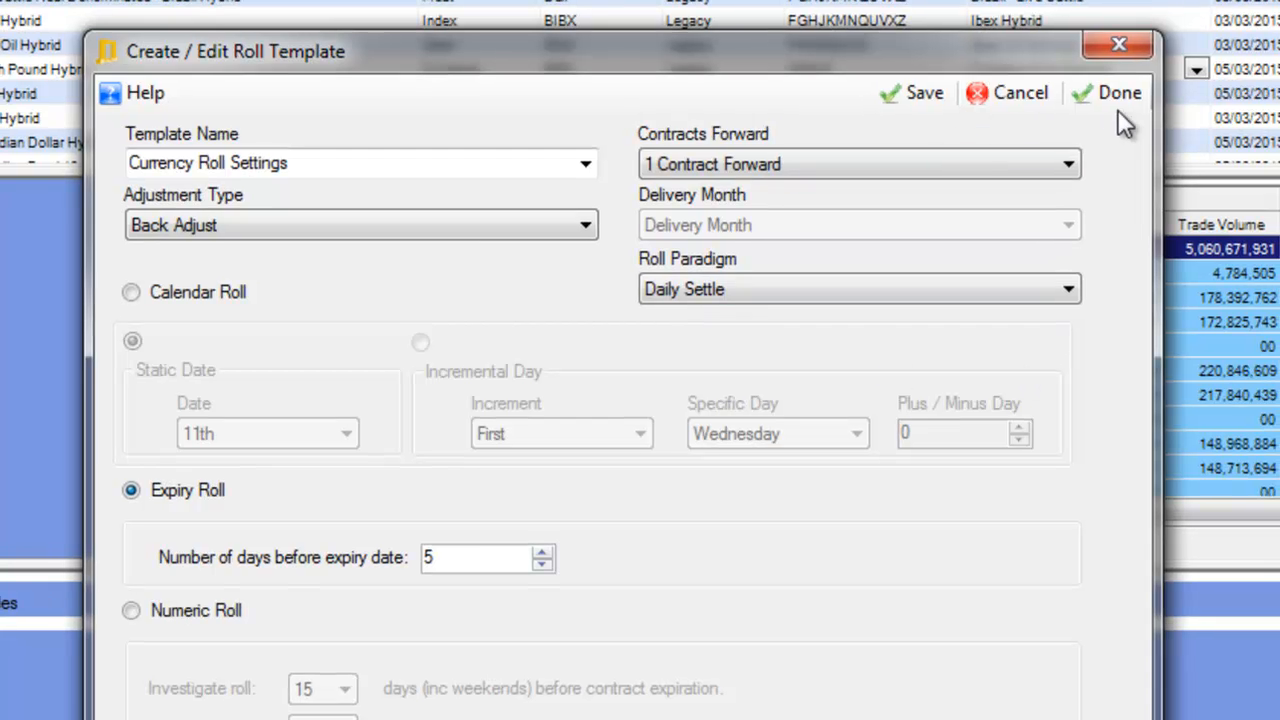
{"action": "left_click", "coordinate": [1112, 95]}
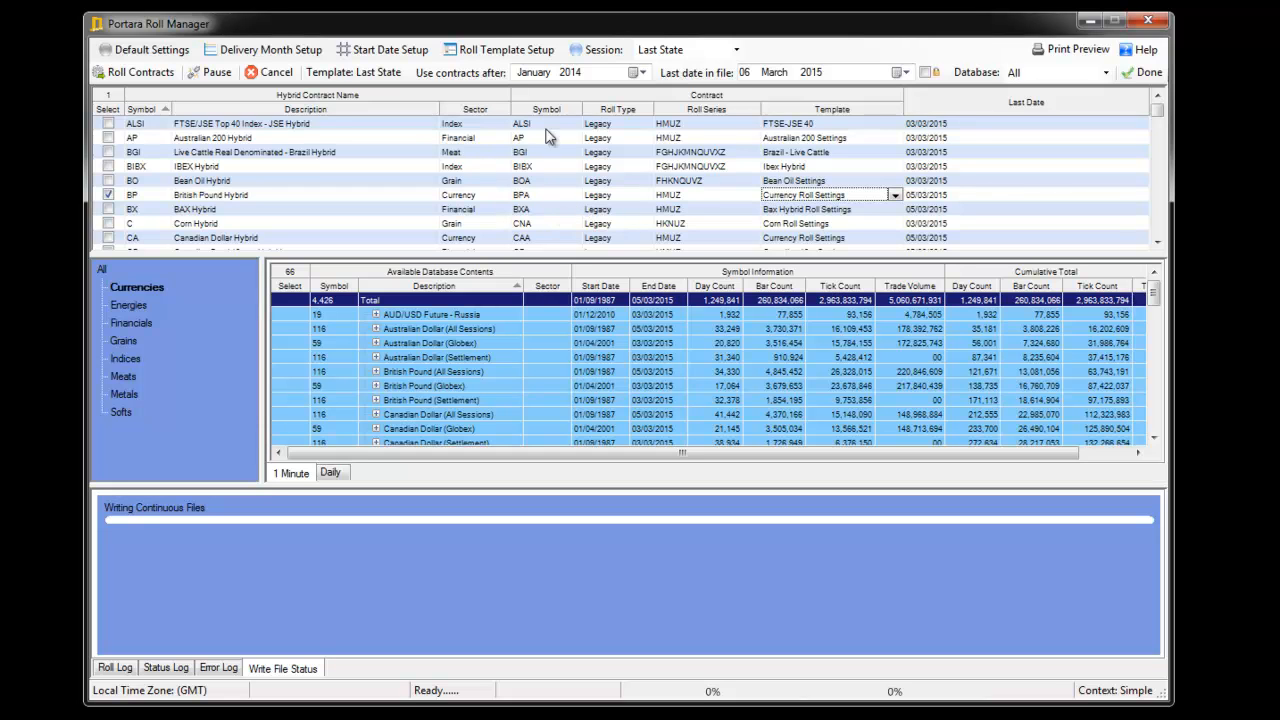
{"action": "left_click", "coordinate": [165, 75]}
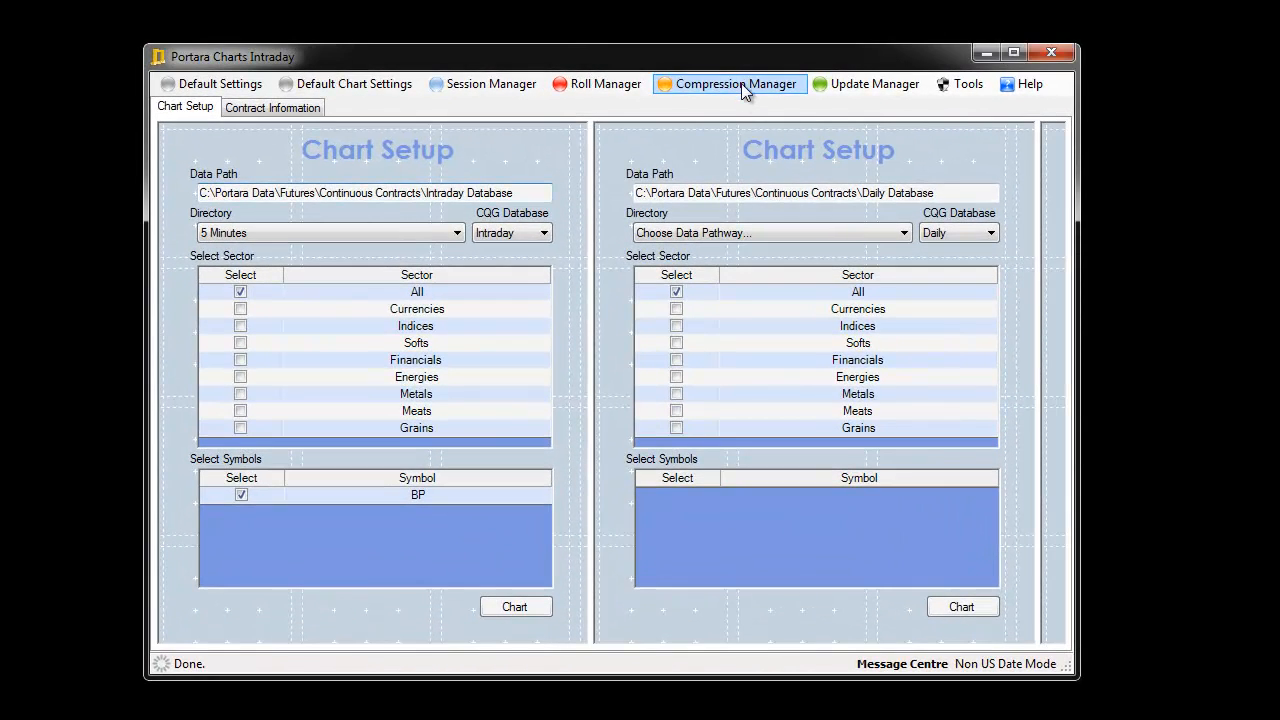
Use the Compression Manager to create the 5-minute intraday BP stream with extension .005, then close it.
{"action": "left_click", "coordinate": [733, 83]}
{"action": "left_click", "coordinate": [720, 108]}
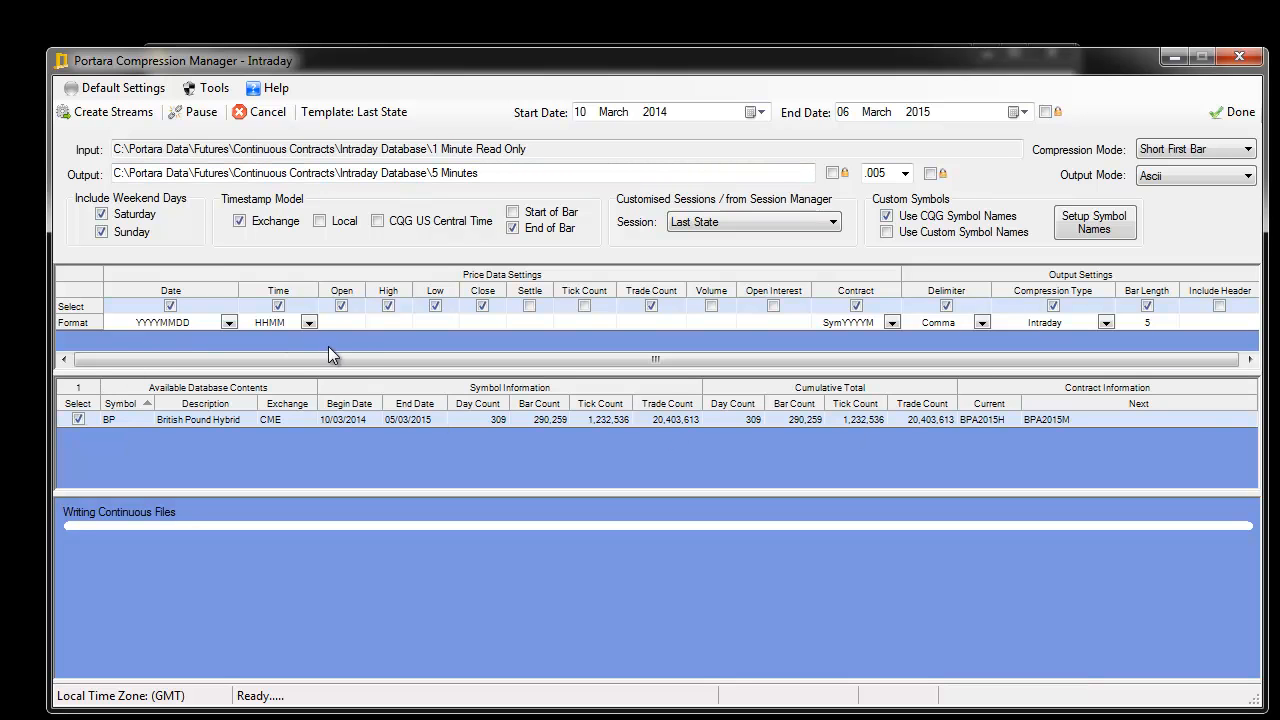
{"action": "left_click", "coordinate": [100, 113]}
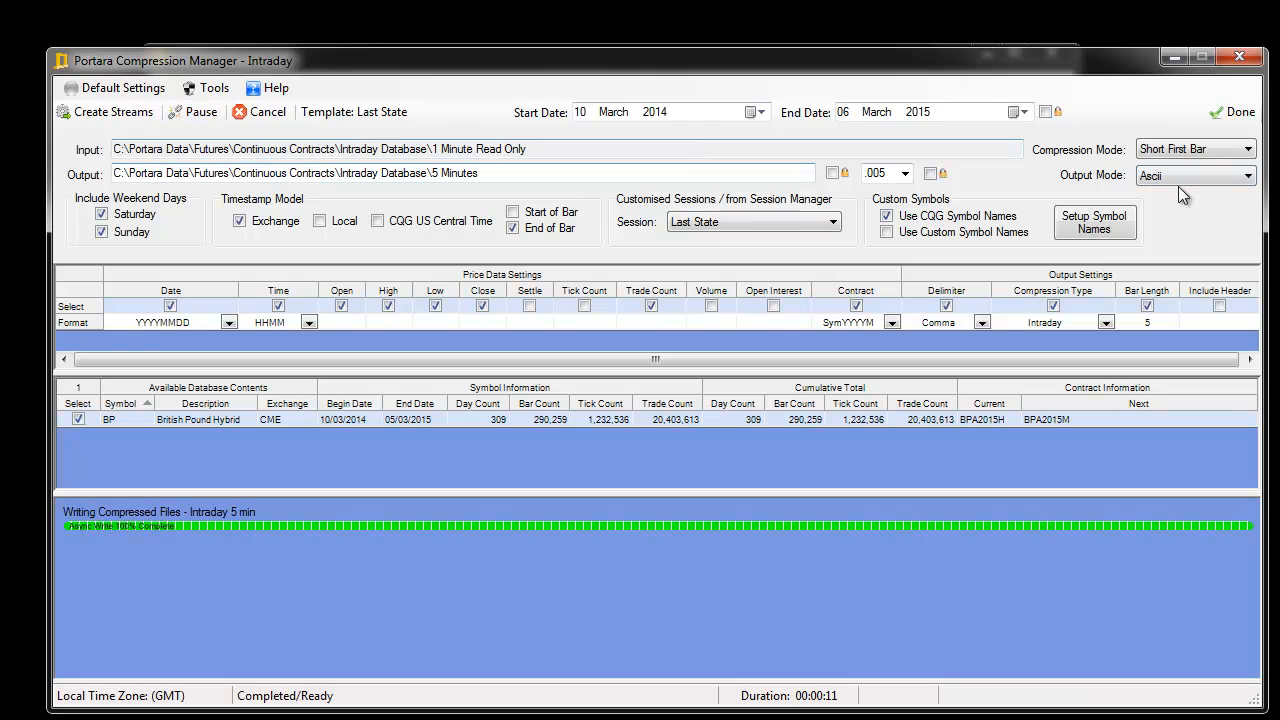
{"action": "left_click", "coordinate": [1236, 113]}
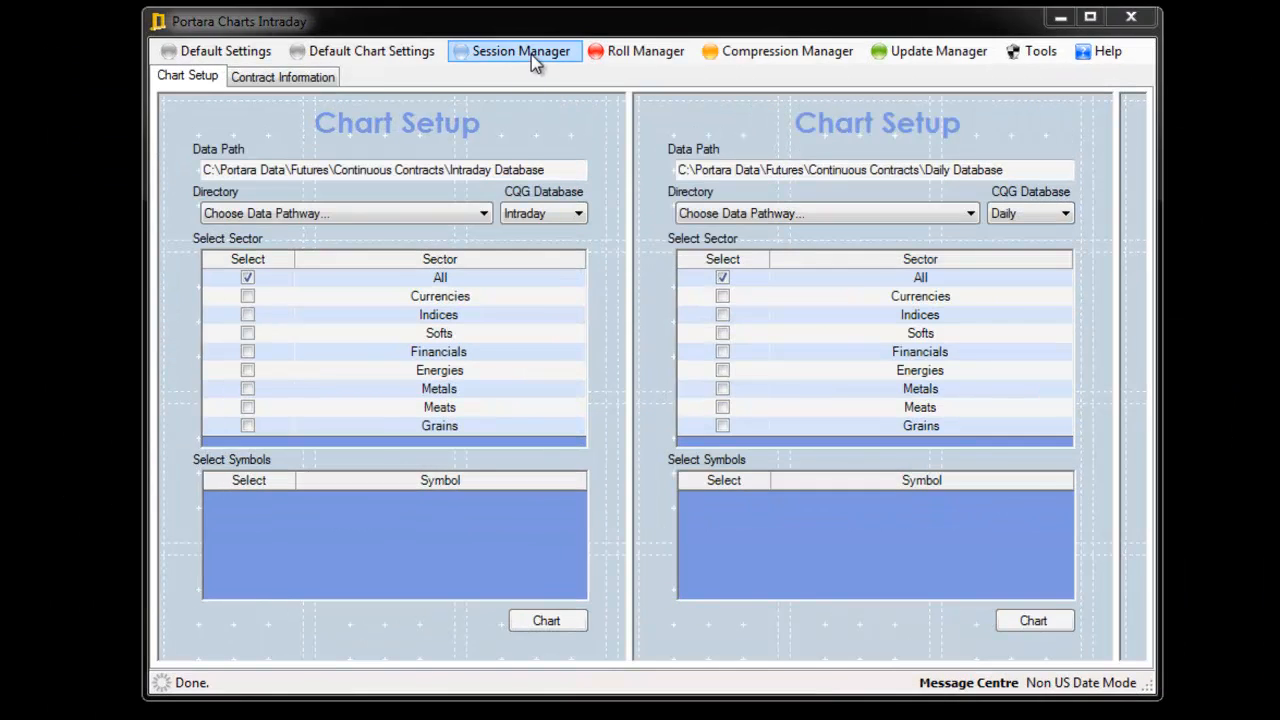
Reopen the Advanced Multi-Sessions table from the Session Manager and reposition it for reference.
{"action": "left_click", "coordinate": [531, 54]}
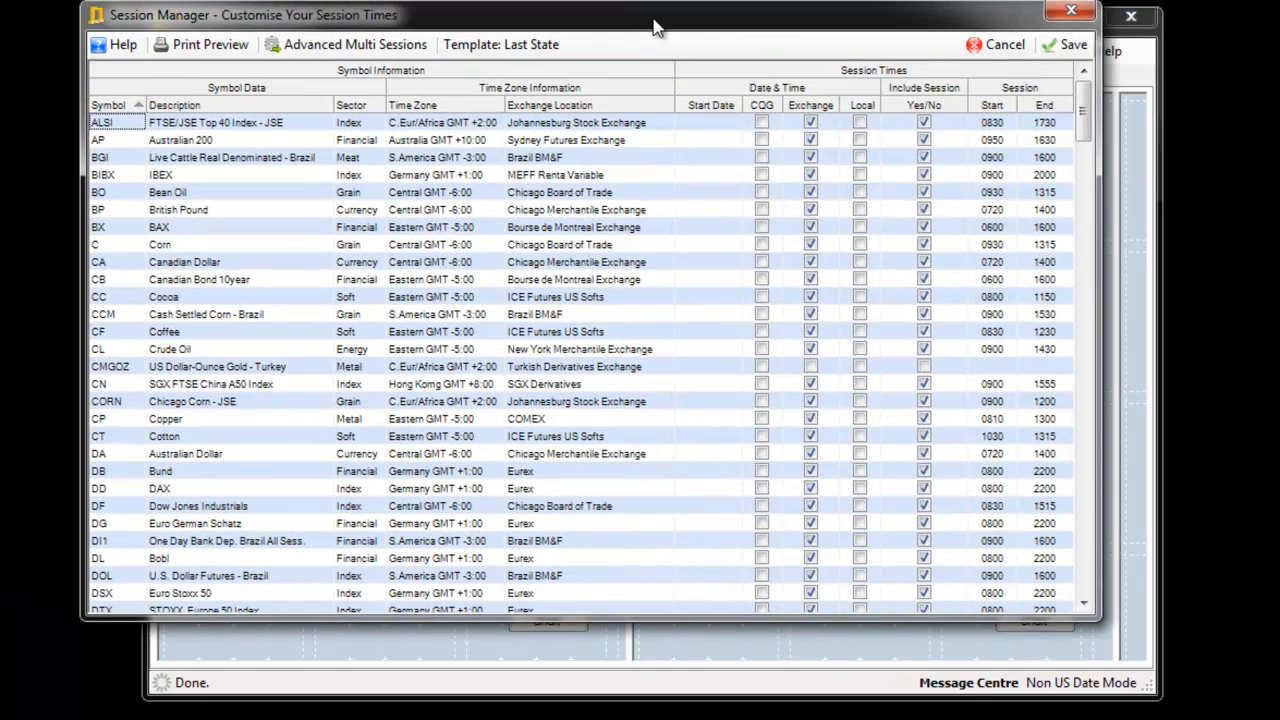
{"action": "left_click", "coordinate": [360, 44]}
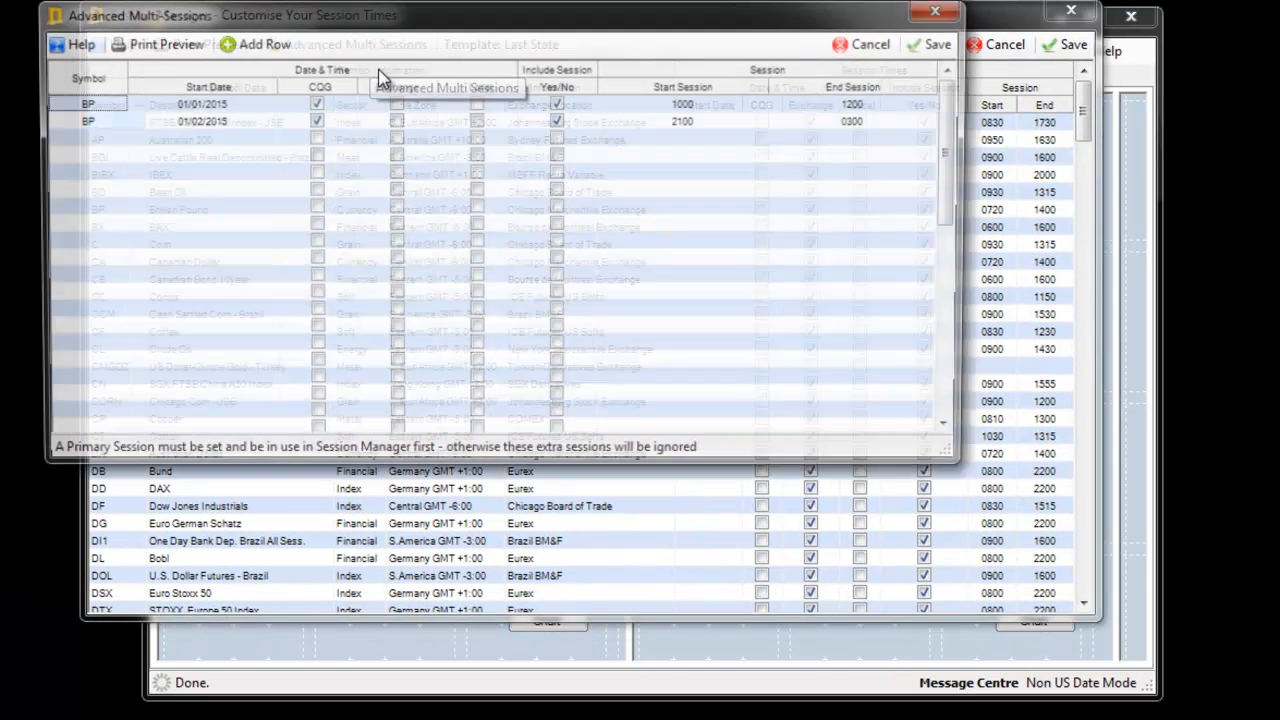
{"action": "left_click_drag", "start_coordinate": [500, 70], "coordinate": [577, 248]}
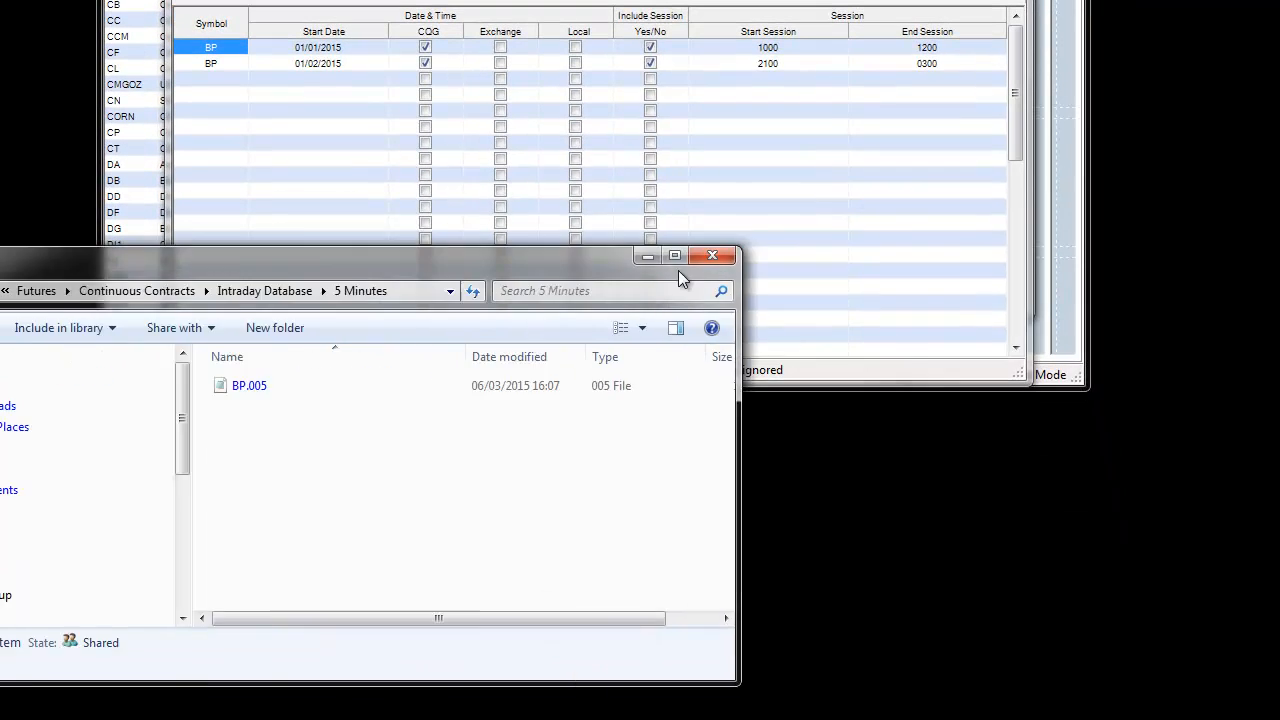
Switch to the 5 Minutes folder, open BP.005 in Notepad and place it clear of the session table rows.
{"action": "left_click_drag", "start_coordinate": [678, 270], "coordinate": [970, 196]}
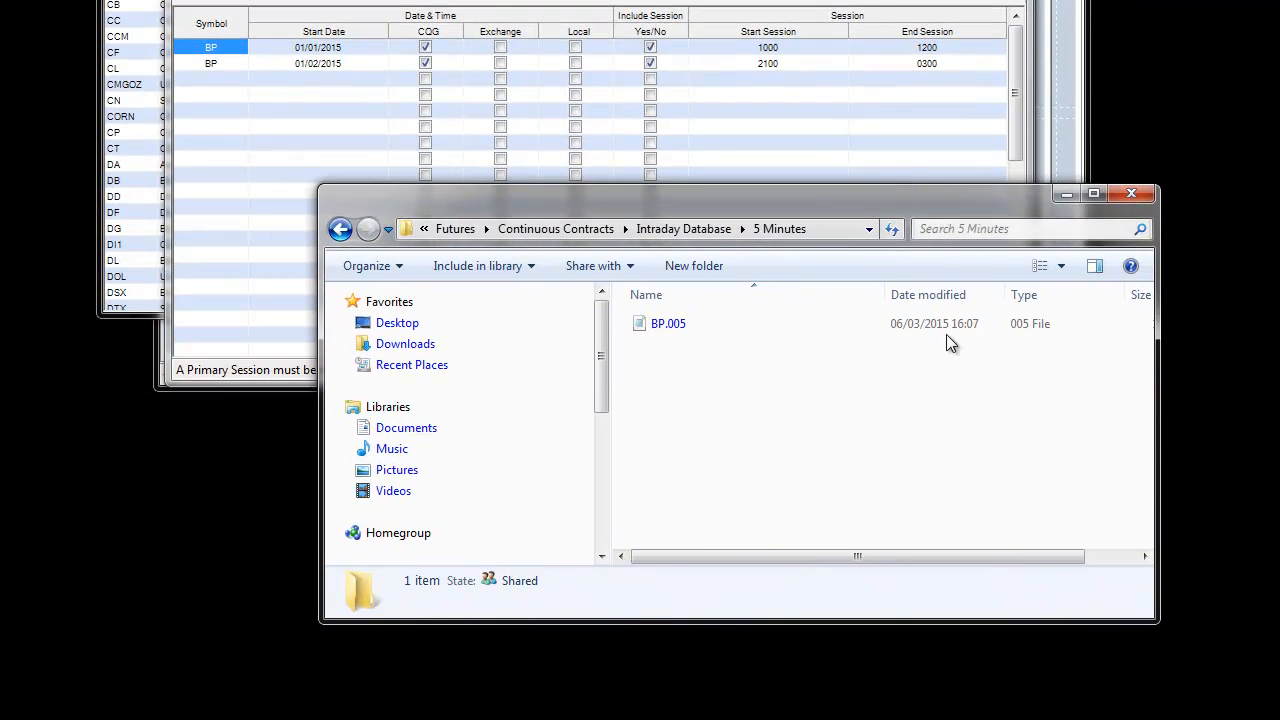
{"action": "left_click", "coordinate": [655, 330]}
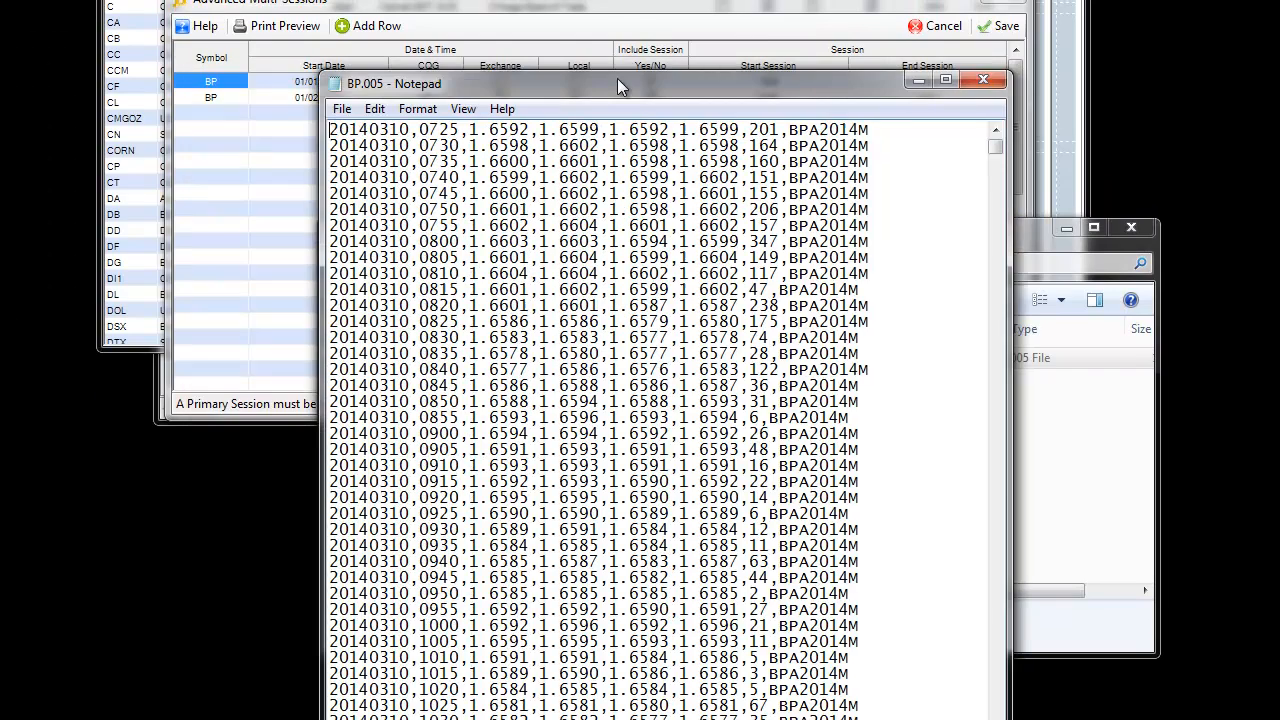
{"action": "left_click_drag", "start_coordinate": [617, 82], "coordinate": [770, 163]}
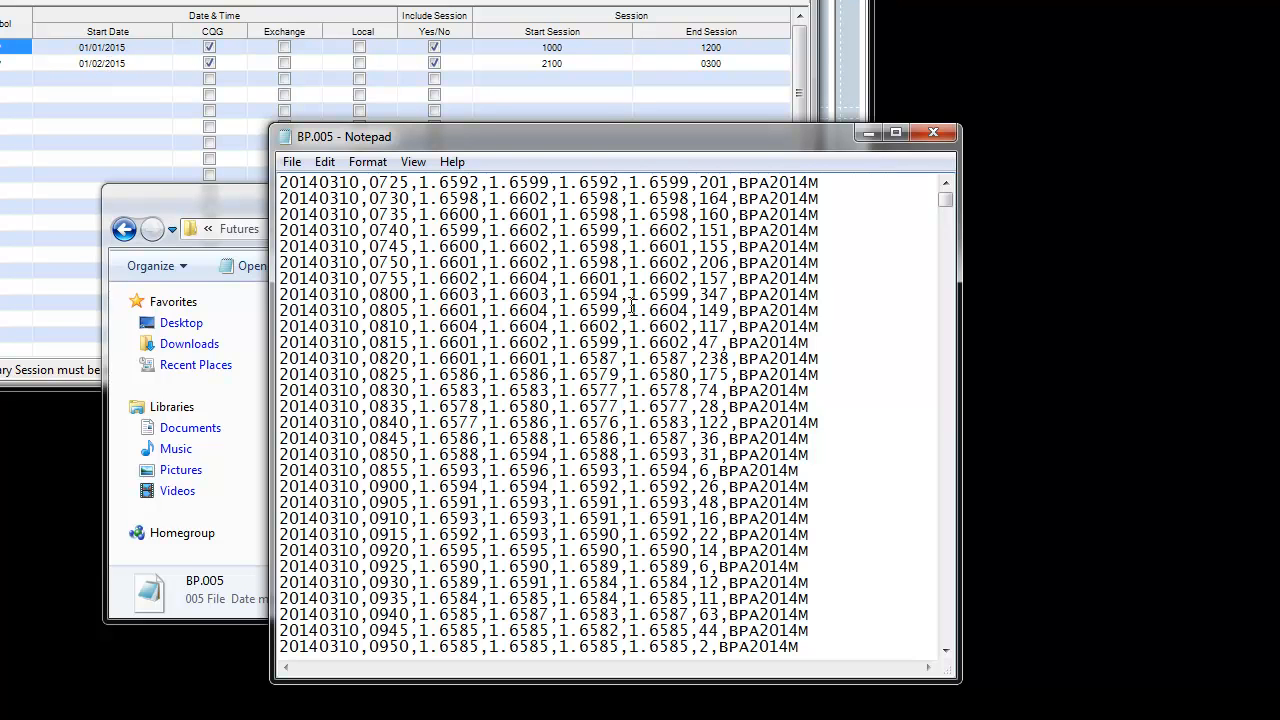
Examine the daily start and end times of the BP.005 bars in March and August 2014.
{"action": "scroll", "coordinate": [647, 308], "scroll_direction": "down", "scroll_amount": 13}
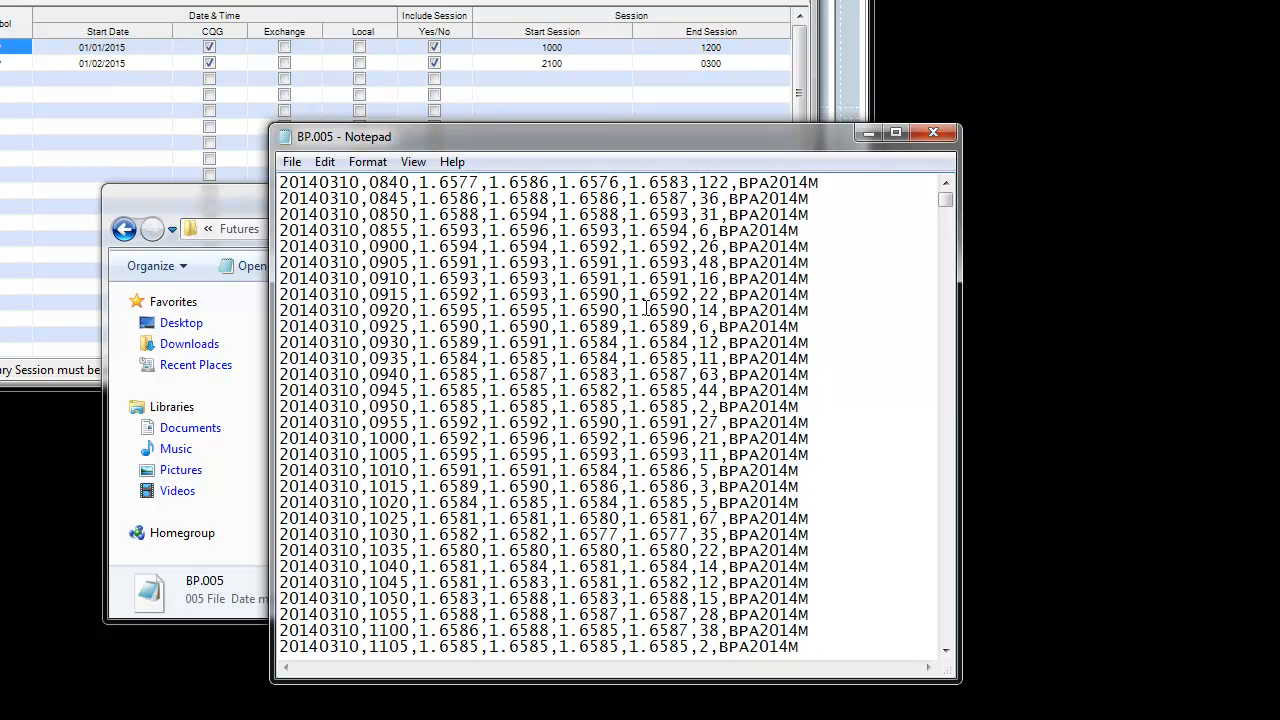
{"action": "scroll", "coordinate": [647, 308], "scroll_direction": "down", "scroll_amount": 4}
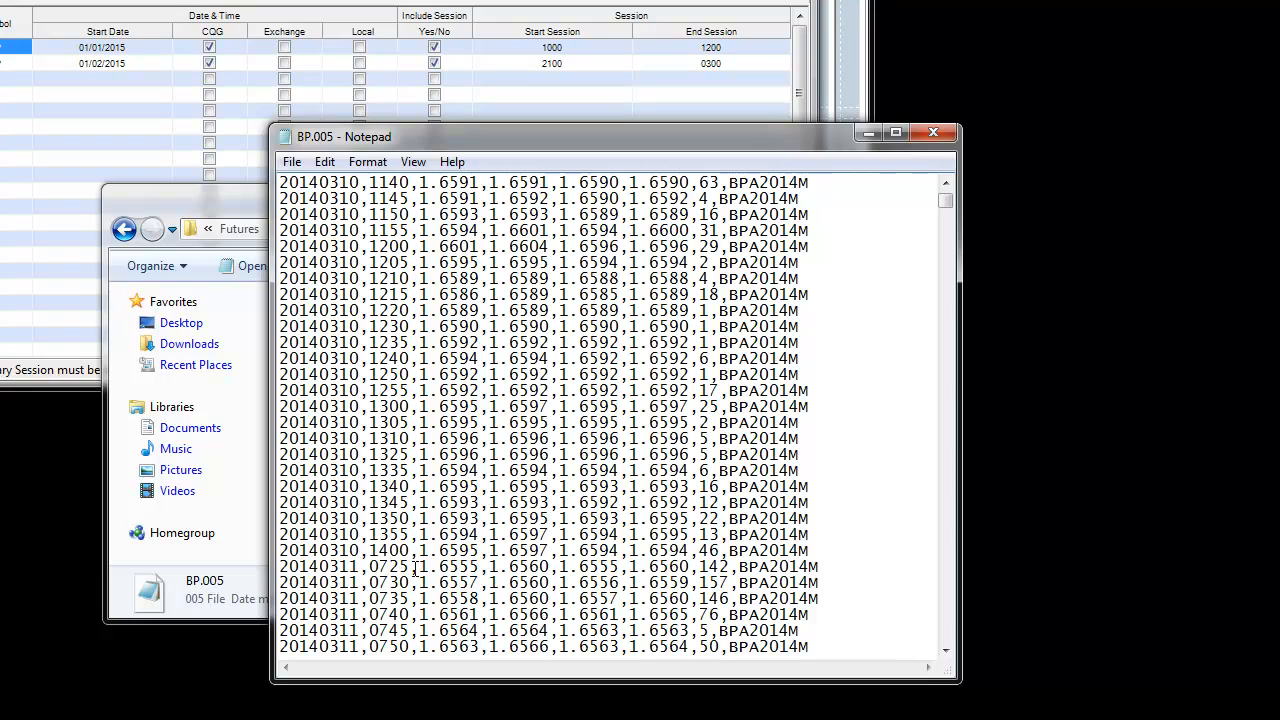
{"action": "scroll", "coordinate": [645, 450], "scroll_direction": "down", "scroll_amount": 3}
{"action": "scroll", "coordinate": [647, 452], "scroll_direction": "down", "scroll_amount": 2}
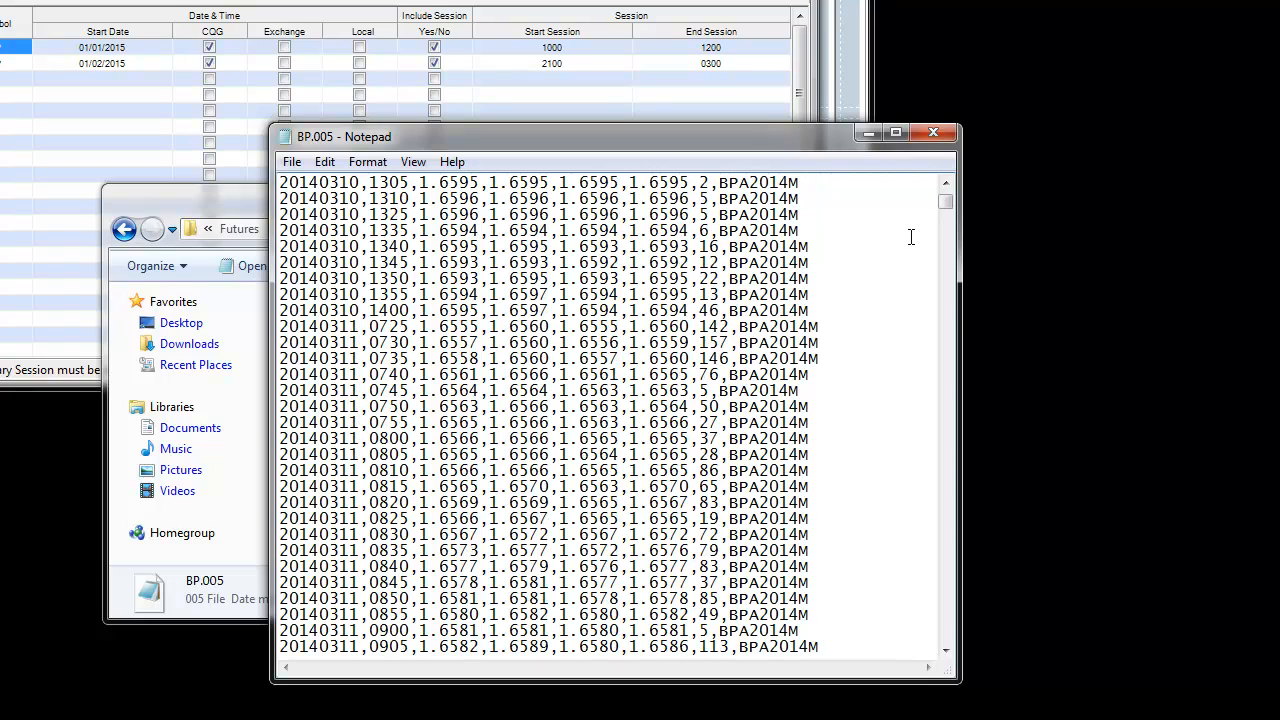
{"action": "left_click_drag", "start_coordinate": [945, 202], "coordinate": [946, 406]}
{"action": "scroll", "coordinate": [455, 423], "scroll_direction": "up", "scroll_amount": 3}
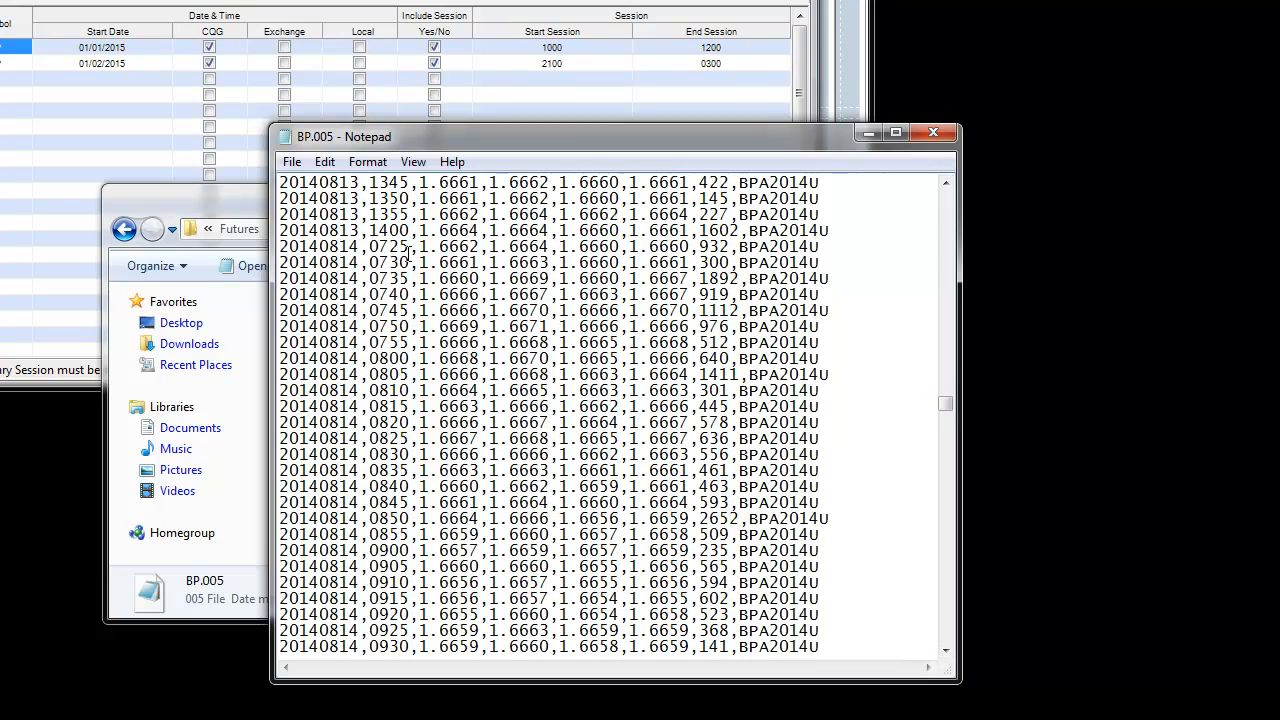
{"action": "scroll", "coordinate": [409, 253], "scroll_direction": "down", "scroll_amount": 18}
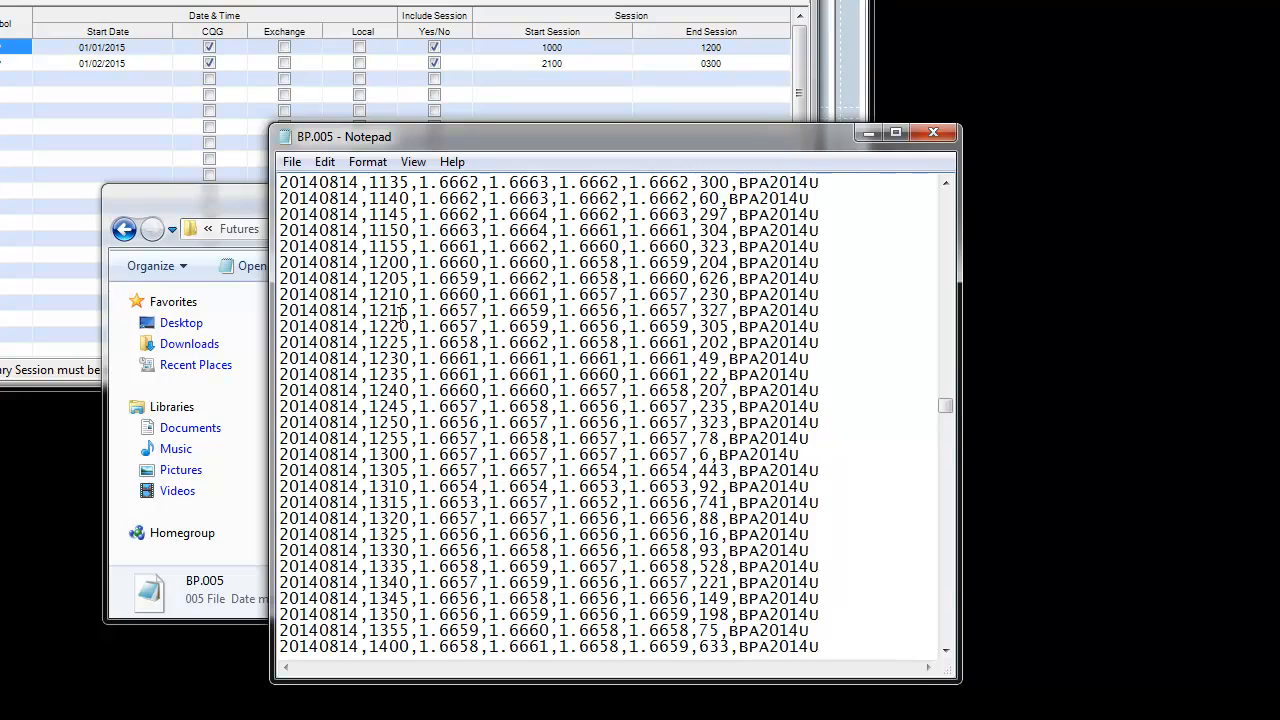
{"action": "scroll", "coordinate": [400, 315], "scroll_direction": "down", "scroll_amount": 4}
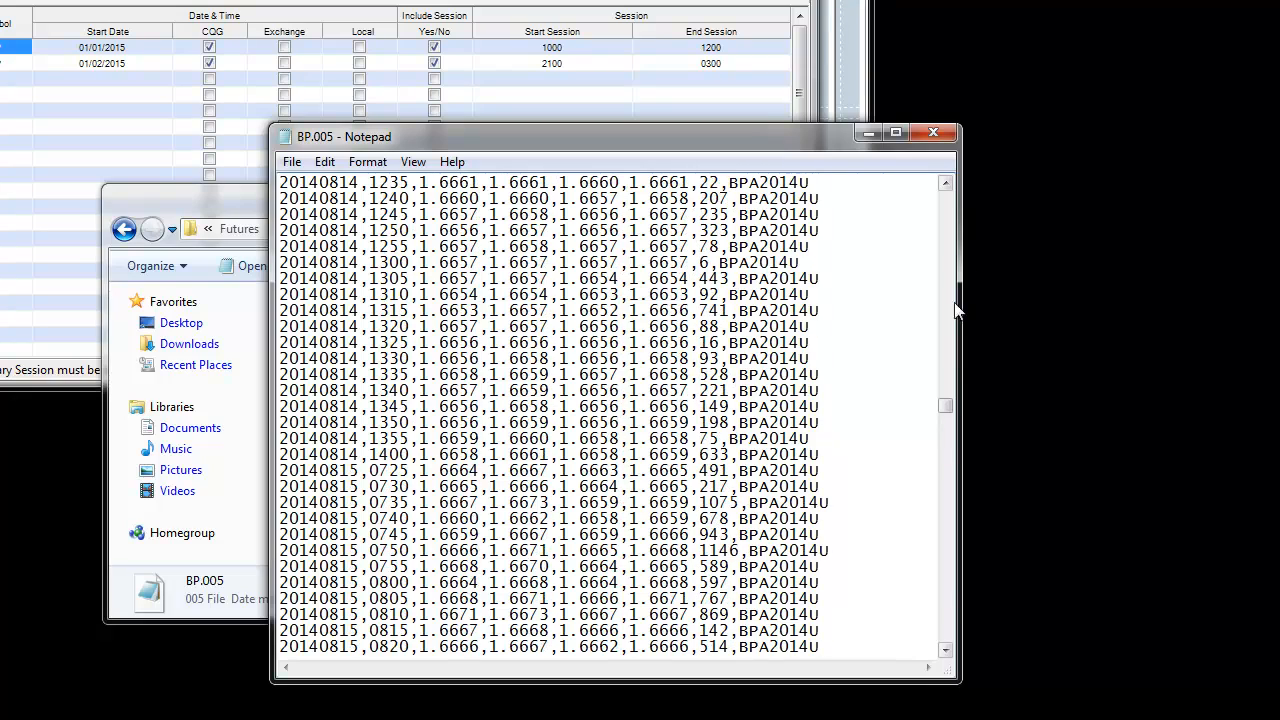
Advance through December 2014 in BP.005 and check the bar times around the 01/01/2015 session start date.
{"action": "left_click_drag", "start_coordinate": [946, 406], "coordinate": [948, 566]}
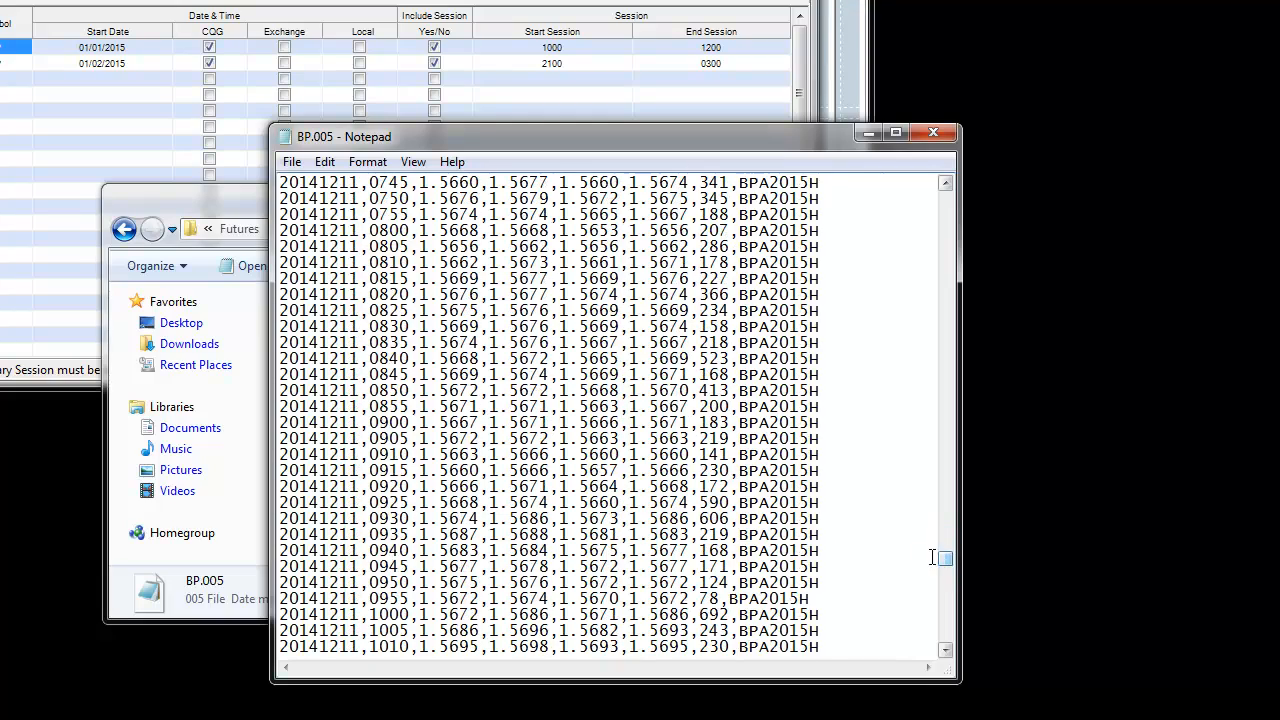
{"action": "left_click", "coordinate": [946, 610]}
{"action": "left_click_drag", "start_coordinate": [946, 610], "coordinate": [946, 610]}
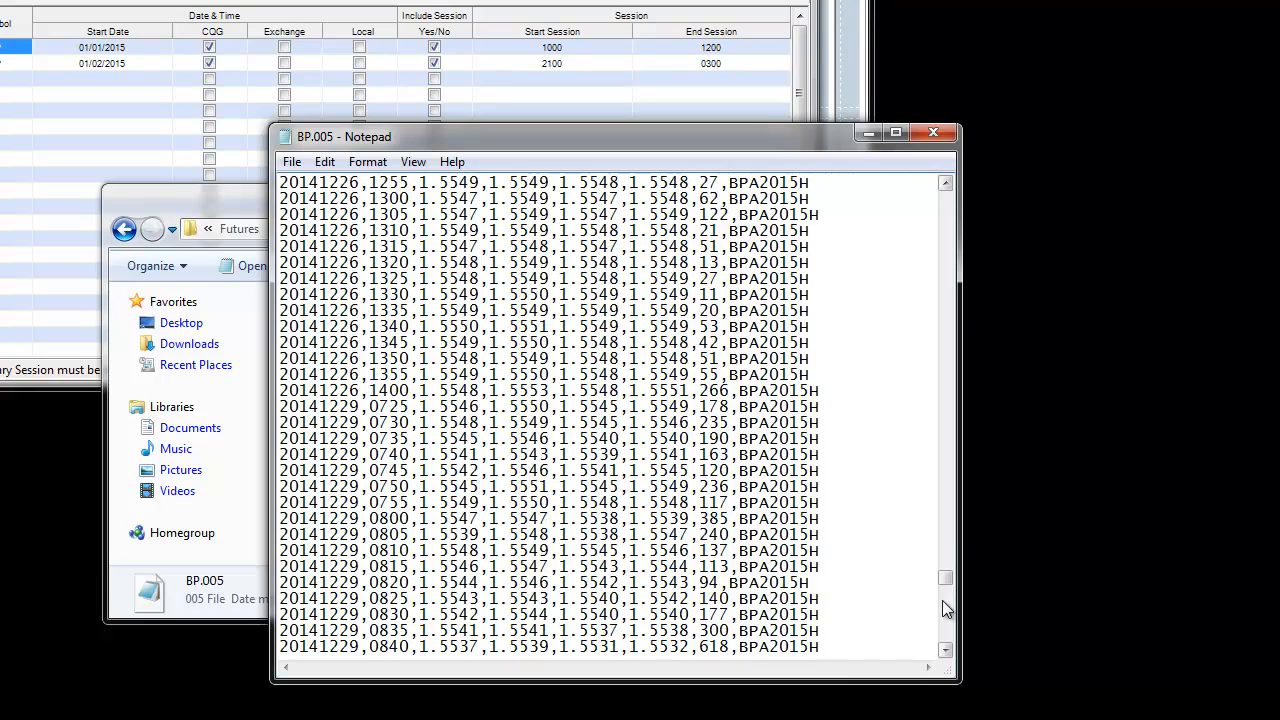
{"action": "scroll", "coordinate": [422, 578], "scroll_direction": "down", "scroll_amount": 20}
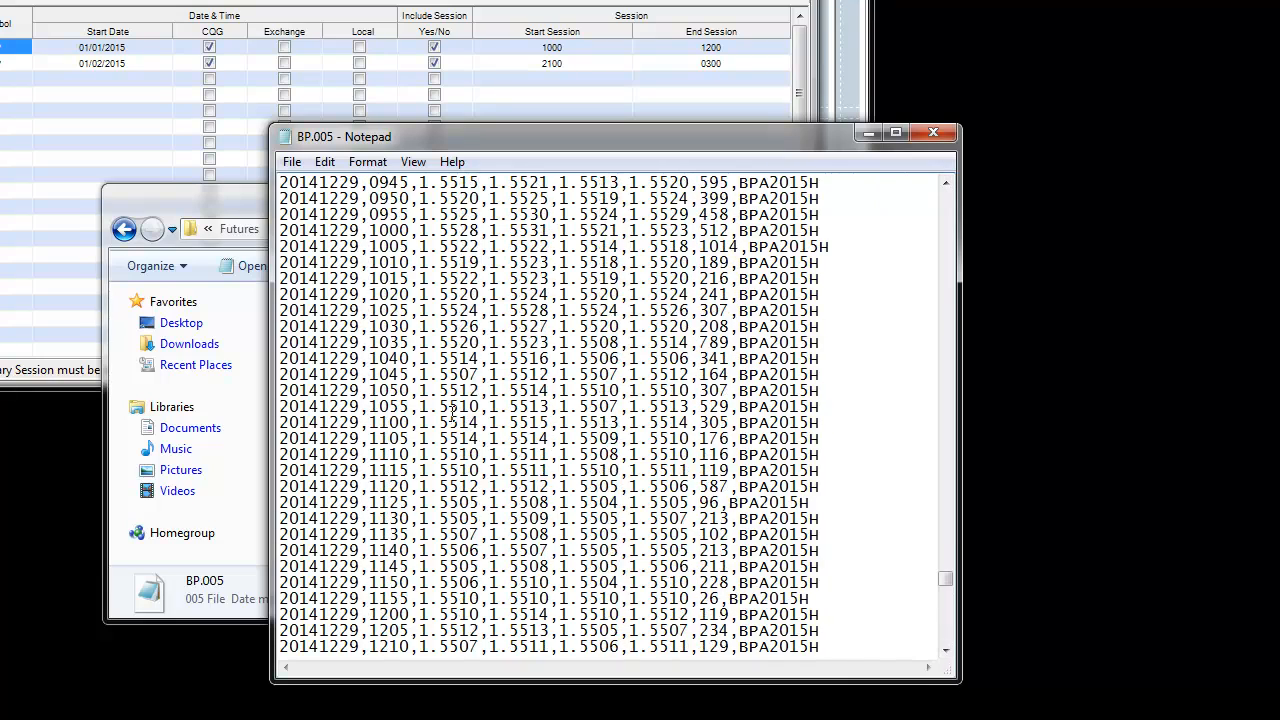
{"action": "scroll", "coordinate": [422, 578], "scroll_direction": "down", "scroll_amount": 8}
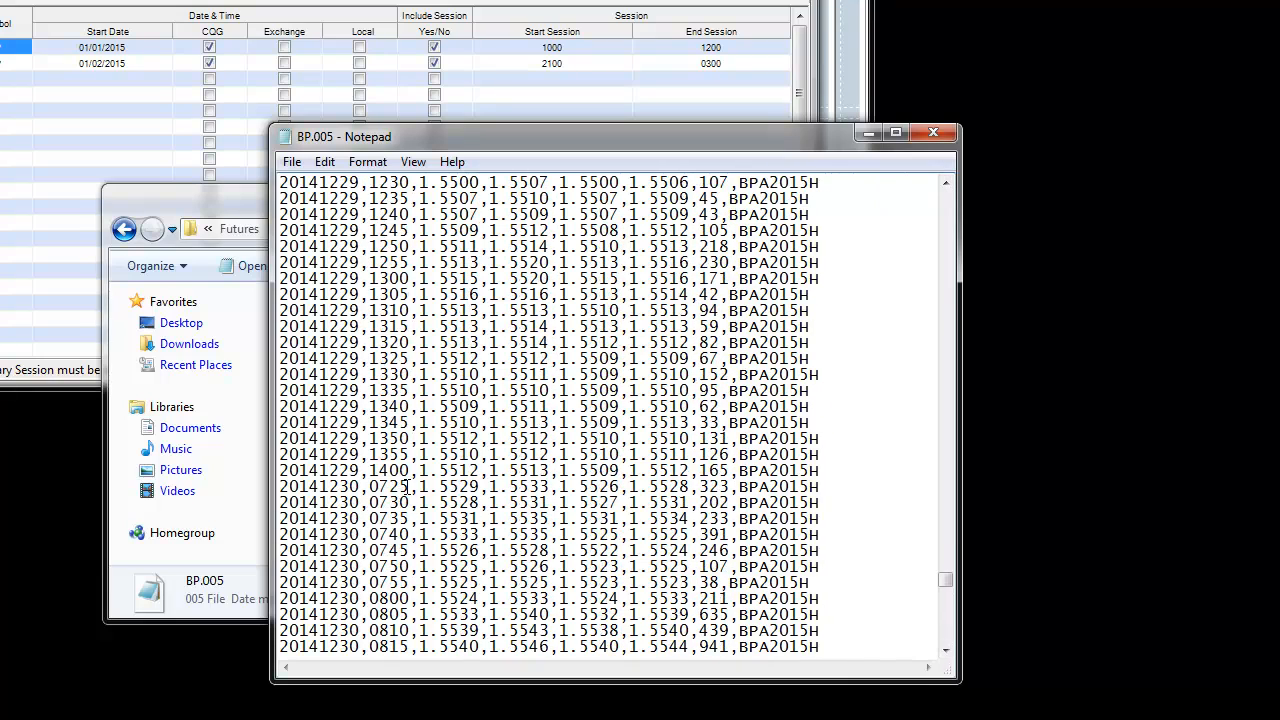
{"action": "scroll", "coordinate": [410, 487], "scroll_direction": "down", "scroll_amount": 20}
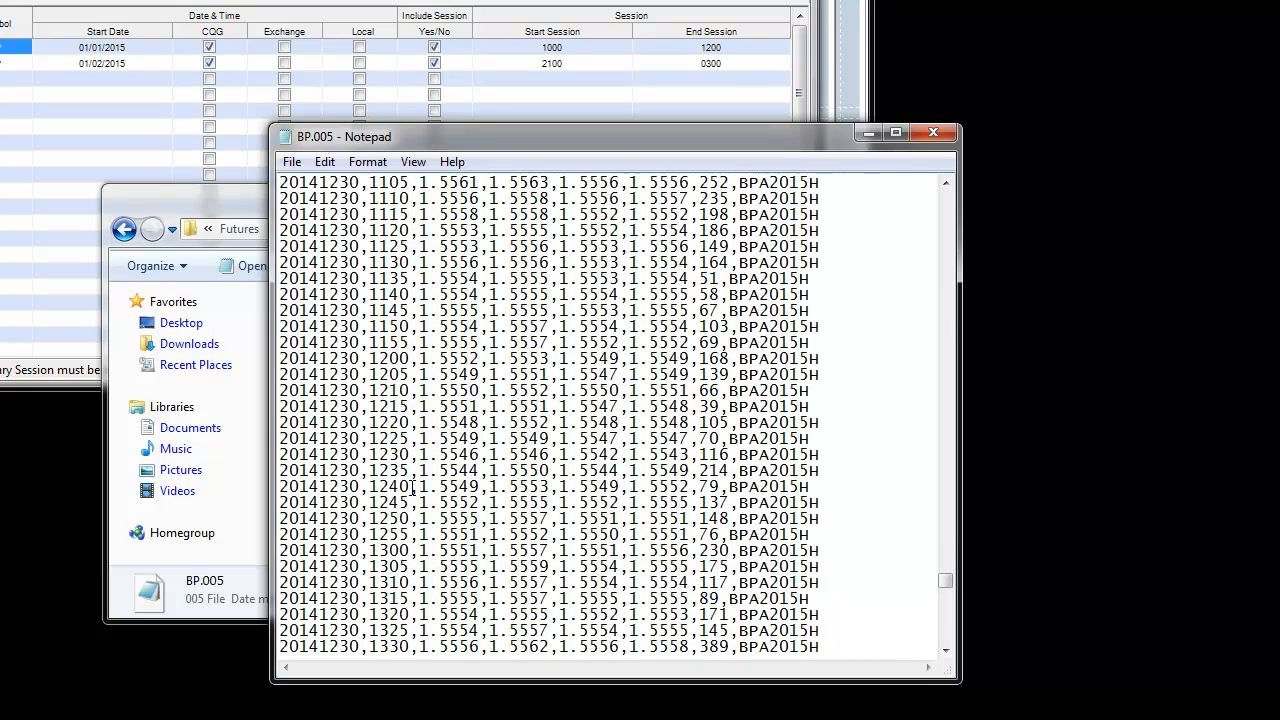
{"action": "scroll", "coordinate": [410, 487], "scroll_direction": "down", "scroll_amount": 8}
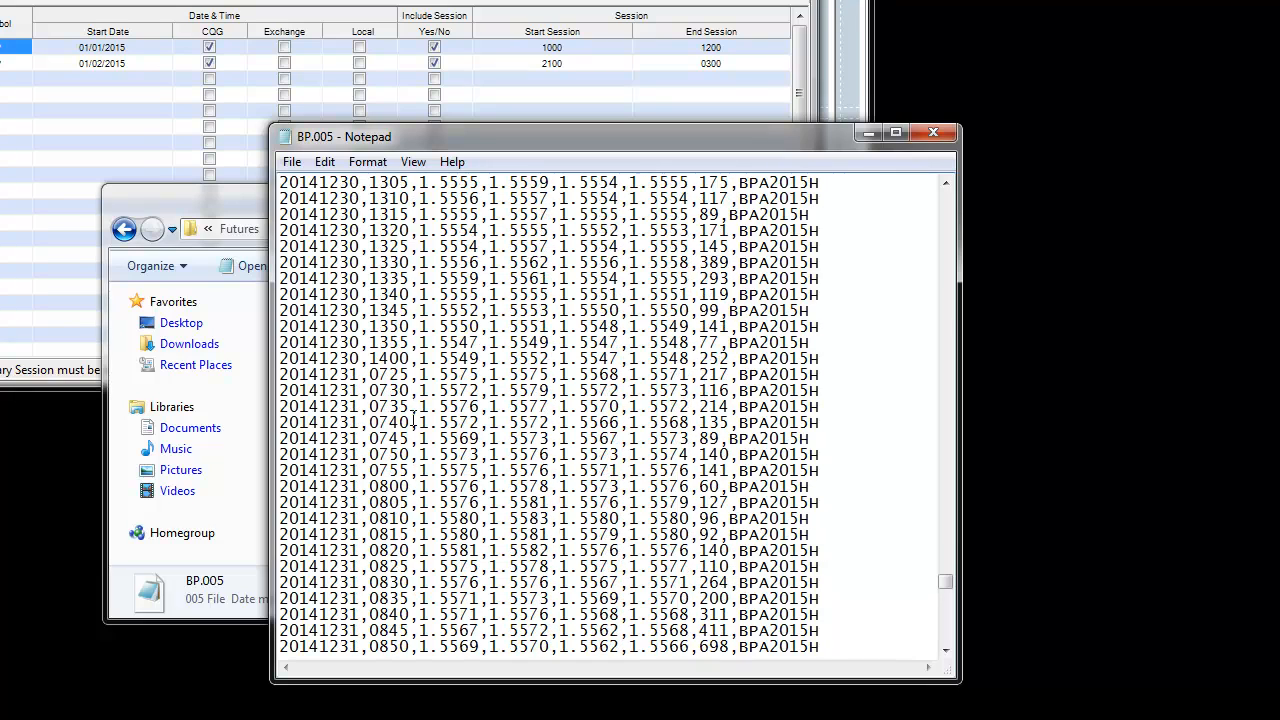
{"action": "scroll", "coordinate": [412, 414], "scroll_direction": "down", "scroll_amount": 1}
{"action": "scroll", "coordinate": [411, 407], "scroll_direction": "down", "scroll_amount": 17}
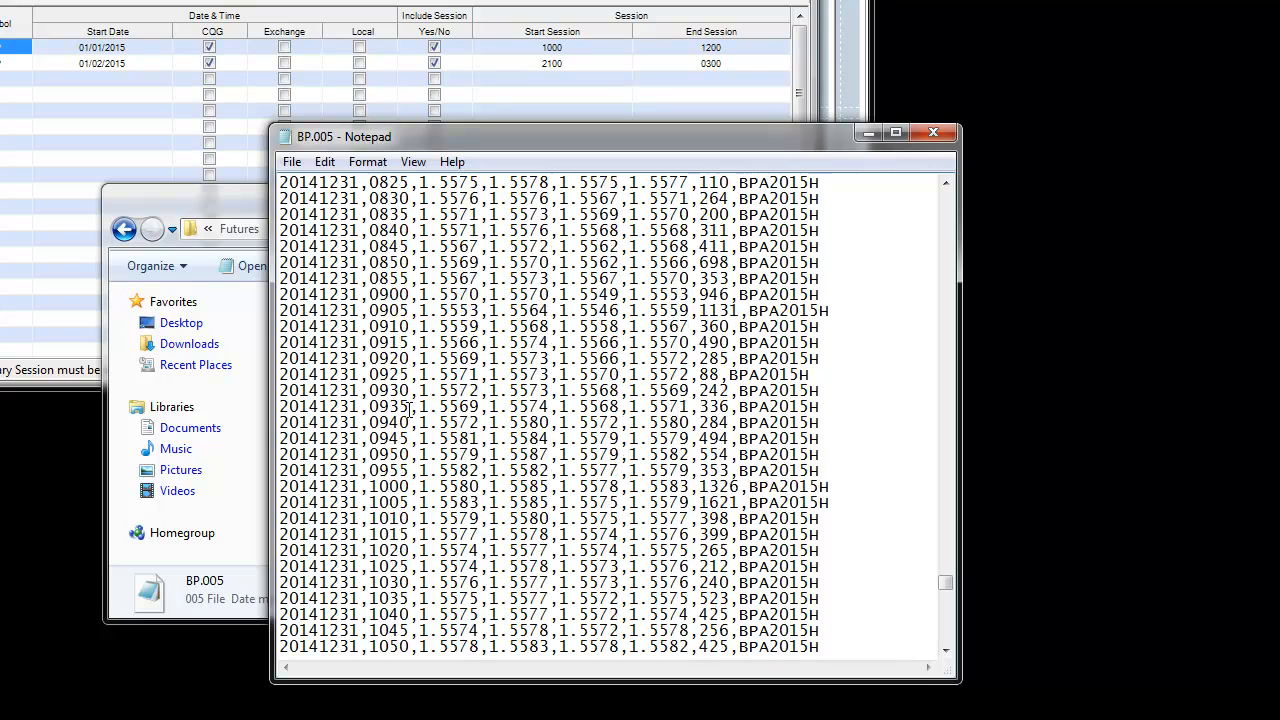
{"action": "scroll", "coordinate": [410, 414], "scroll_direction": "down", "scroll_amount": 5}
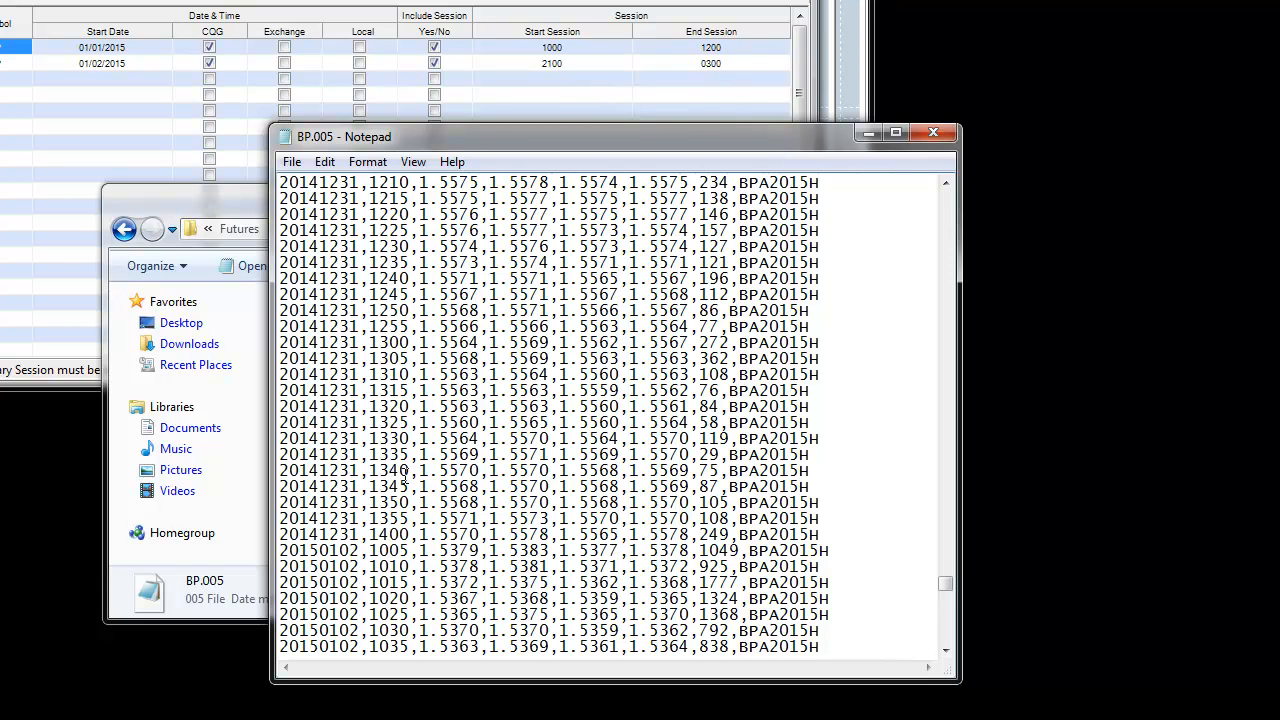
Compare the early January 2015 bar times with the 1000 to 1200 session.
{"action": "scroll", "coordinate": [405, 482], "scroll_direction": "down", "scroll_amount": 1}
{"action": "scroll", "coordinate": [416, 505], "scroll_direction": "down", "scroll_amount": 6}
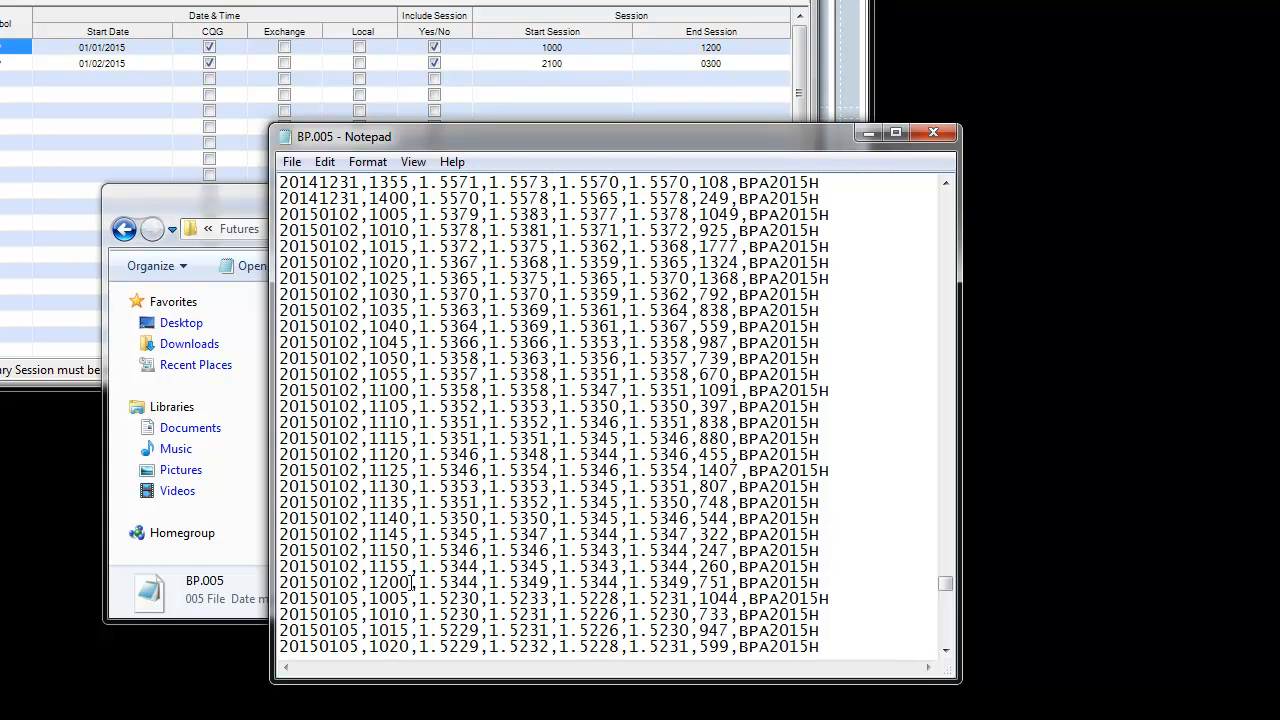
{"action": "scroll", "coordinate": [414, 582], "scroll_direction": "down", "scroll_amount": 3}
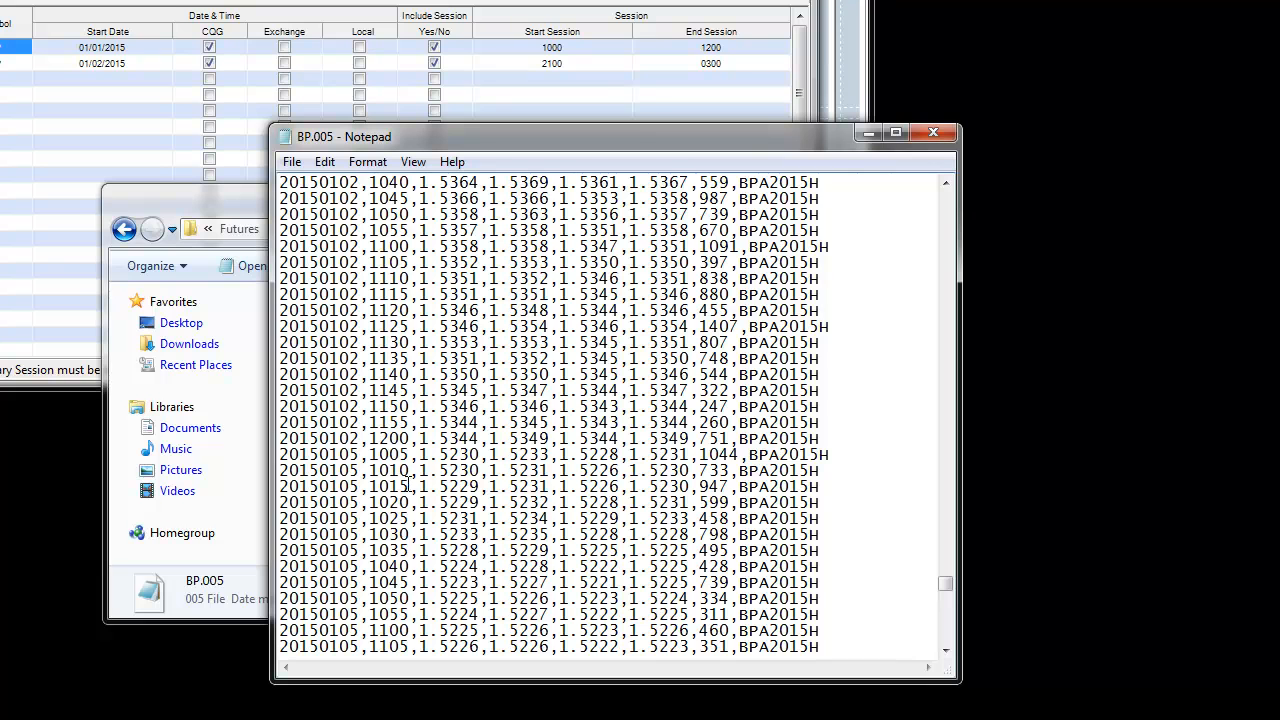
{"action": "scroll", "coordinate": [418, 476], "scroll_direction": "down", "scroll_amount": 8}
{"action": "scroll", "coordinate": [418, 476], "scroll_direction": "down", "scroll_amount": 2}
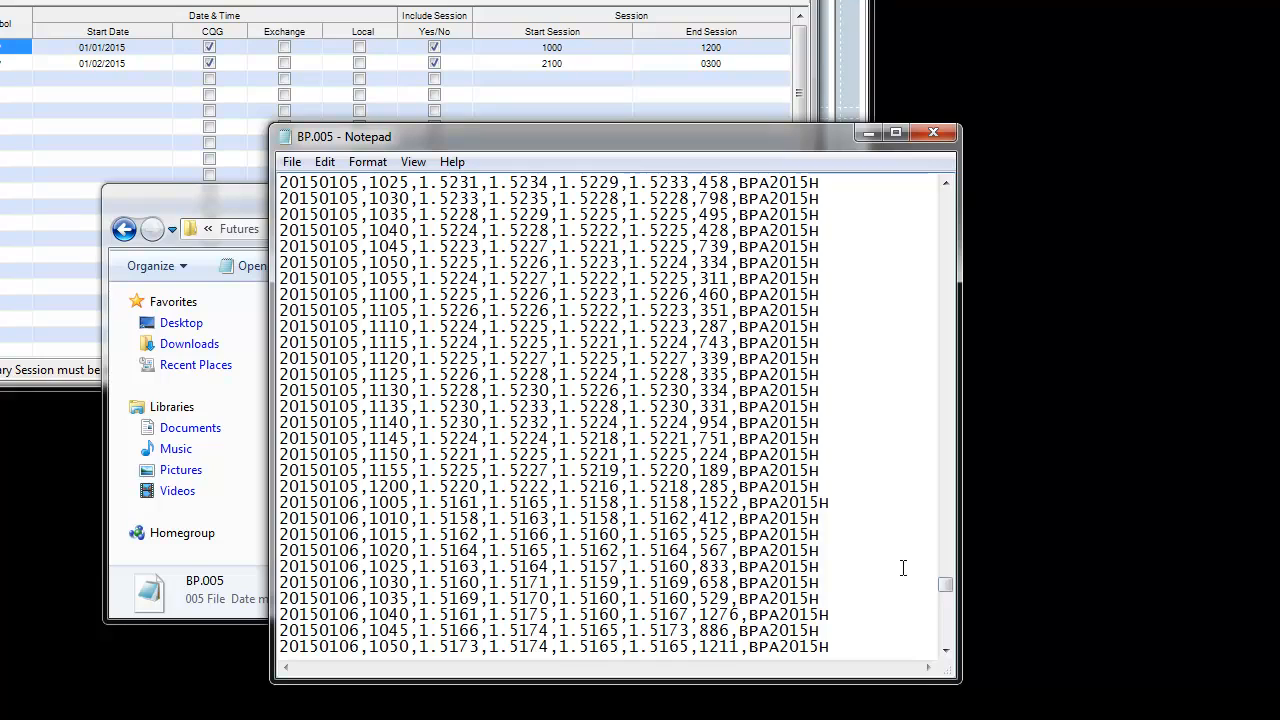
Advance through January 2015 in BP.005 and check the bar times around the 01/02/2015 start of the 2100 to 0300 session.
{"action": "left_click", "coordinate": [948, 626]}
{"action": "left_click", "coordinate": [947, 622]}
{"action": "left_click", "coordinate": [947, 622]}
{"action": "left_click", "coordinate": [947, 622]}
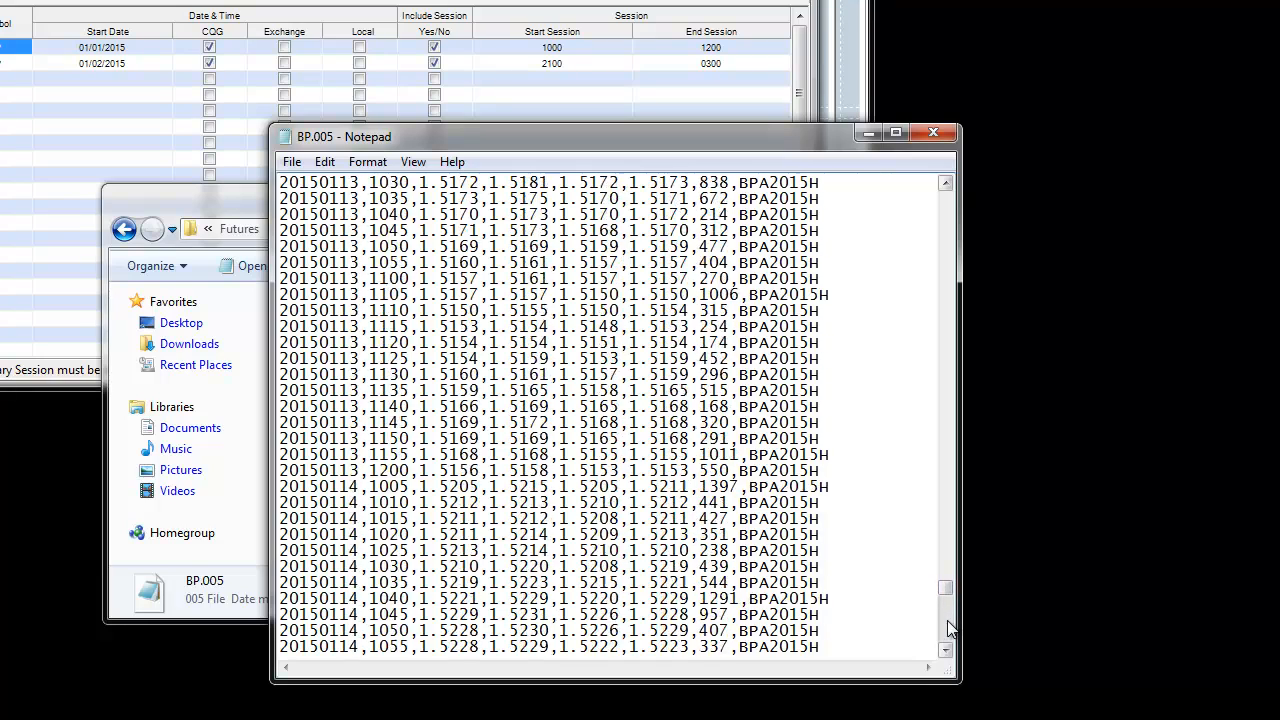
{"action": "left_click", "coordinate": [947, 622]}
{"action": "left_click", "coordinate": [947, 622]}
{"action": "left_click", "coordinate": [947, 622]}
{"action": "left_click", "coordinate": [947, 622]}
{"action": "scroll", "coordinate": [808, 449], "scroll_direction": "down", "scroll_amount": 12}
{"action": "scroll", "coordinate": [792, 446], "scroll_direction": "down", "scroll_amount": 20}
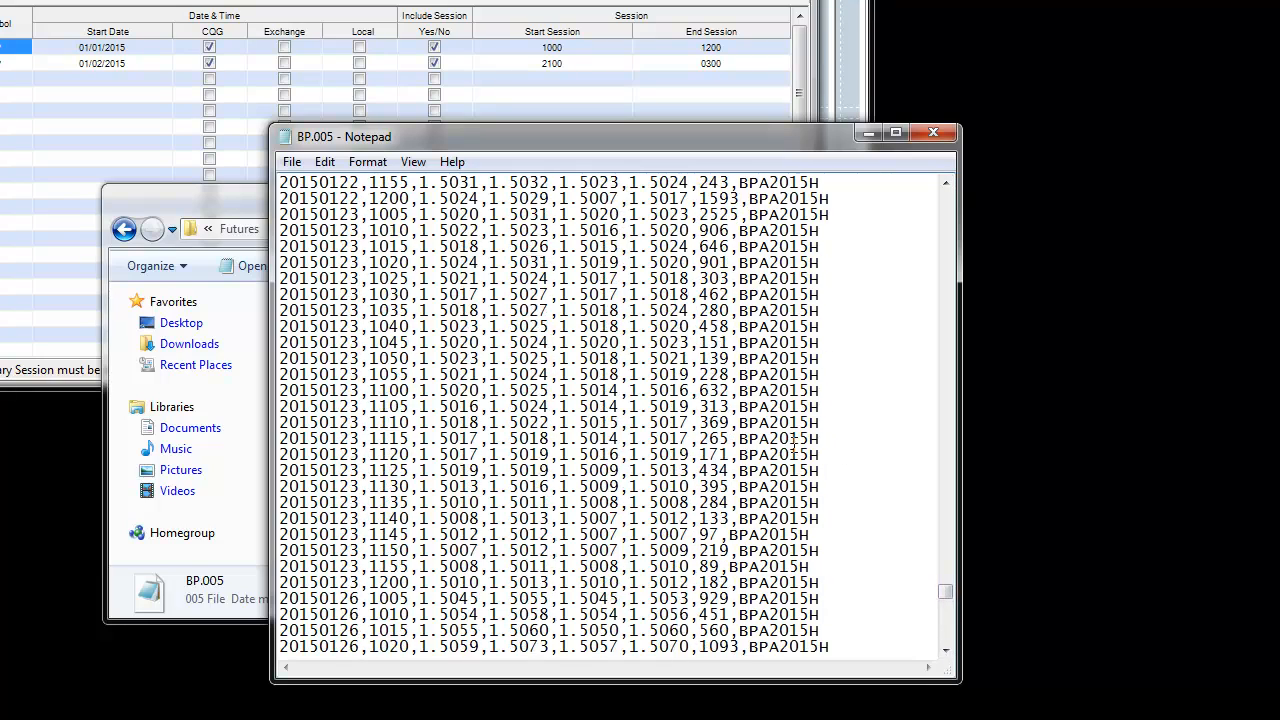
{"action": "scroll", "coordinate": [792, 443], "scroll_direction": "down", "scroll_amount": 5}
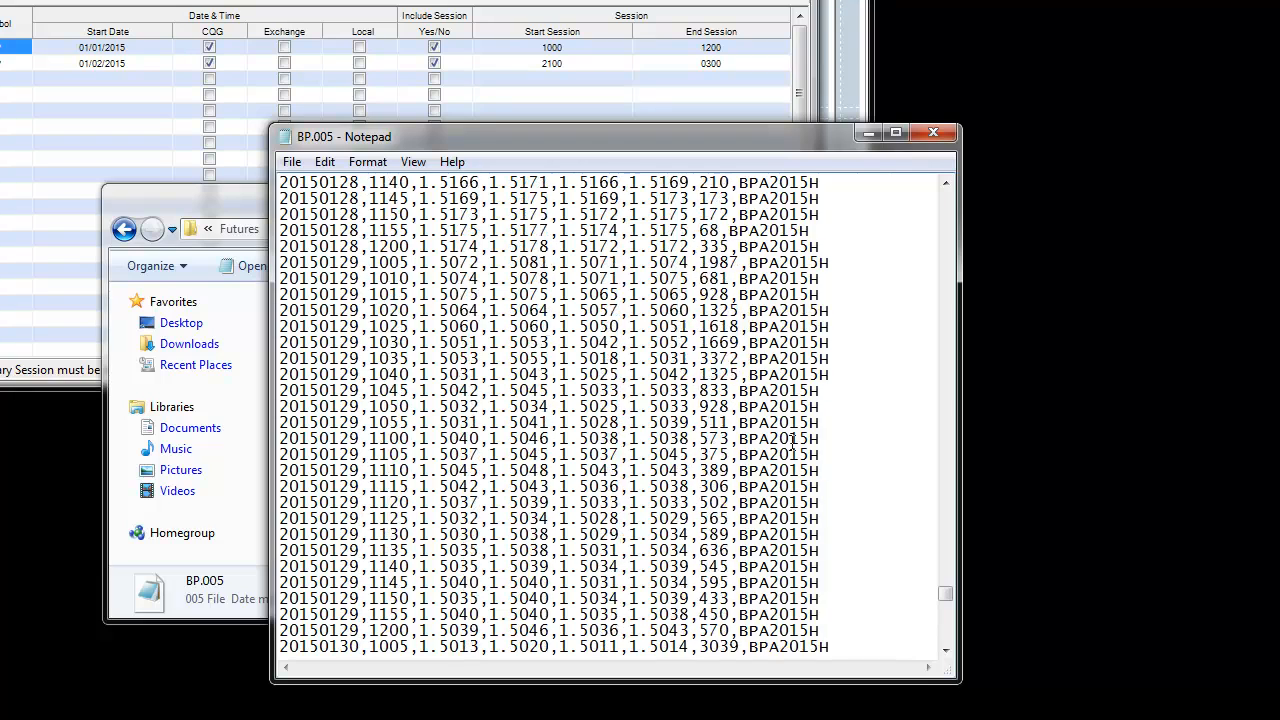
{"action": "scroll", "coordinate": [792, 443], "scroll_direction": "up", "scroll_amount": 5}
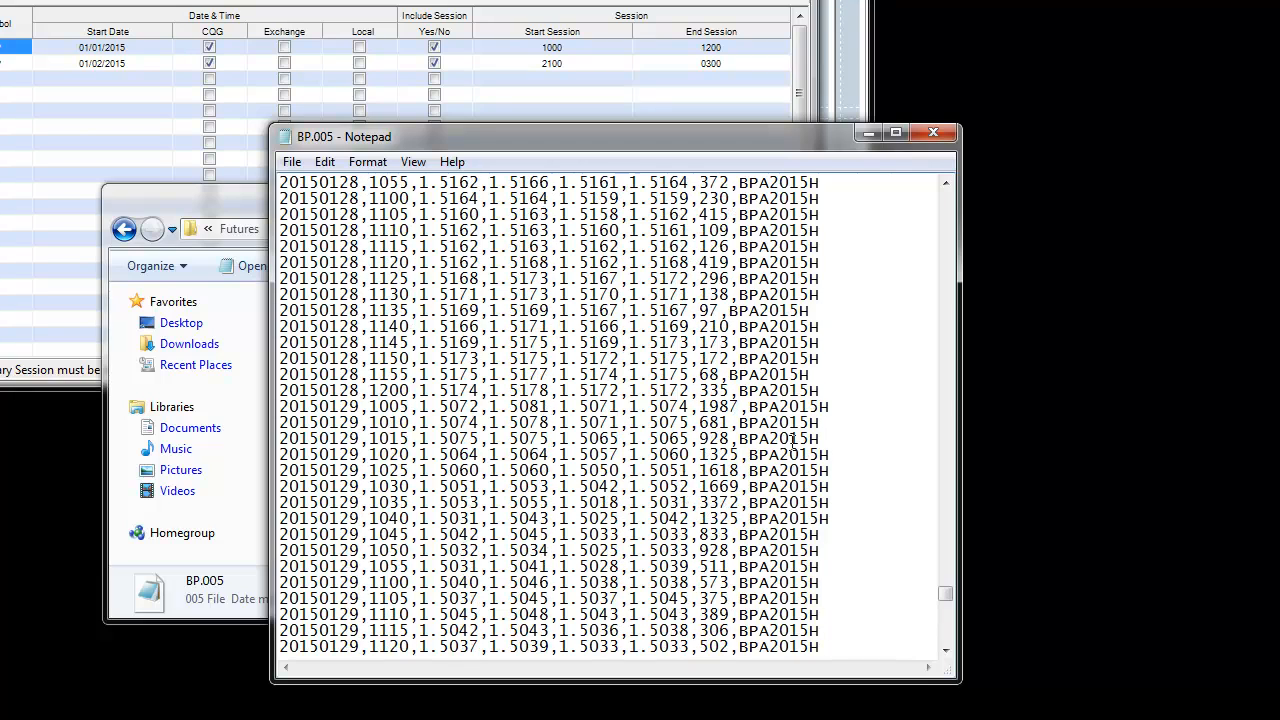
{"action": "scroll", "coordinate": [792, 443], "scroll_direction": "down", "scroll_amount": 5}
{"action": "scroll", "coordinate": [792, 443], "scroll_direction": "down", "scroll_amount": 5}
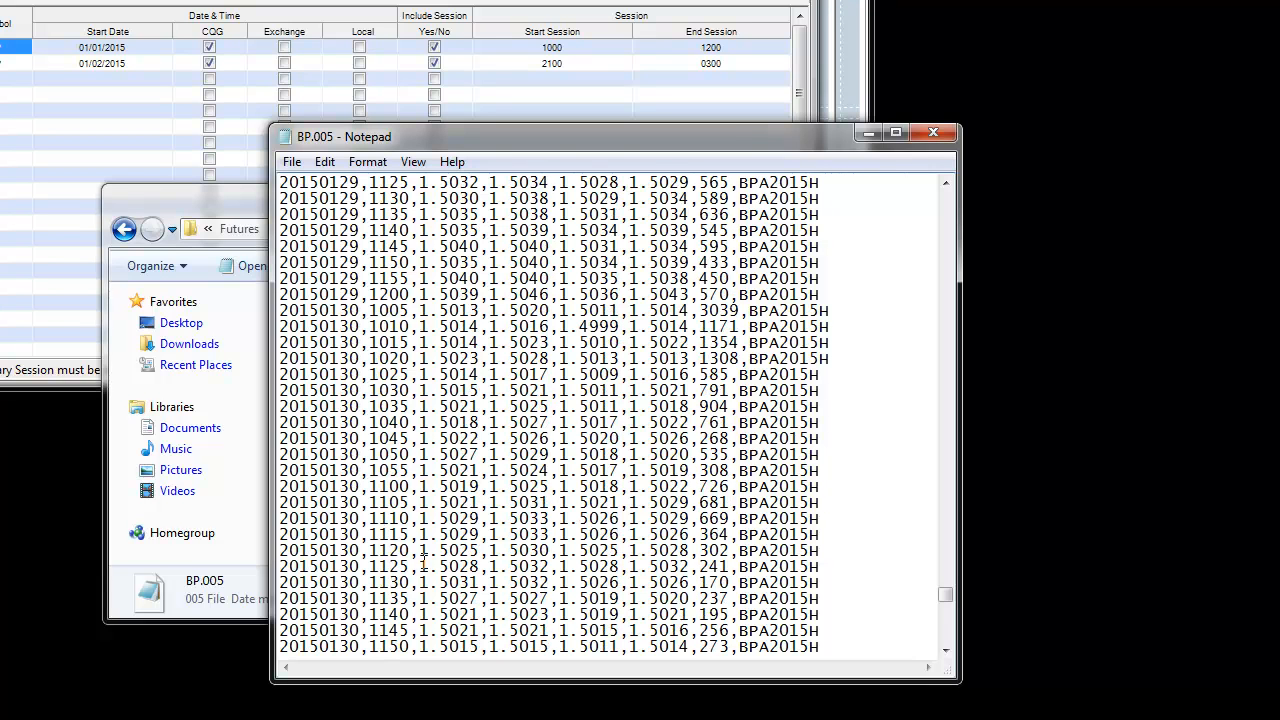
{"action": "scroll", "coordinate": [421, 570], "scroll_direction": "down", "scroll_amount": 3}
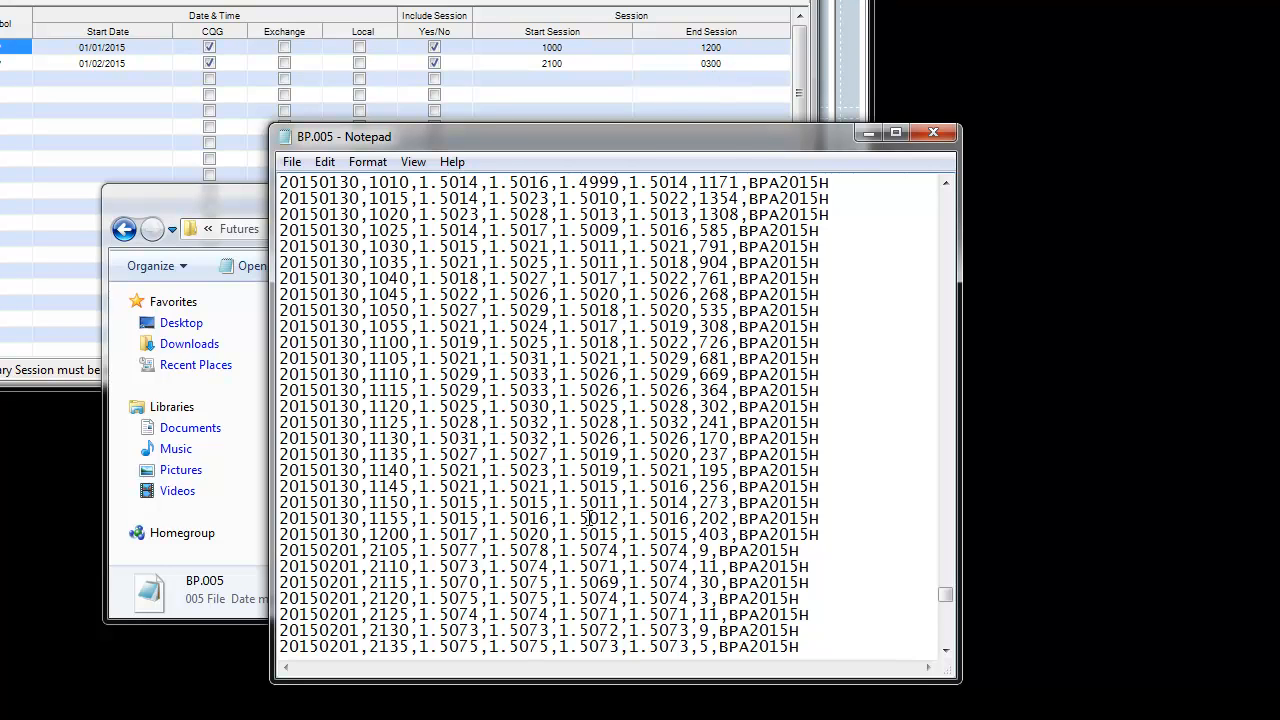
Examine the early February 2015 bar times in BP.005 against the 2100 to 0300 session, continuing towards the file's end.
{"action": "left_click_drag", "start_coordinate": [368, 550], "coordinate": [410, 551]}
{"action": "scroll", "coordinate": [508, 541], "scroll_direction": "down", "scroll_amount": 17}
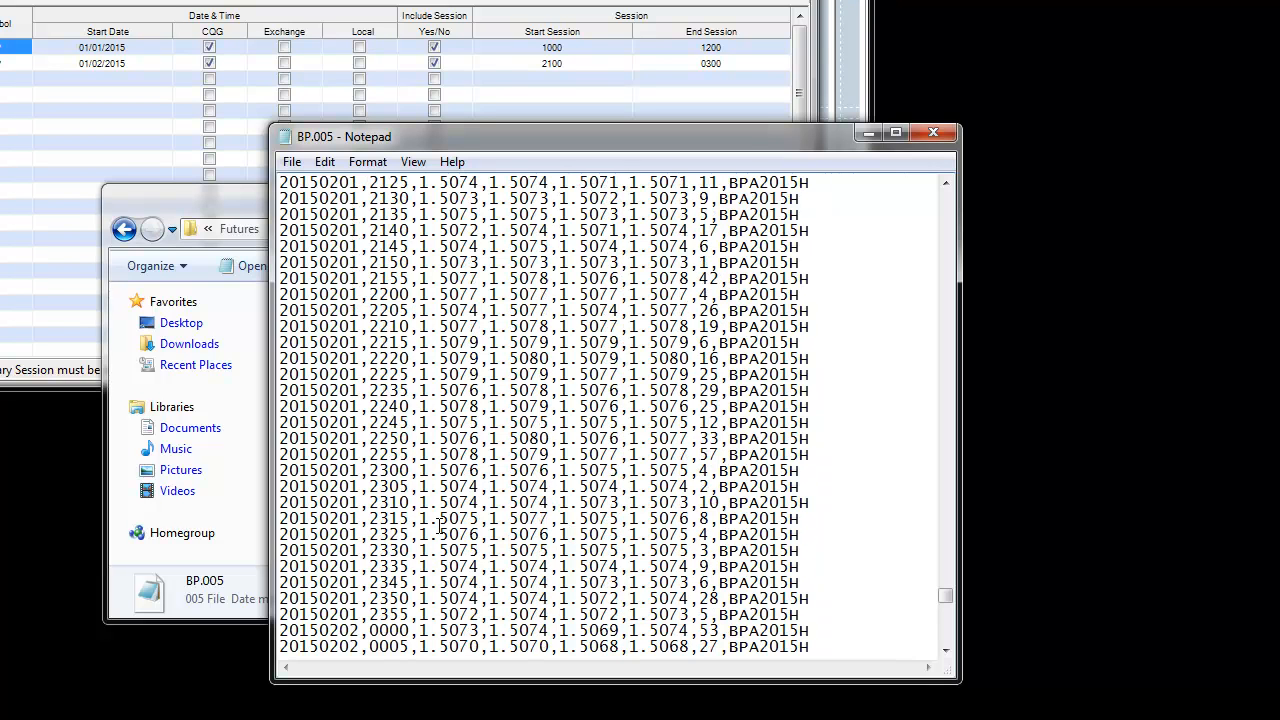
{"action": "scroll", "coordinate": [436, 526], "scroll_direction": "down", "scroll_amount": 15}
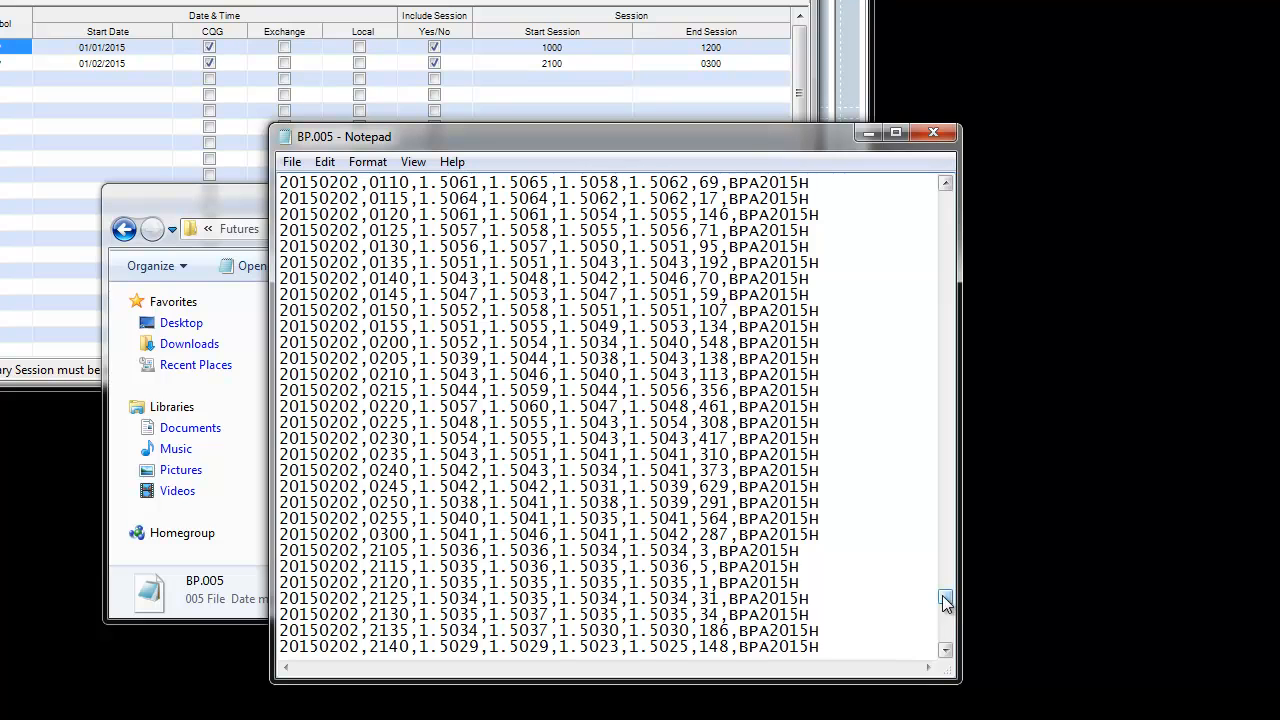
{"action": "left_click_drag", "start_coordinate": [945, 598], "coordinate": [946, 640]}
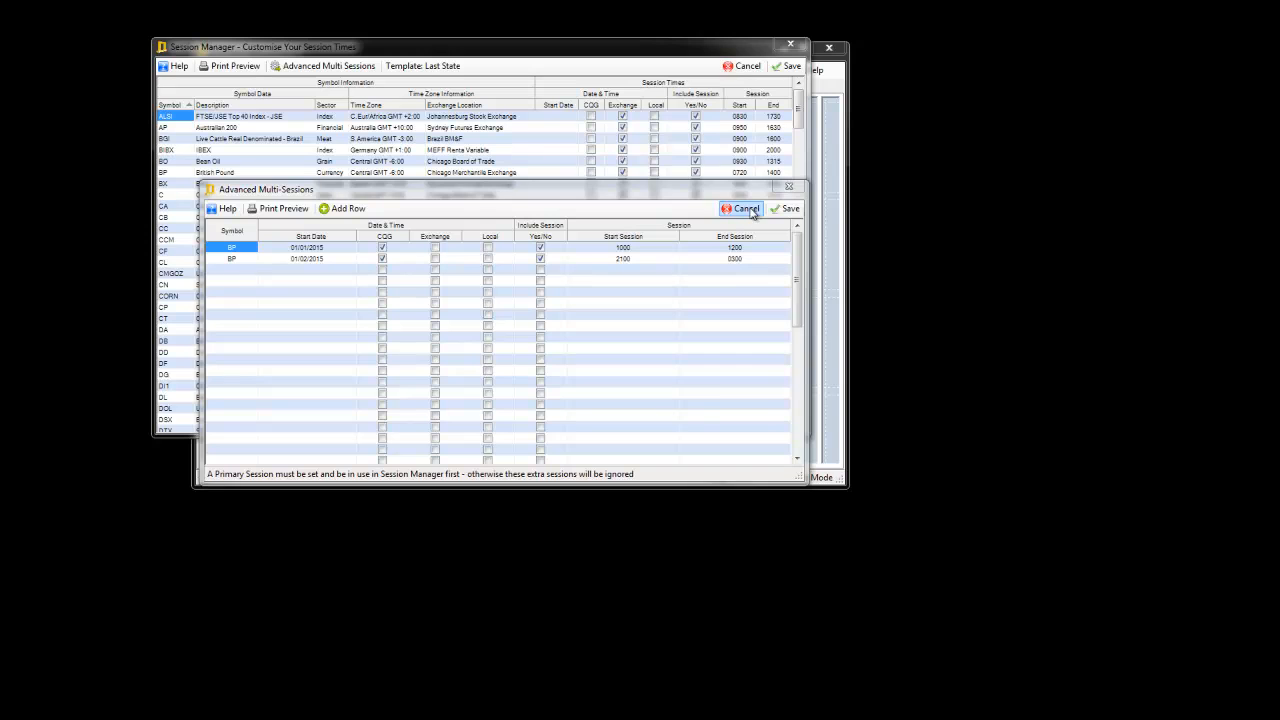
Close the Advanced Multi-Sessions and Session Manager windows without saving, and open the Roll Manager.
{"action": "left_click", "coordinate": [743, 208]}
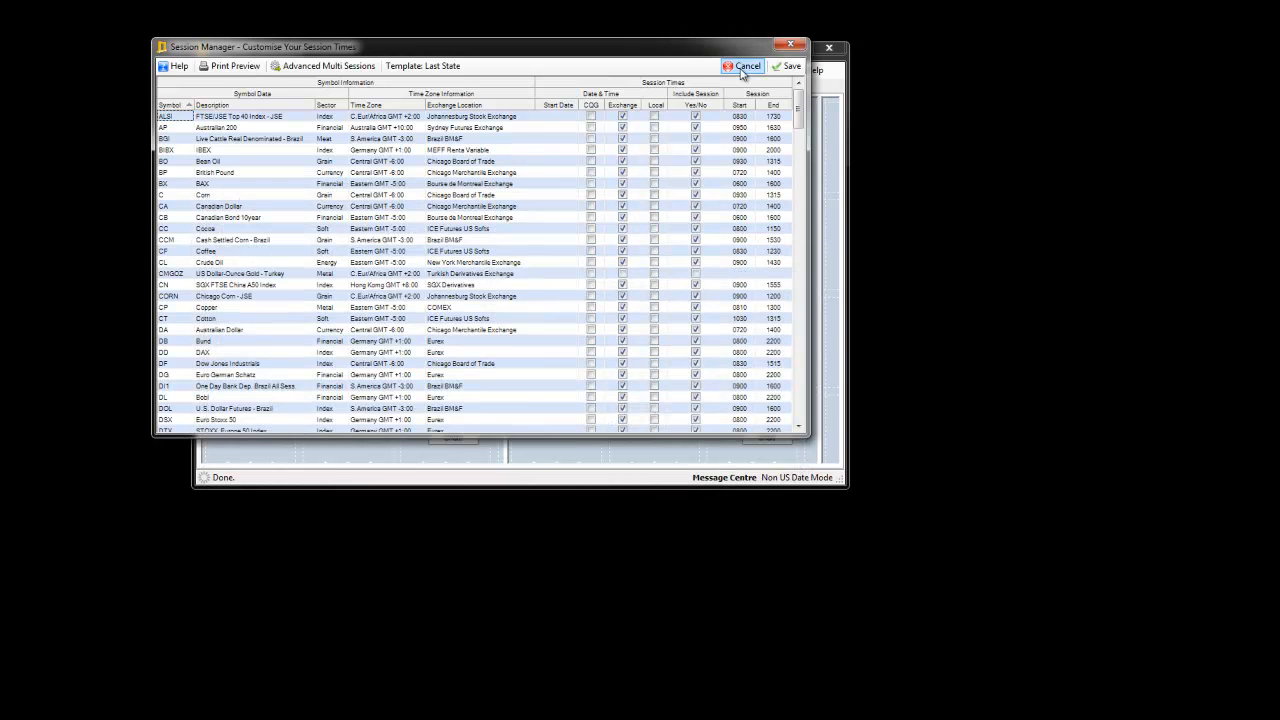
{"action": "left_click", "coordinate": [745, 66]}
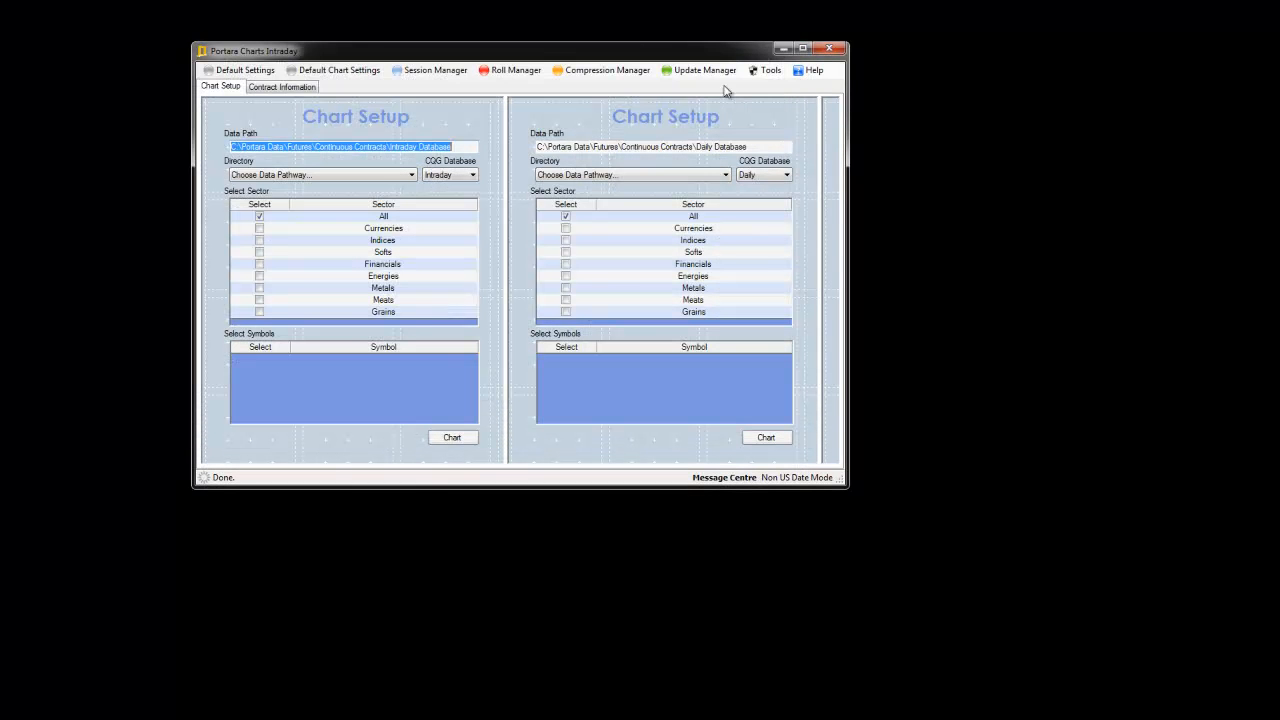
{"action": "left_click", "coordinate": [514, 73]}
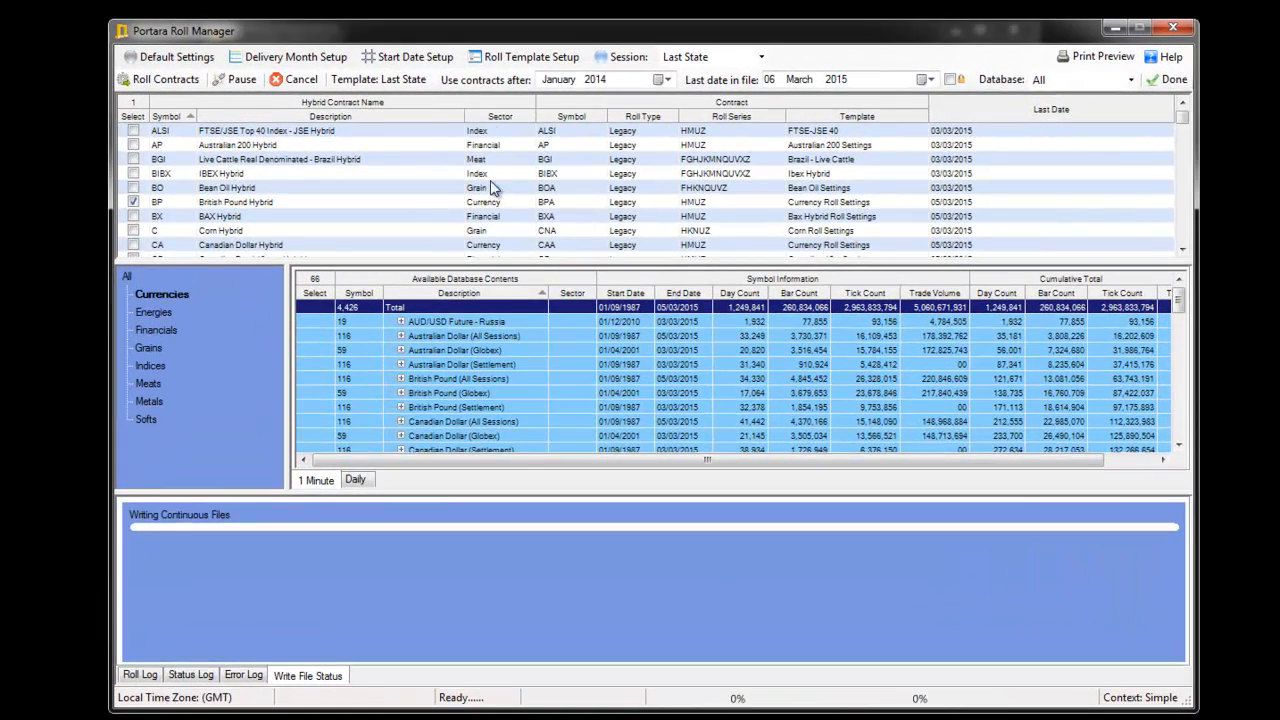
Open the roll template setup and load the Currency Roll Settings template.
{"action": "left_click", "coordinate": [505, 58]}
{"action": "left_click", "coordinate": [518, 80]}
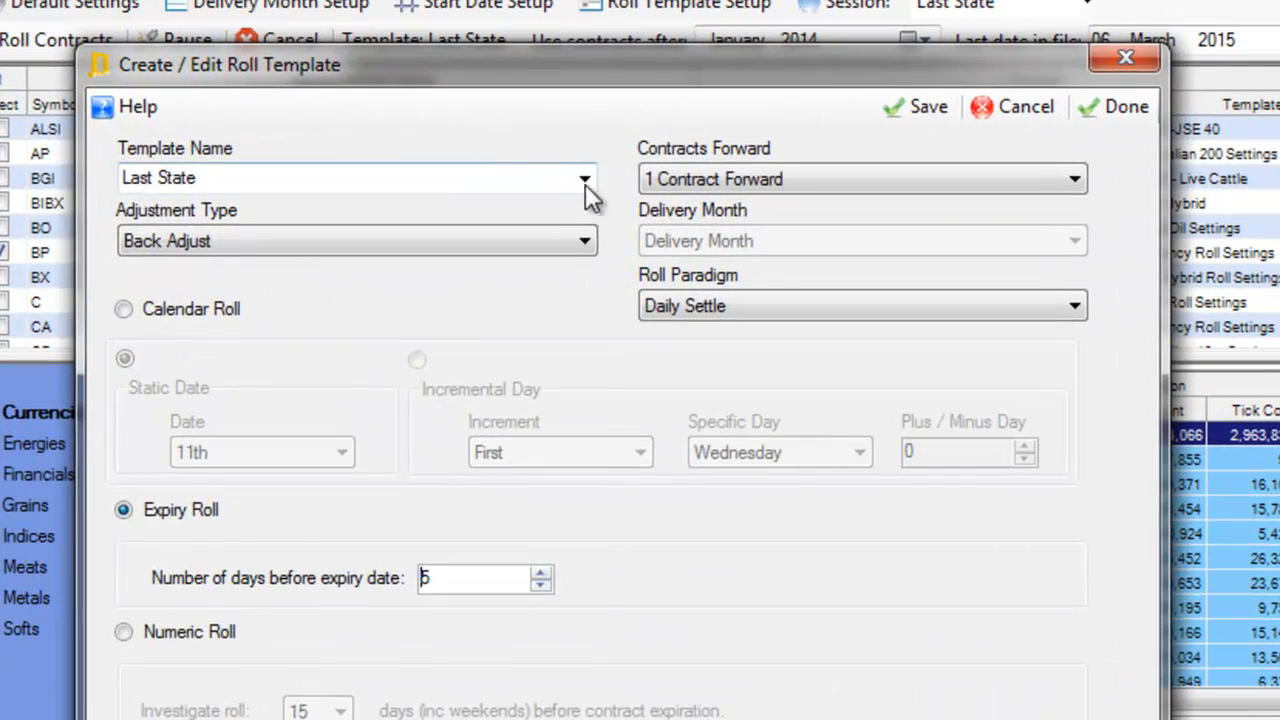
{"action": "left_click", "coordinate": [577, 182]}
{"action": "left_click_drag", "start_coordinate": [581, 520], "coordinate": [589, 346]}
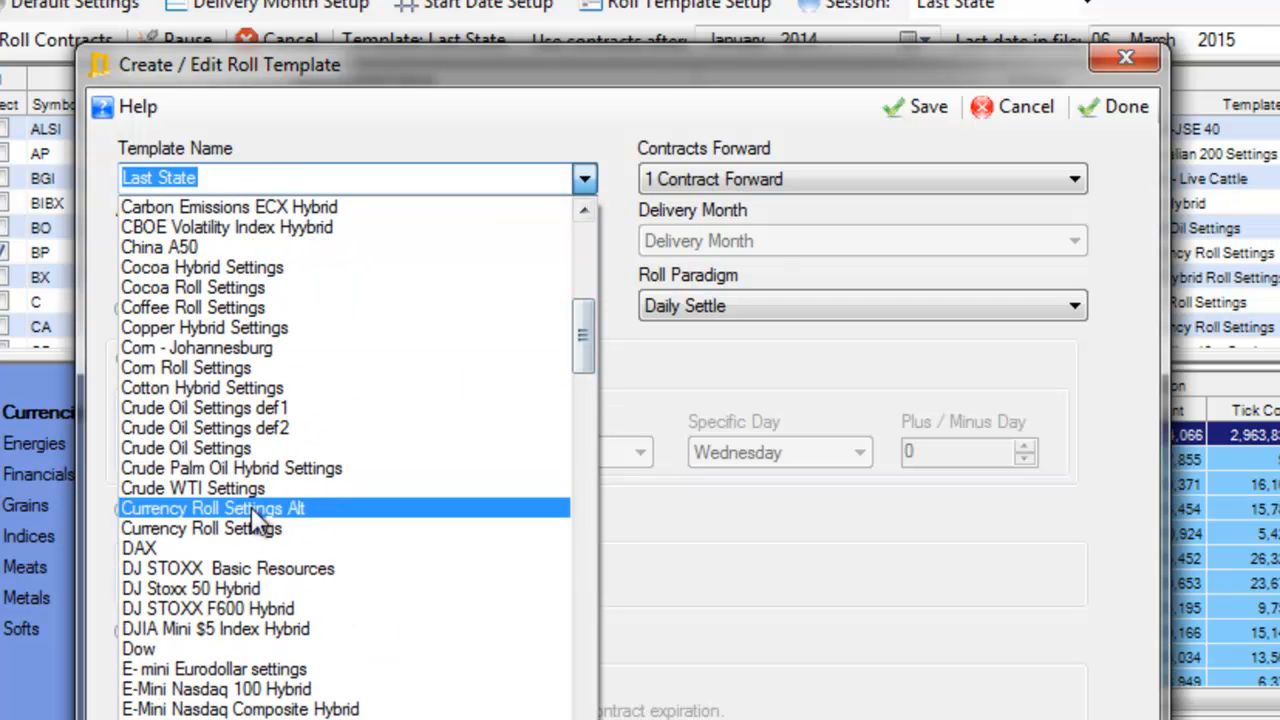
{"action": "left_click", "coordinate": [270, 528]}
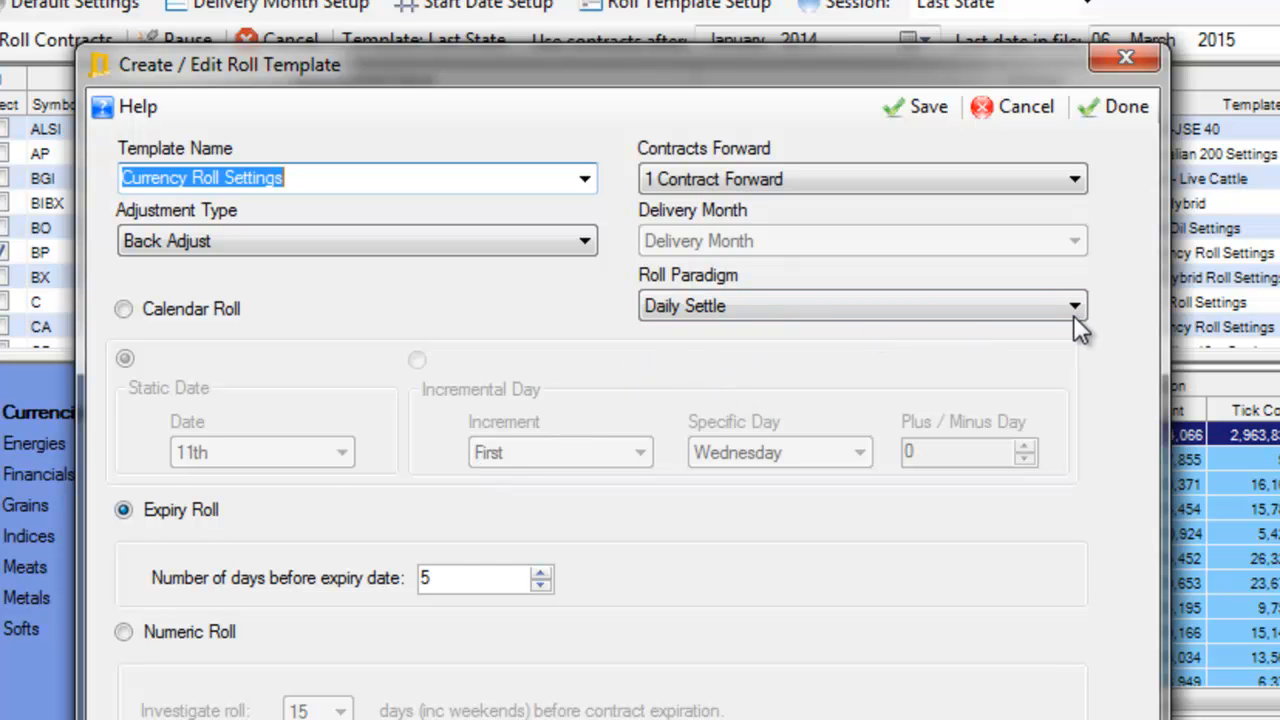
Set the template's roll paradigm to Custom End Of Session, finish editing it and roll the selected British Pound contract.
{"action": "left_click", "coordinate": [790, 305]}
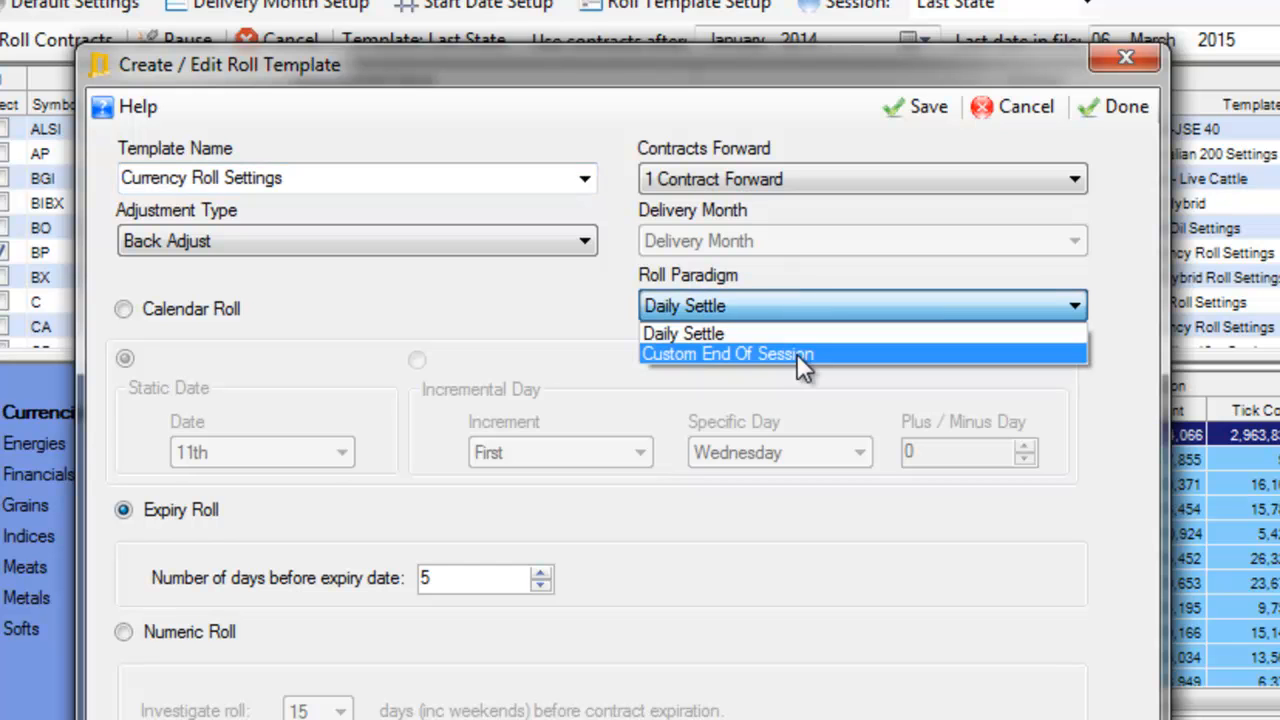
{"action": "left_click", "coordinate": [713, 355]}
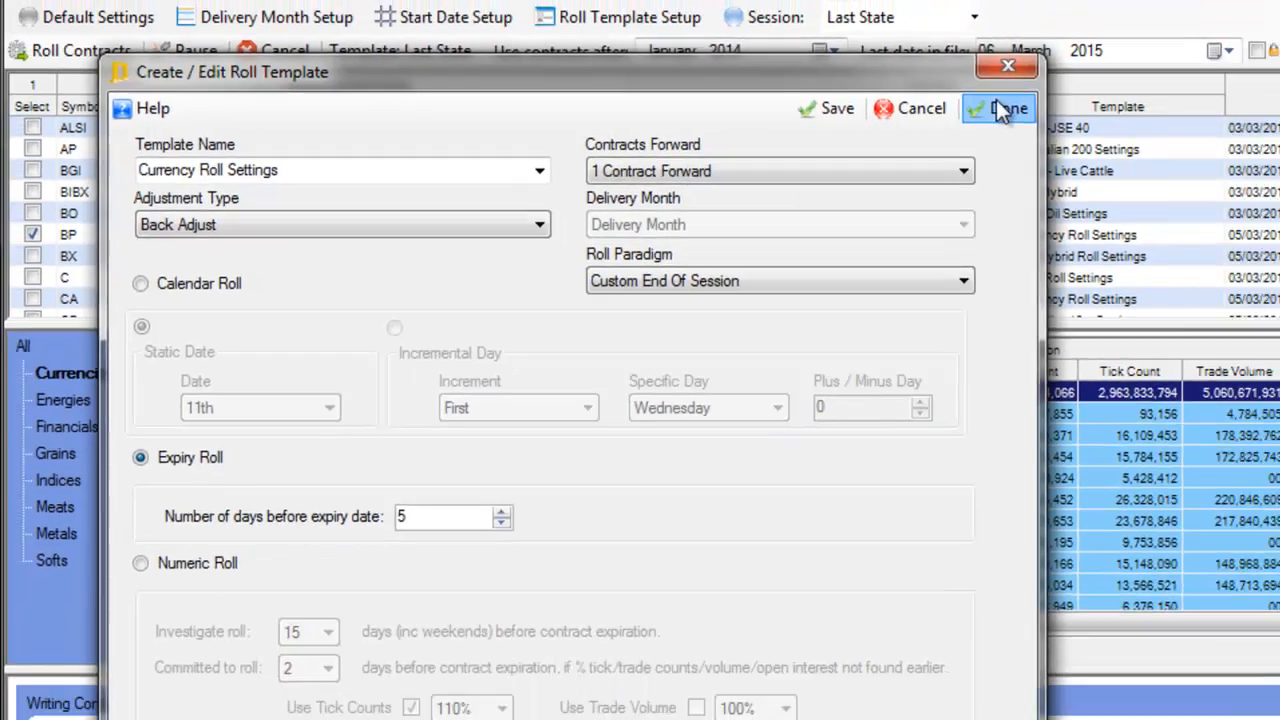
{"action": "left_click", "coordinate": [1115, 106]}
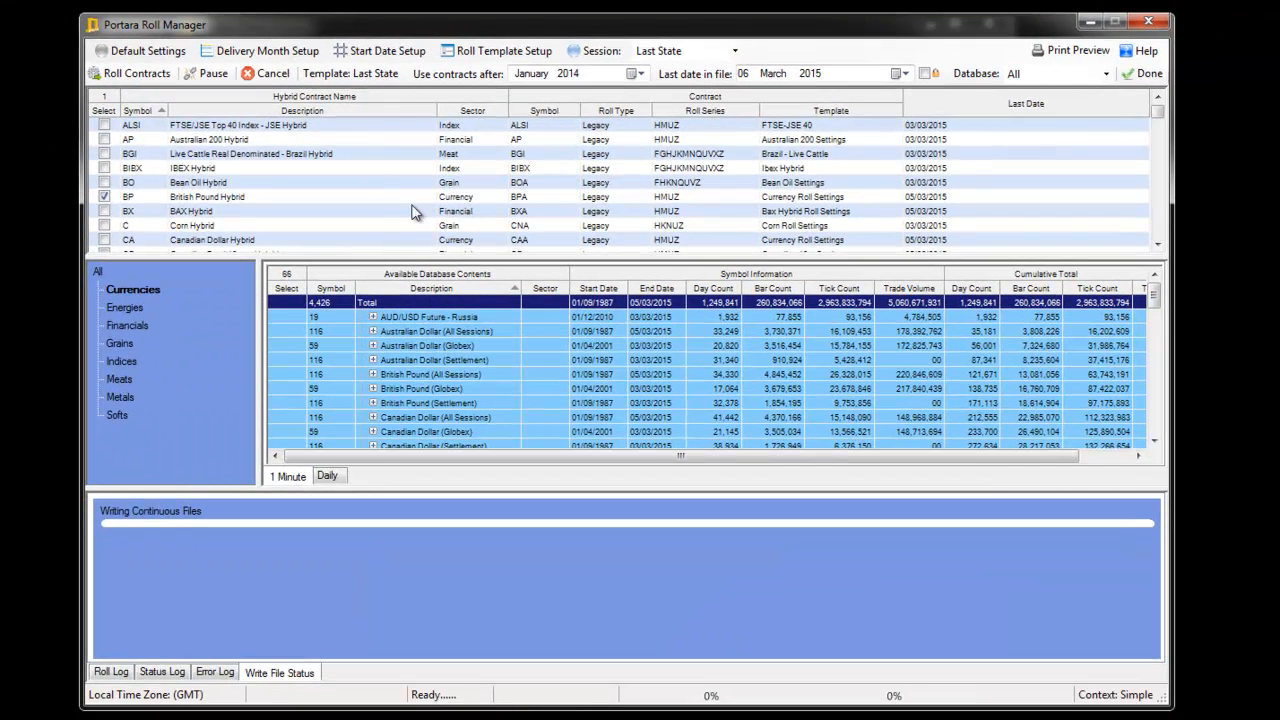
{"action": "left_click", "coordinate": [135, 74]}
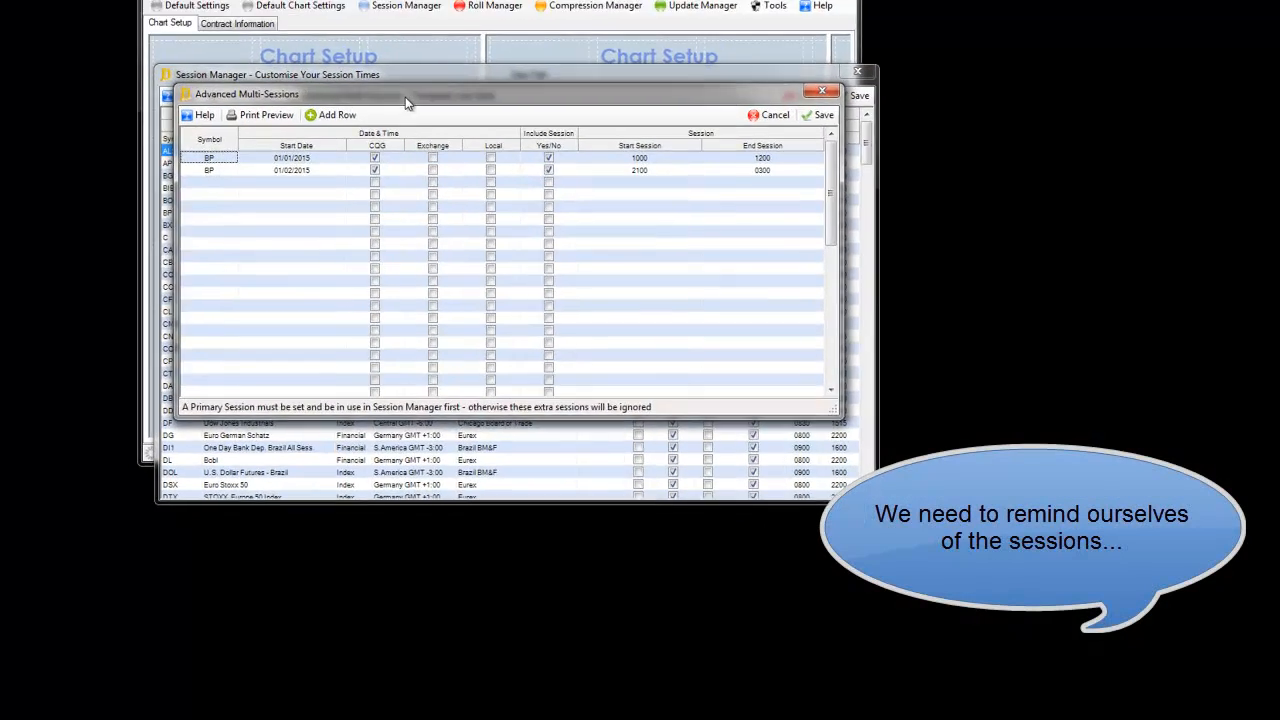
Arrange the session windows for comparison and open BP.001 from the 1 Minute Read Only folder in Notepad.
{"action": "left_click_drag", "start_coordinate": [406, 103], "coordinate": [449, 245]}
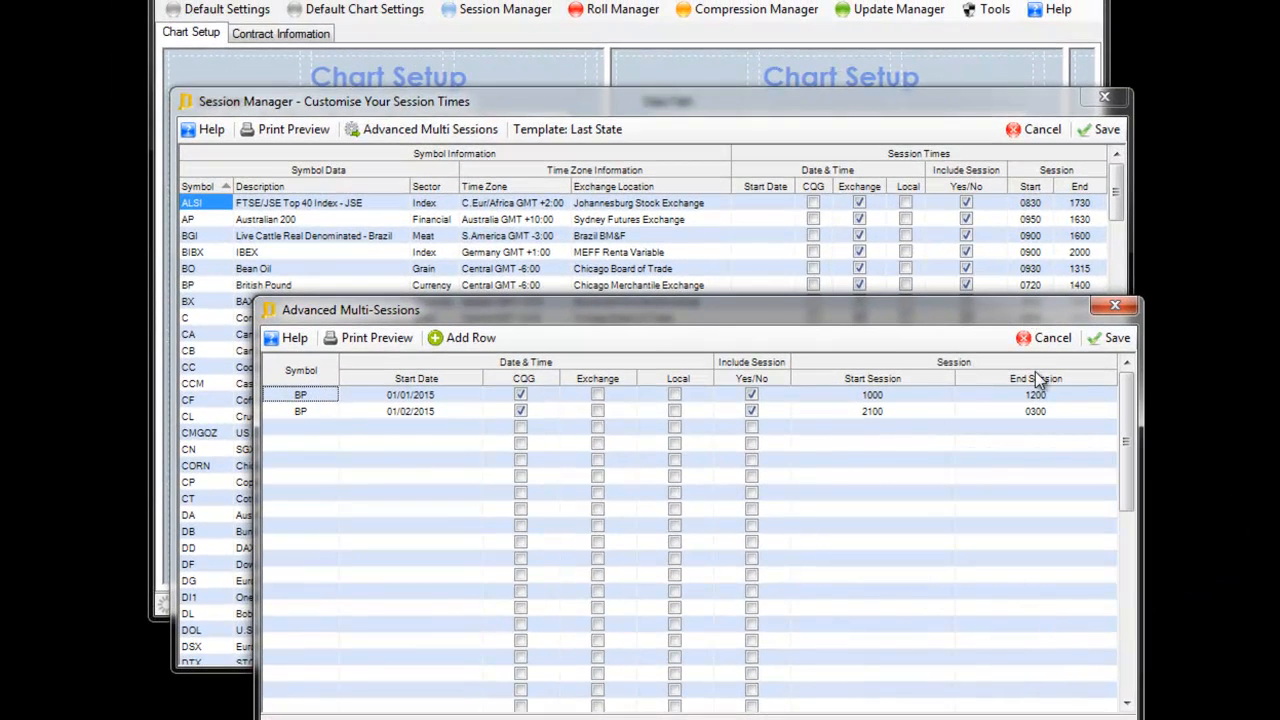
{"action": "left_click_drag", "start_coordinate": [300, 719], "coordinate": [860, 494]}
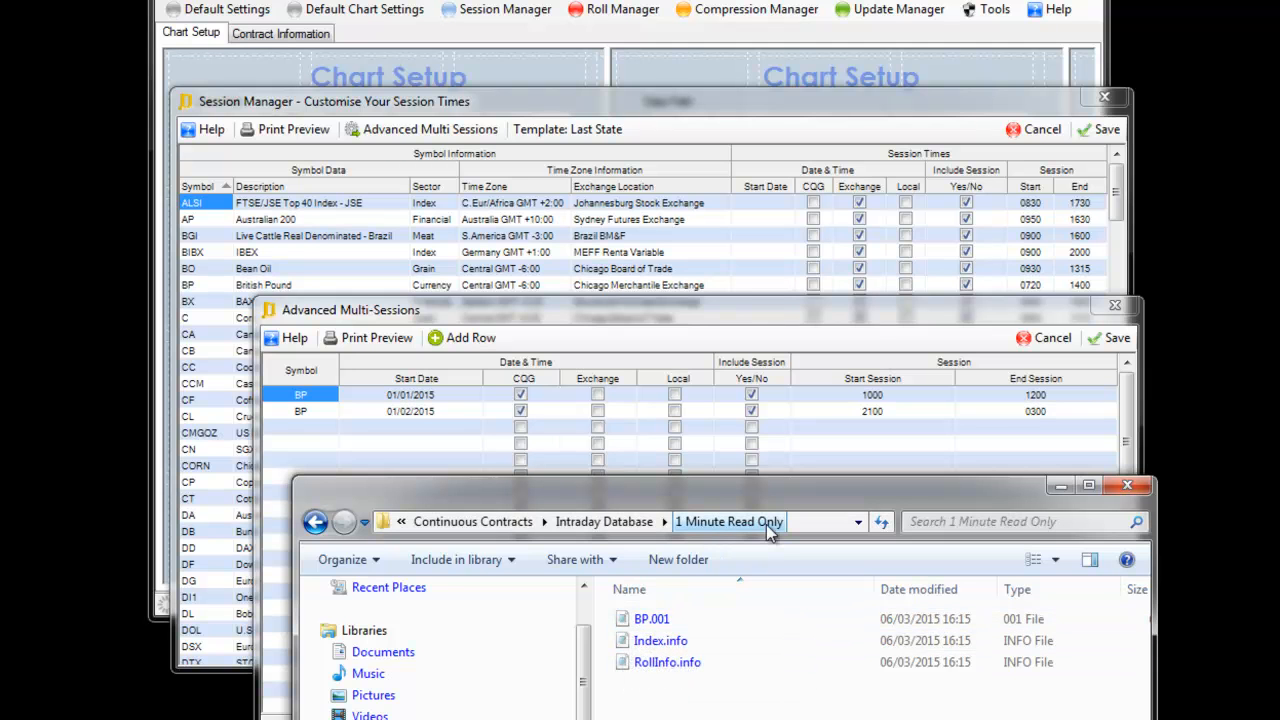
{"action": "double_click", "coordinate": [652, 620]}
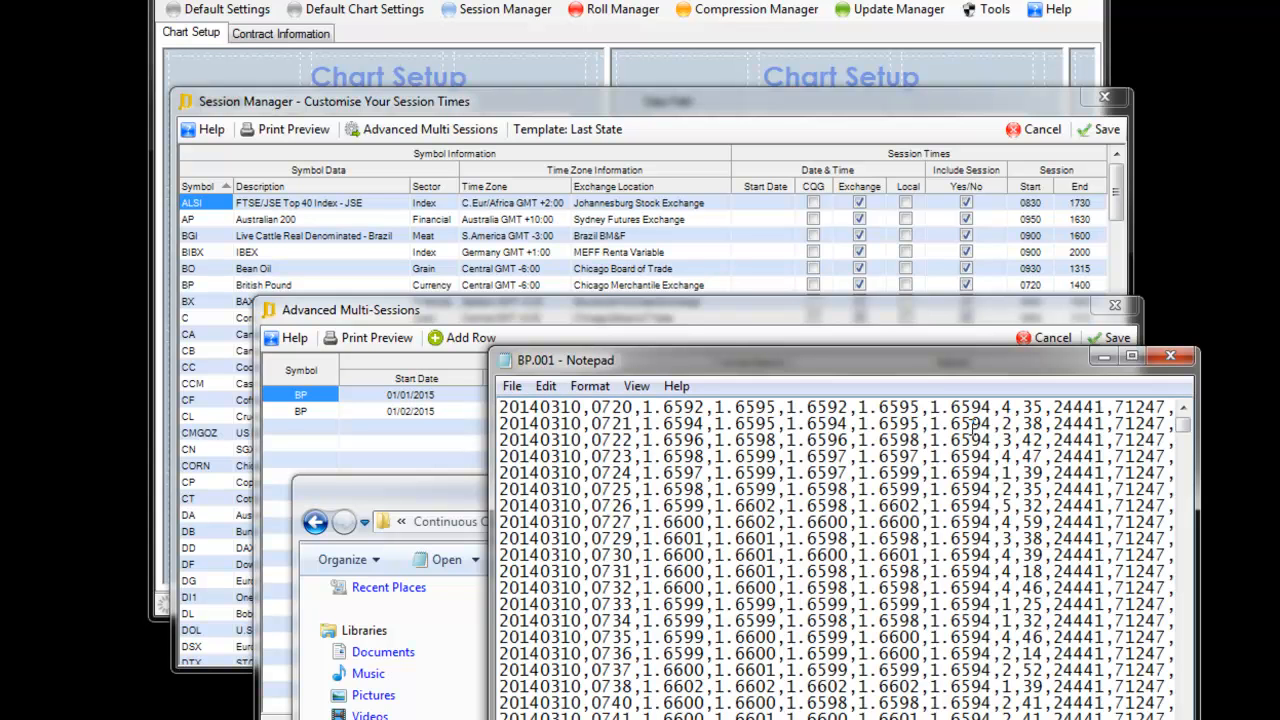
{"action": "left_click_drag", "start_coordinate": [955, 363], "coordinate": [958, 363]}
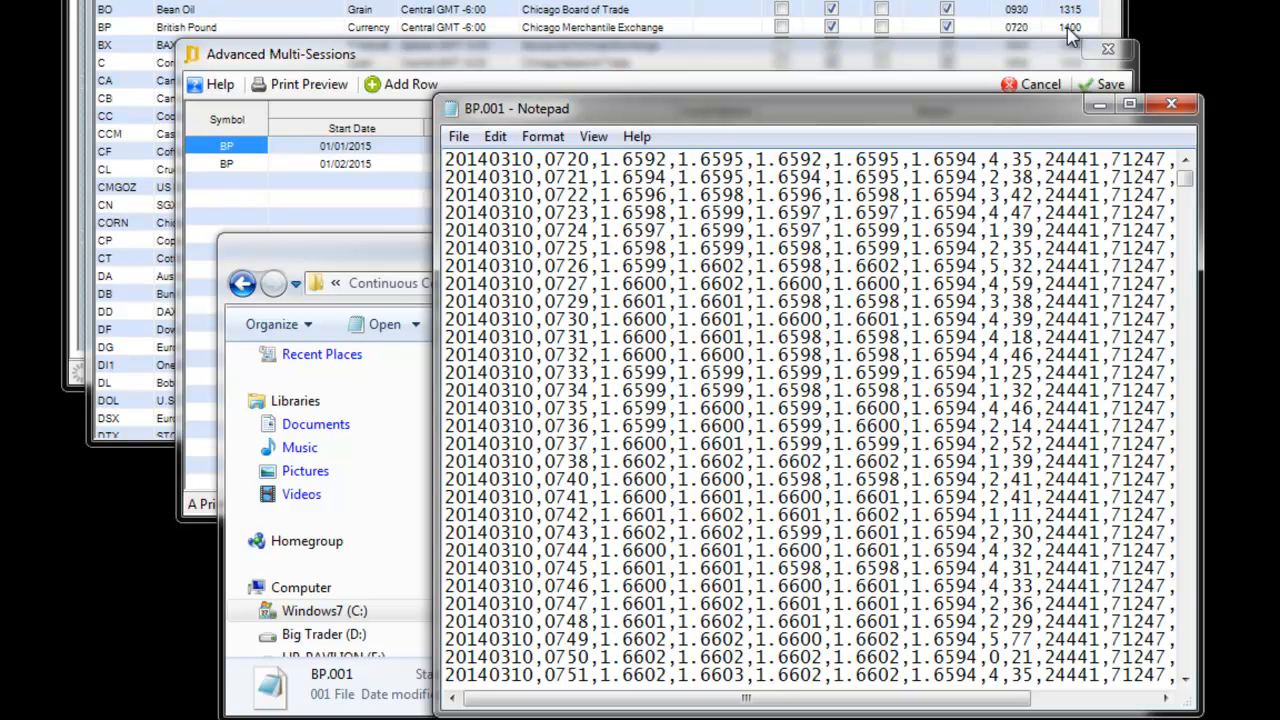
Go through the 10 March 2014 one-minute bars in BP.001 up to the changeover to 11 March.
{"action": "scroll", "coordinate": [818, 250], "scroll_direction": "down", "scroll_amount": 2}
{"action": "scroll", "coordinate": [818, 250], "scroll_direction": "down", "scroll_amount": 19}
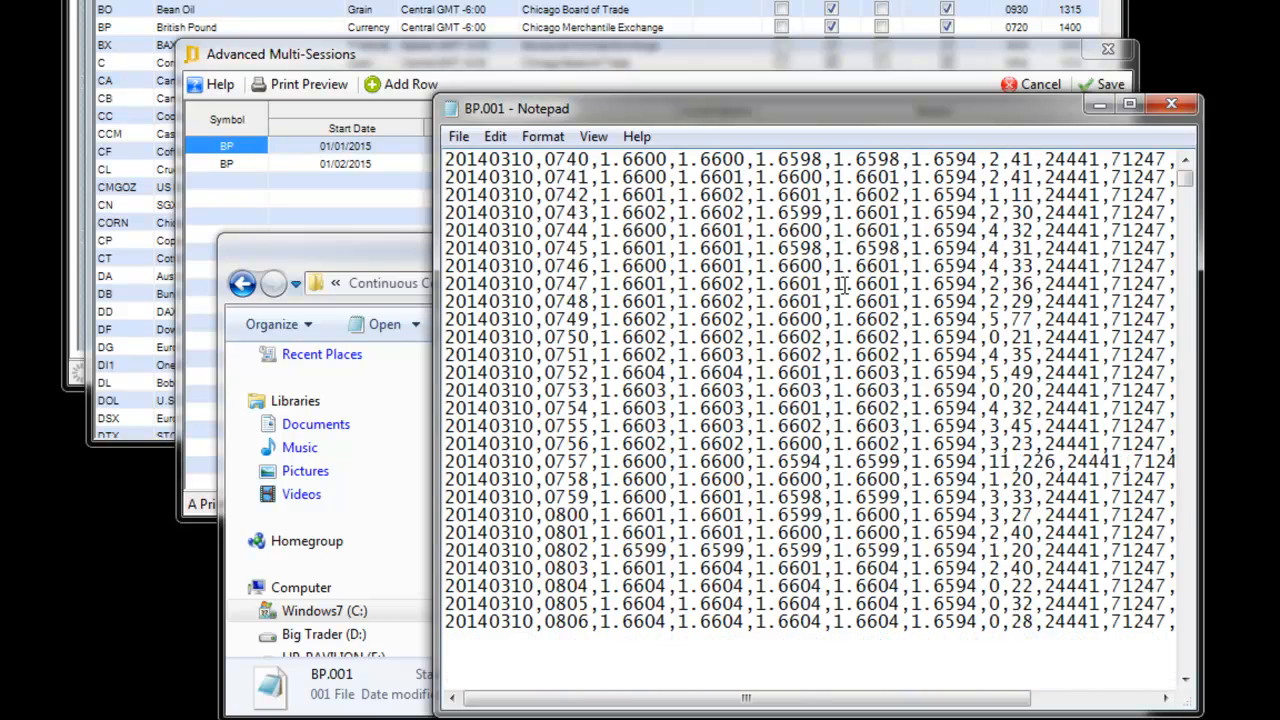
{"action": "scroll", "coordinate": [638, 331], "scroll_direction": "down", "scroll_amount": 6}
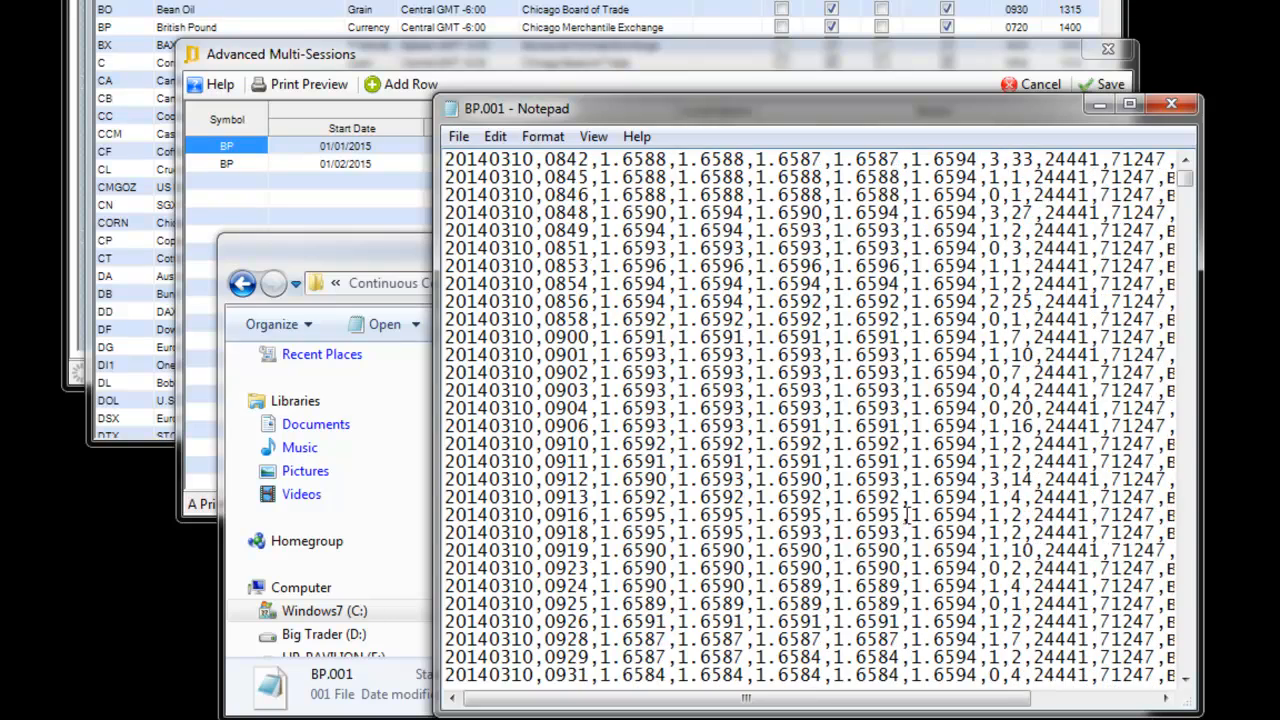
{"action": "left_click", "coordinate": [1193, 631]}
{"action": "left_click", "coordinate": [1193, 631]}
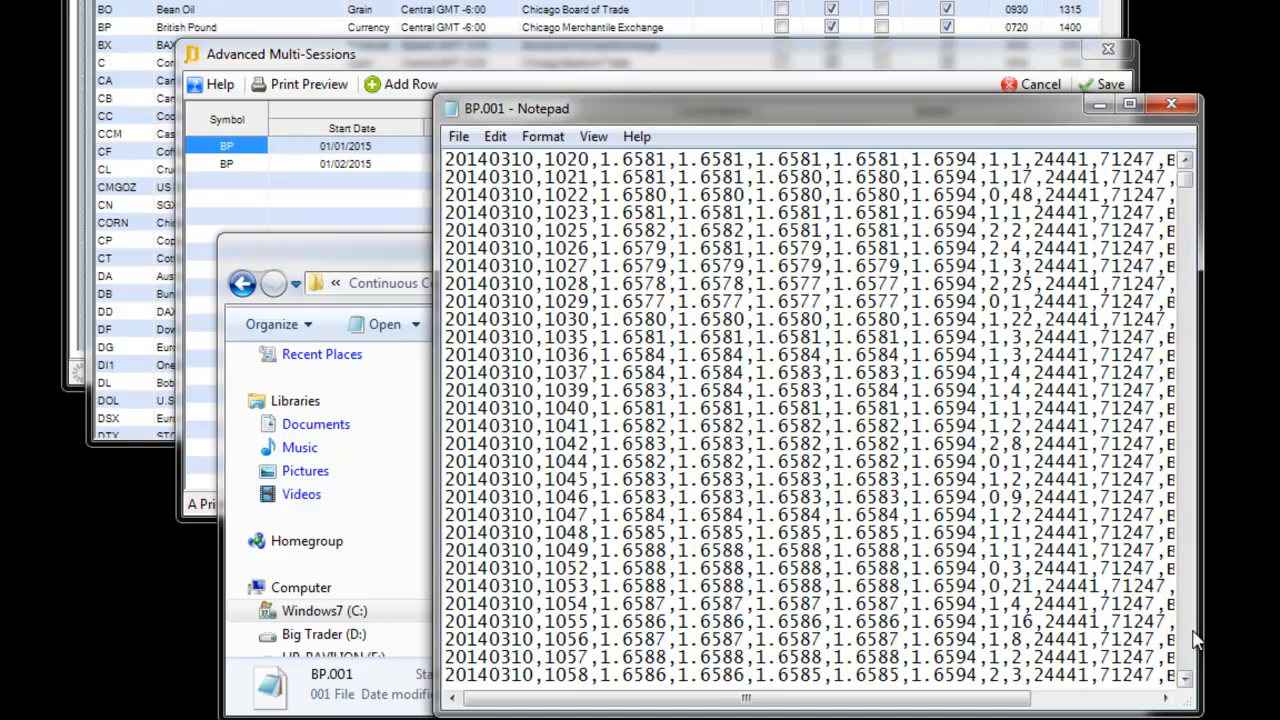
{"action": "left_click", "coordinate": [1193, 631]}
{"action": "left_click", "coordinate": [1193, 631]}
{"action": "left_click", "coordinate": [1193, 631]}
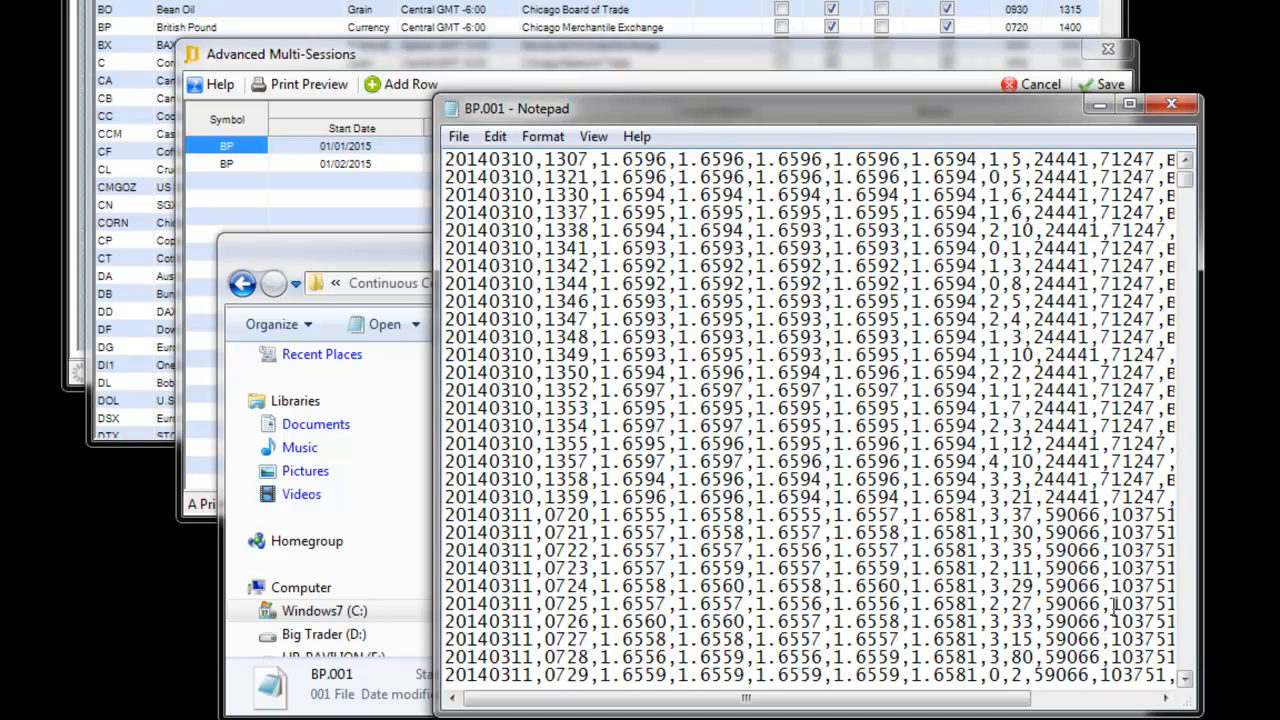
Highlight the last bar of 10 March 2014 and the first bar of 11 March to compare their times.
{"action": "left_click_drag", "start_coordinate": [543, 499], "coordinate": [645, 515]}
{"action": "left_click_drag", "start_coordinate": [808, 534], "coordinate": [801, 533]}
{"action": "left_click_drag", "start_coordinate": [541, 497], "coordinate": [738, 522]}
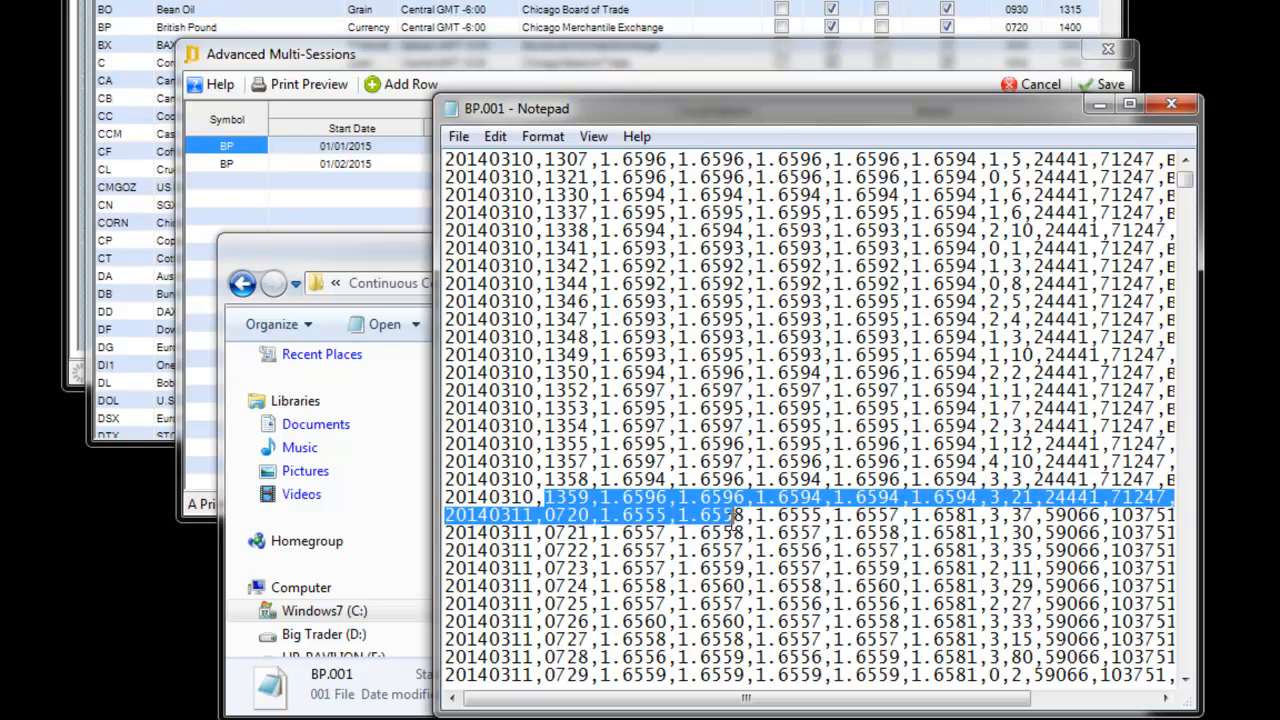
{"action": "left_click", "coordinate": [1019, 521]}
Advance to the 11 to 12 March 2014 changeover in BP.001 and highlight the first bar of 12 March.
{"action": "scroll", "coordinate": [757, 556], "scroll_direction": "down", "scroll_amount": 7}
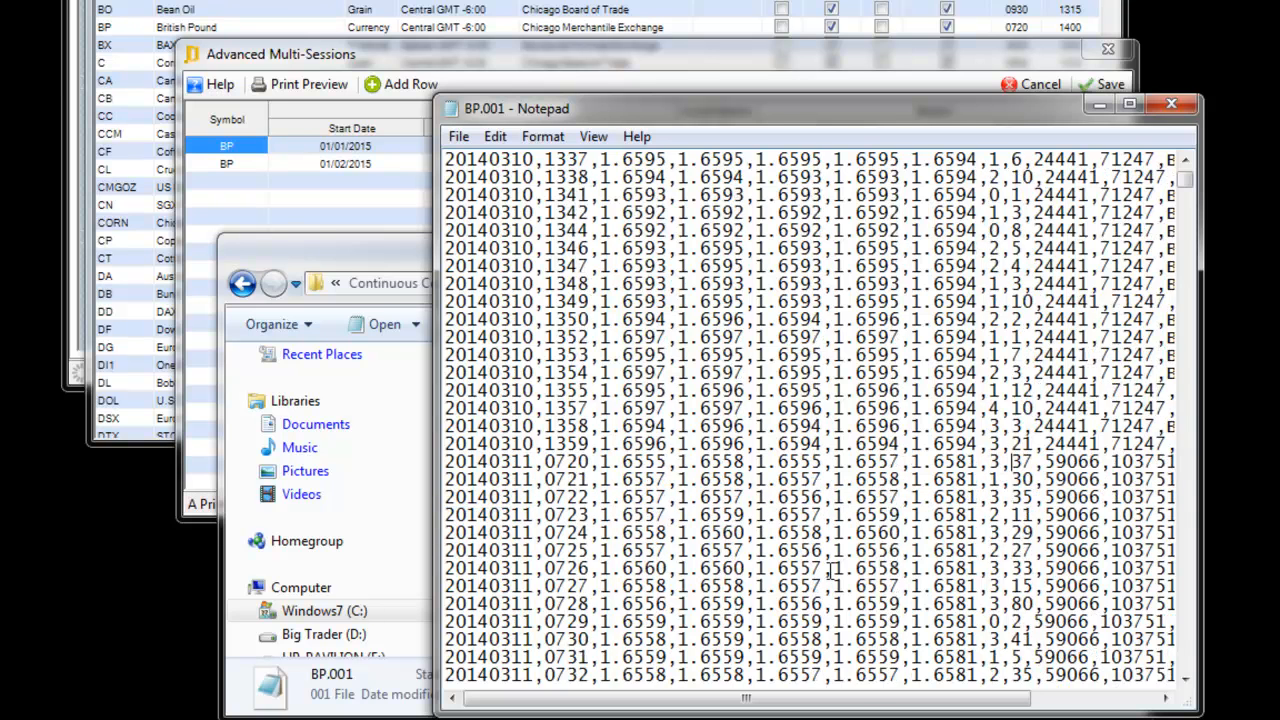
{"action": "left_click", "coordinate": [1188, 655]}
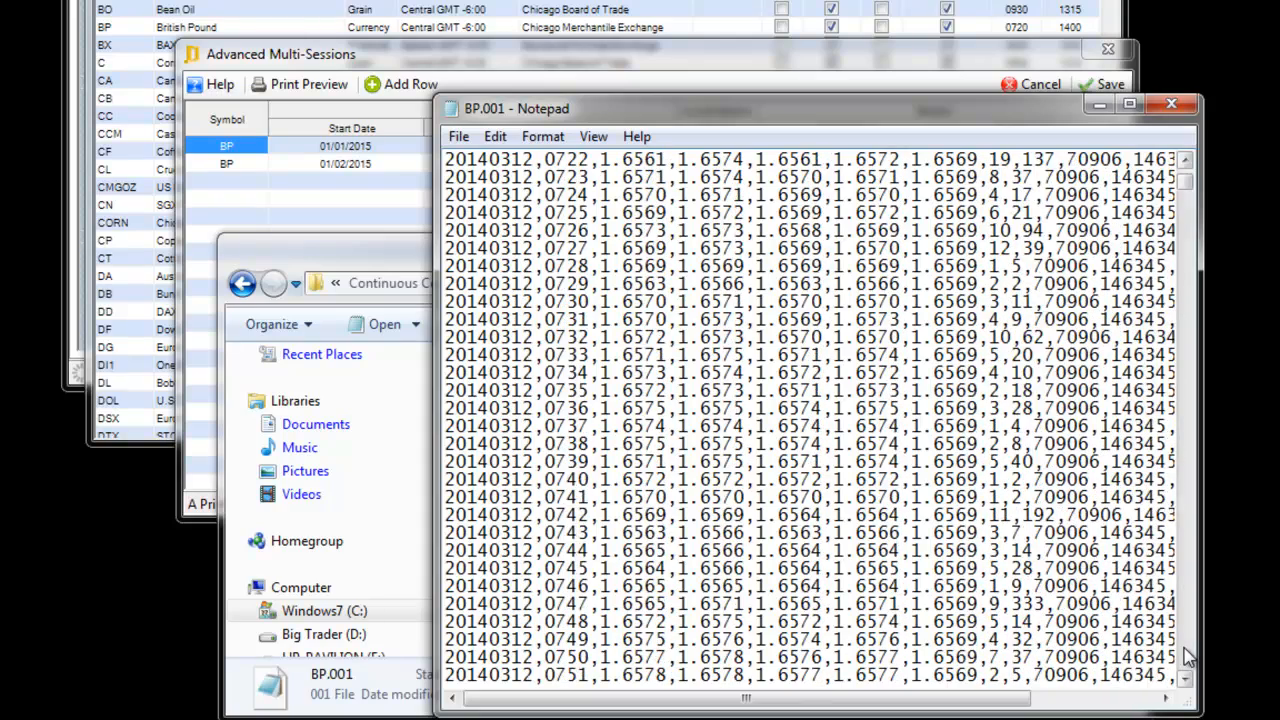
{"action": "scroll", "coordinate": [733, 480], "scroll_direction": "down", "scroll_amount": 7}
{"action": "scroll", "coordinate": [733, 480], "scroll_direction": "down", "scroll_amount": 2}
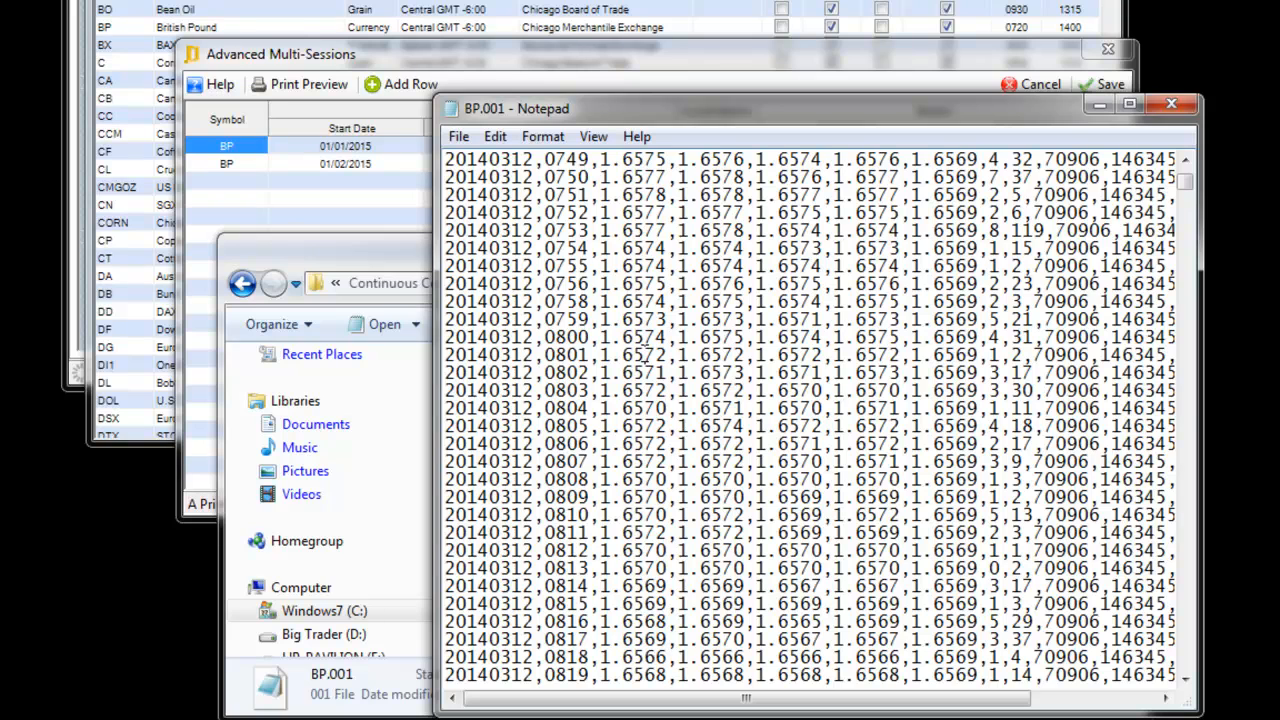
{"action": "scroll", "coordinate": [645, 347], "scroll_direction": "up", "scroll_amount": 14}
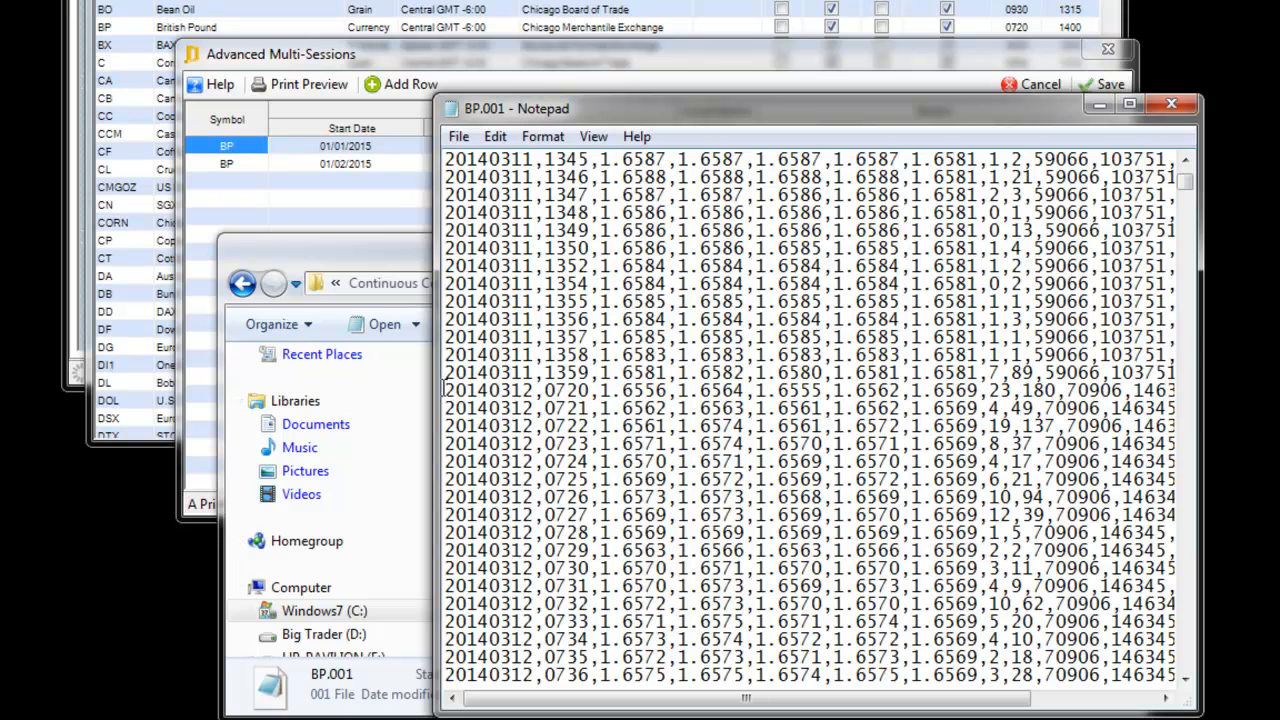
{"action": "left_click_drag", "start_coordinate": [447, 392], "coordinate": [446, 409]}
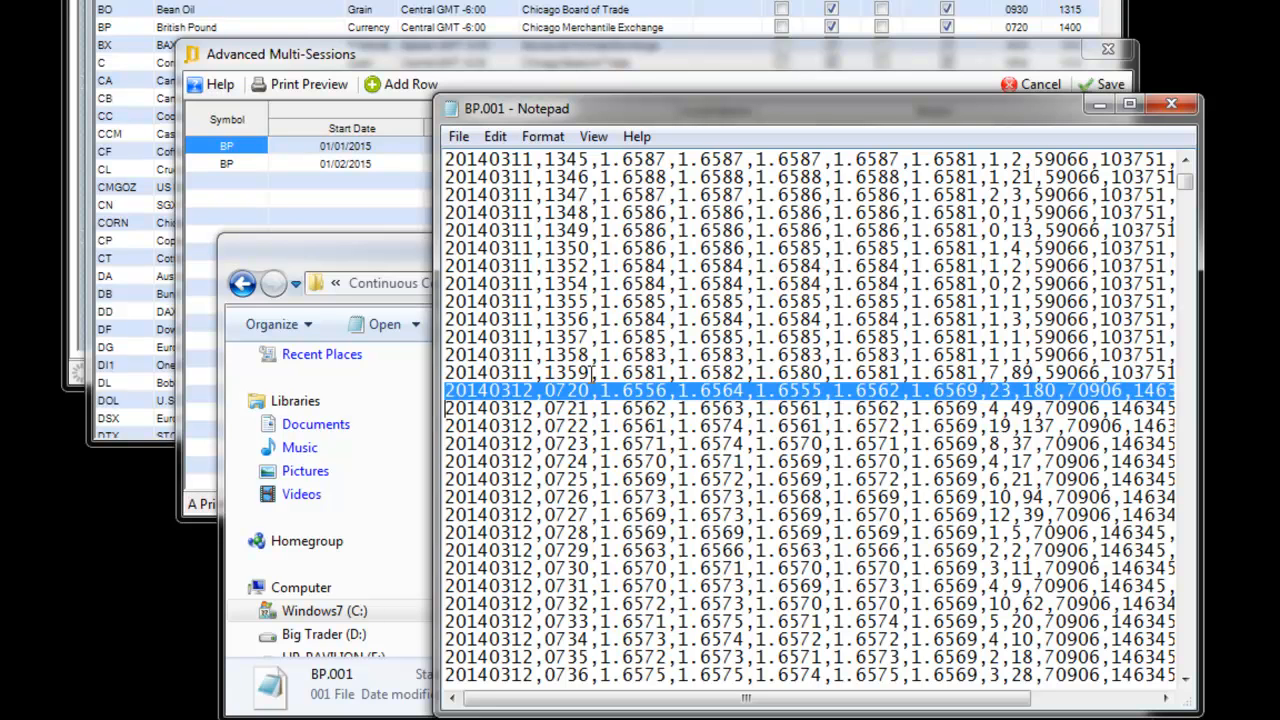
{"action": "left_click", "coordinate": [591, 408]}
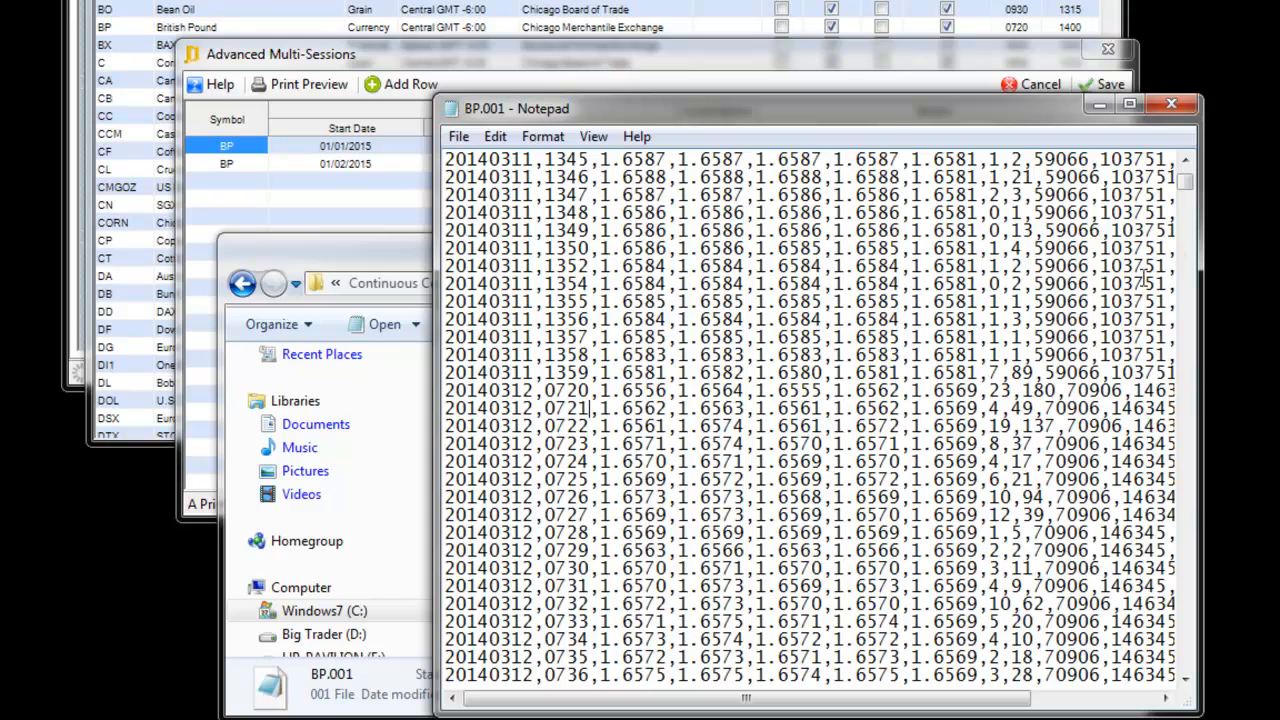
Advance to the end of December 2014 in BP.001 and compare the bar times around the 01/01/2015 changeover with the session table.
{"action": "left_click_drag", "start_coordinate": [1186, 190], "coordinate": [1185, 619]}
{"action": "scroll", "coordinate": [912, 551], "scroll_direction": "down", "scroll_amount": 12}
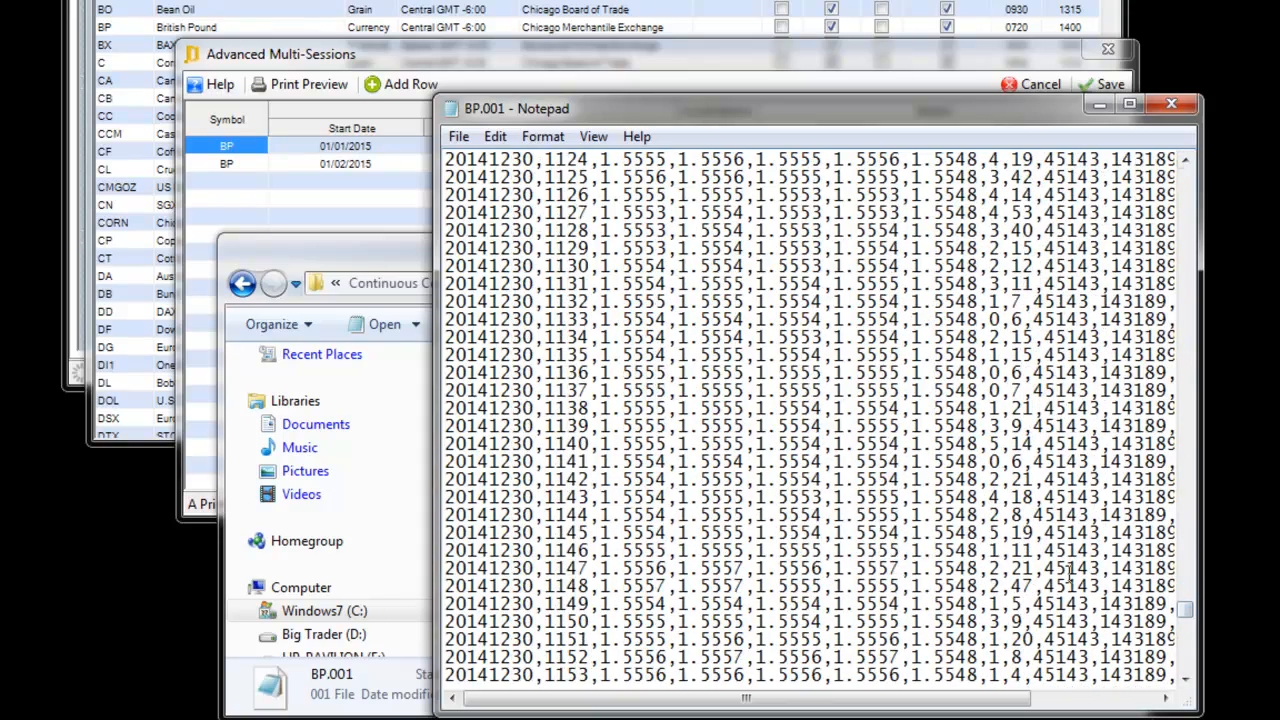
{"action": "left_click", "coordinate": [1188, 650]}
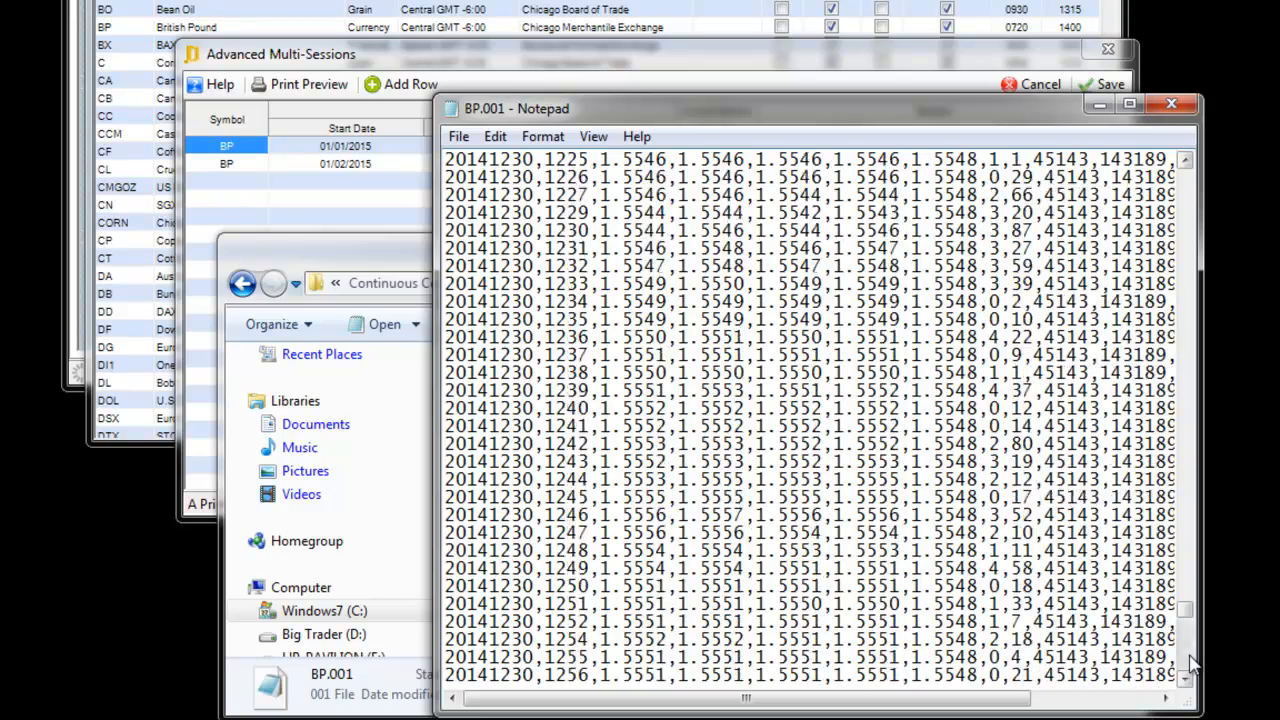
{"action": "left_click", "coordinate": [1189, 654]}
{"action": "left_click", "coordinate": [1189, 655]}
{"action": "left_click", "coordinate": [1189, 655]}
{"action": "left_click", "coordinate": [1189, 655]}
{"action": "left_click", "coordinate": [1189, 655]}
{"action": "left_click", "coordinate": [1190, 656]}
{"action": "left_click", "coordinate": [1190, 656]}
{"action": "scroll", "coordinate": [814, 486], "scroll_direction": "down", "scroll_amount": 20}
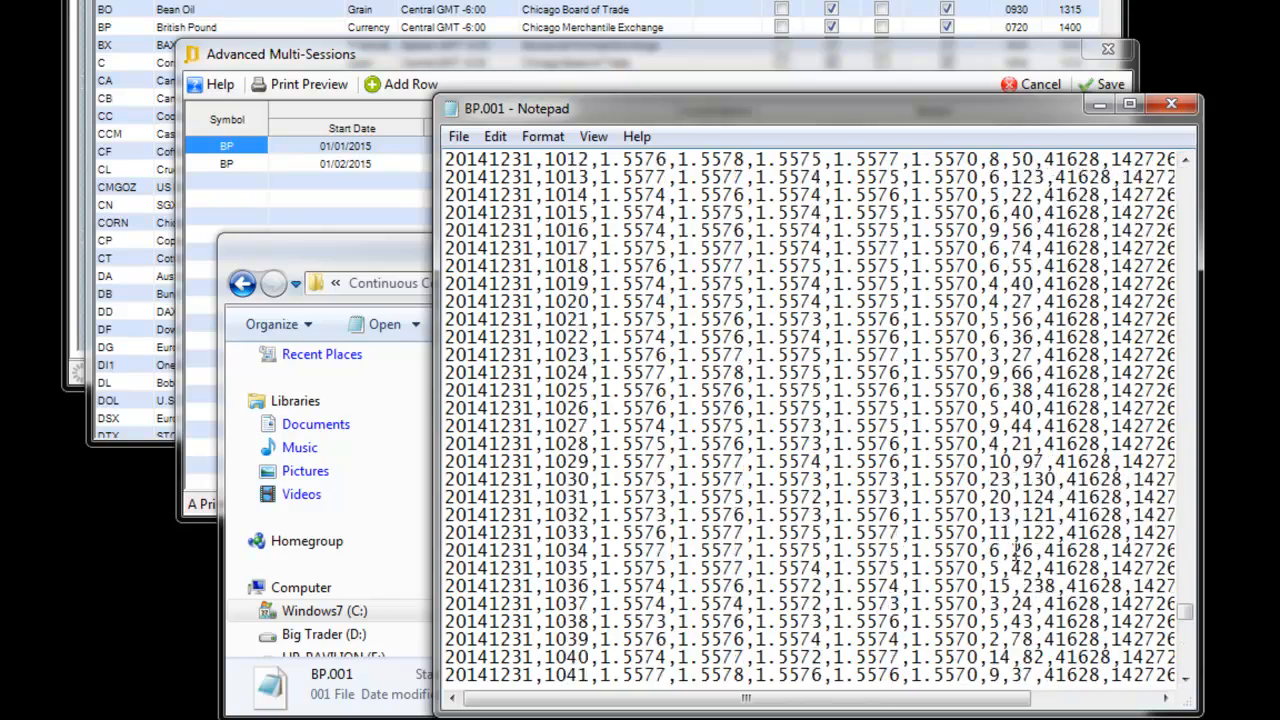
{"action": "scroll", "coordinate": [613, 444], "scroll_direction": "down", "scroll_amount": 20}
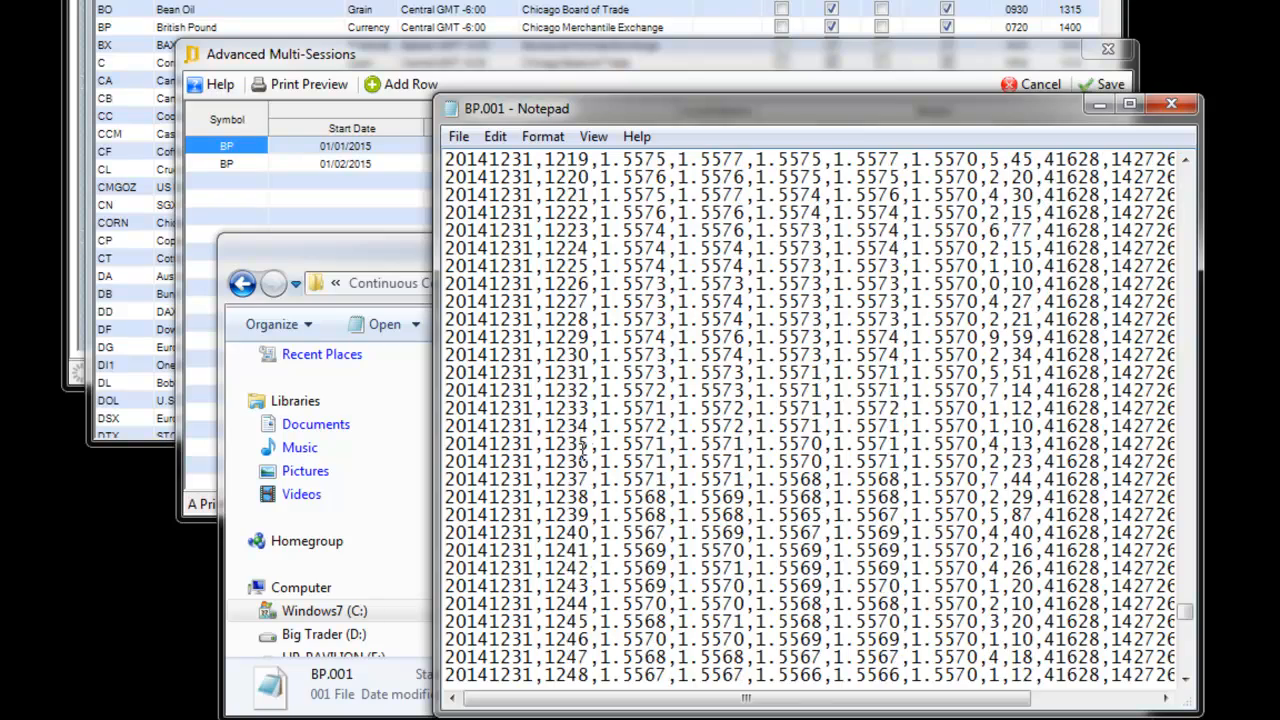
{"action": "scroll", "coordinate": [584, 448], "scroll_direction": "down", "scroll_amount": 20}
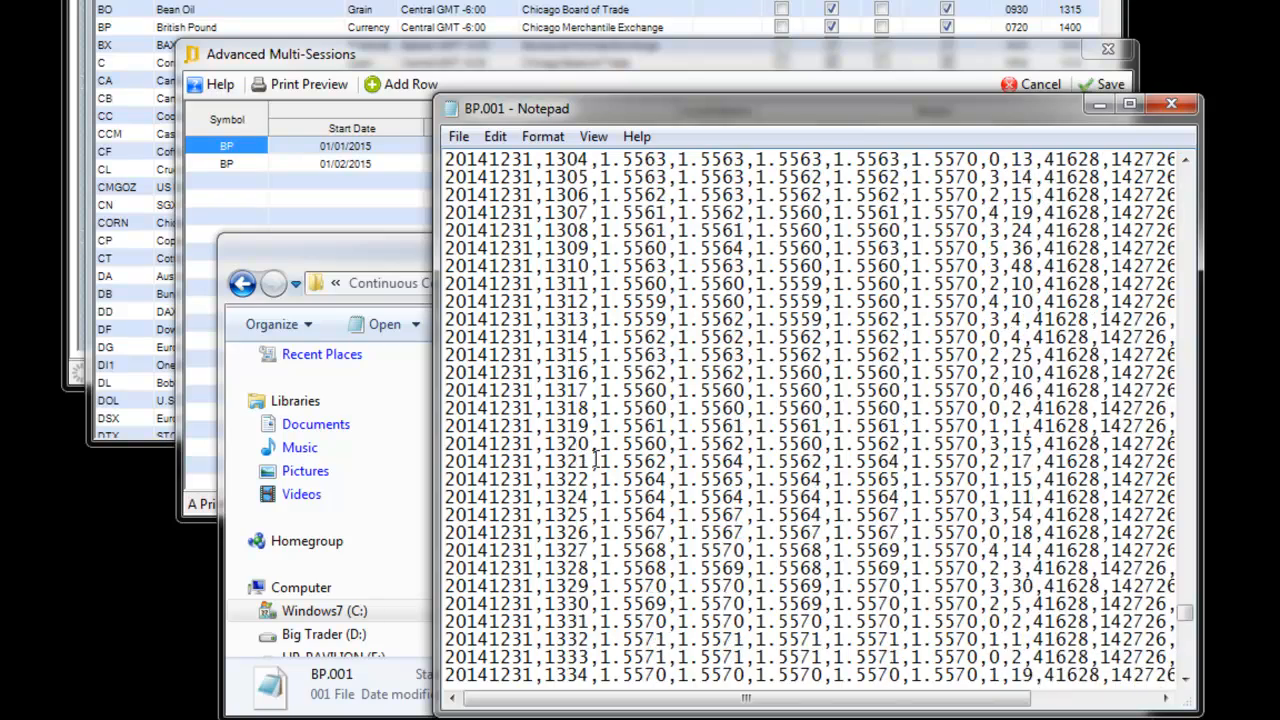
{"action": "scroll", "coordinate": [598, 460], "scroll_direction": "down", "scroll_amount": 11}
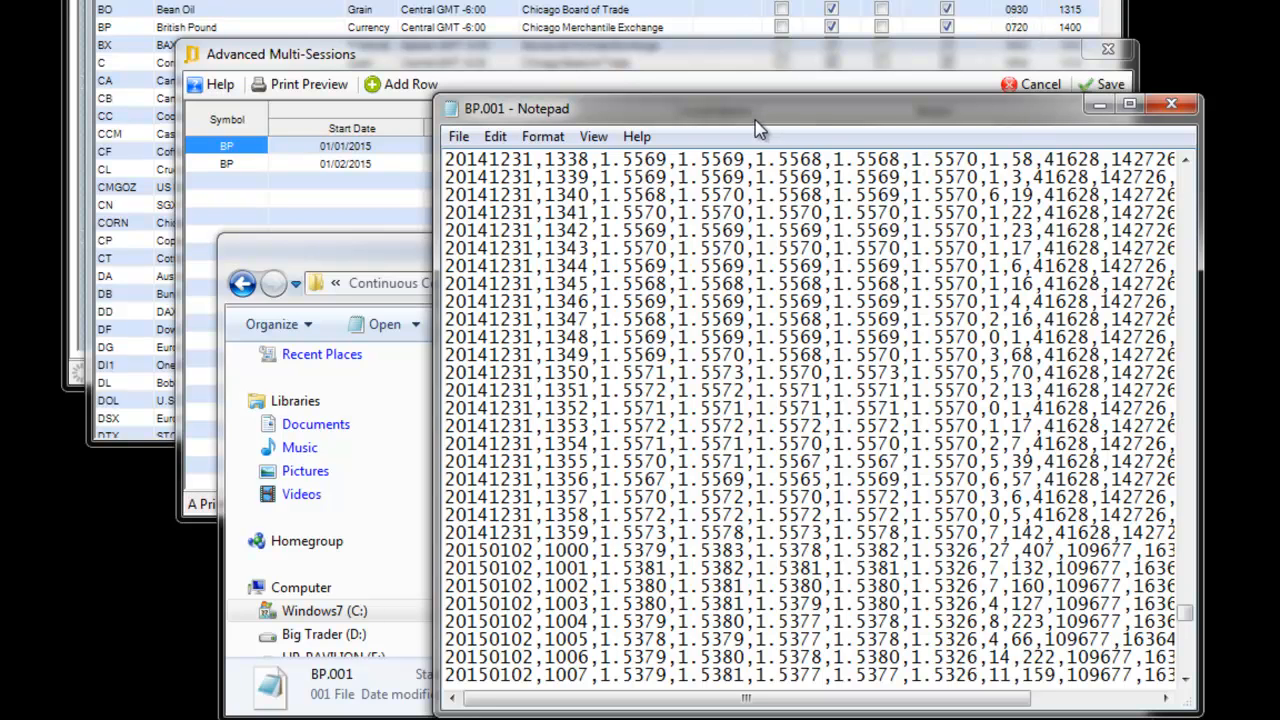
{"action": "left_click_drag", "start_coordinate": [760, 121], "coordinate": [1279, 165]}
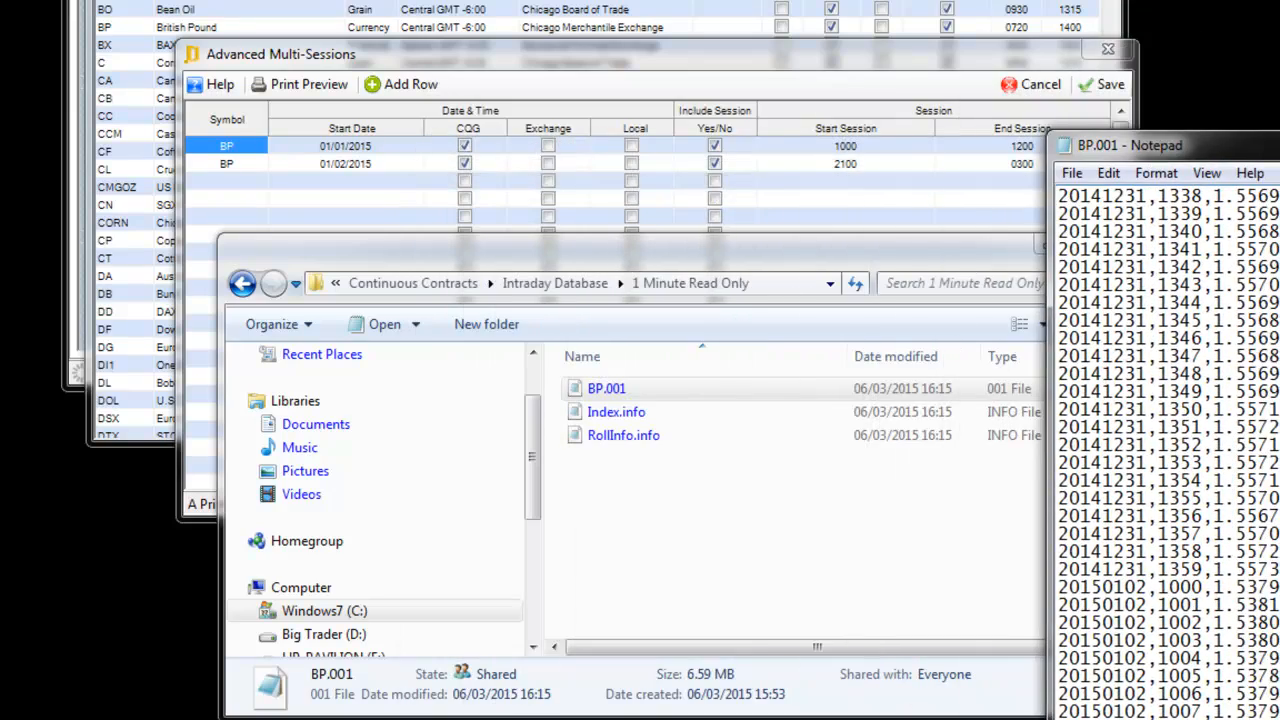
Place BP.001 beside the multi-session table and follow the 2 January 2015 bars, highlighting the changeover to 5 January.
{"action": "left_click_drag", "start_coordinate": [994, 57], "coordinate": [933, 0]}
{"action": "left_click", "coordinate": [1252, 150]}
{"action": "left_click_drag", "start_coordinate": [1252, 153], "coordinate": [713, 128]}
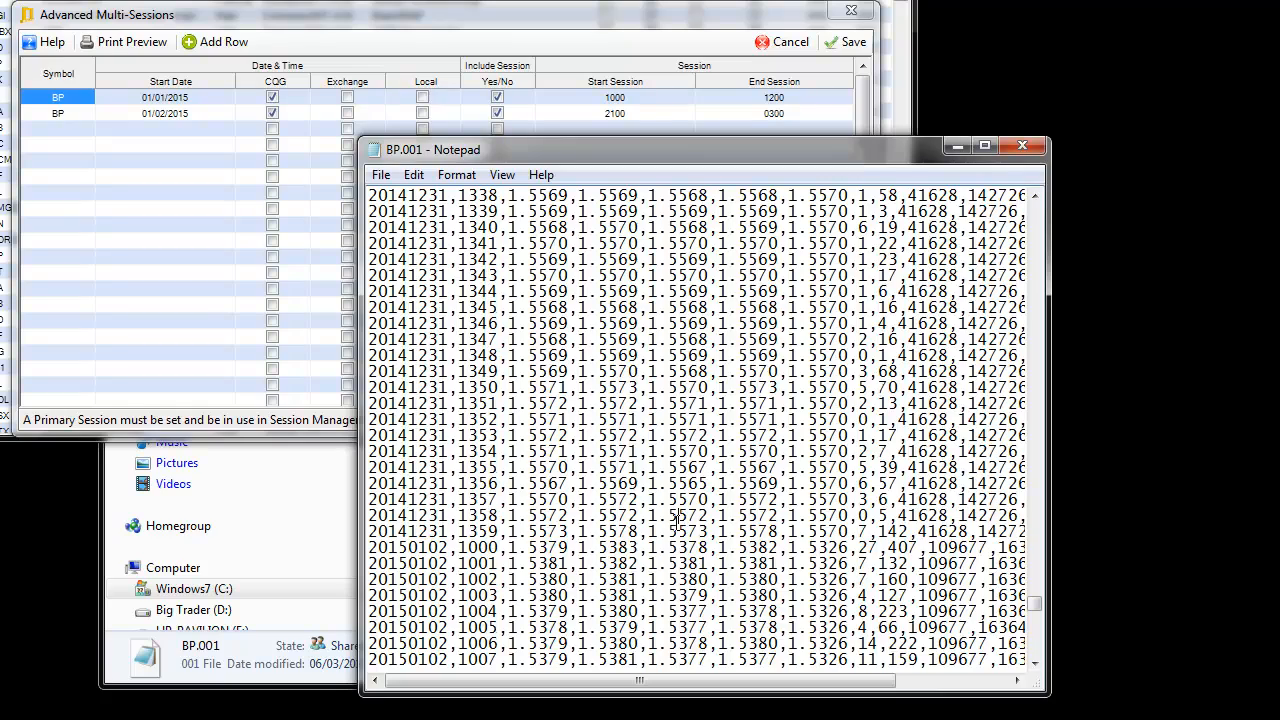
{"action": "scroll", "coordinate": [684, 512], "scroll_direction": "down", "scroll_amount": 10}
{"action": "scroll", "coordinate": [503, 531], "scroll_direction": "down", "scroll_amount": 10}
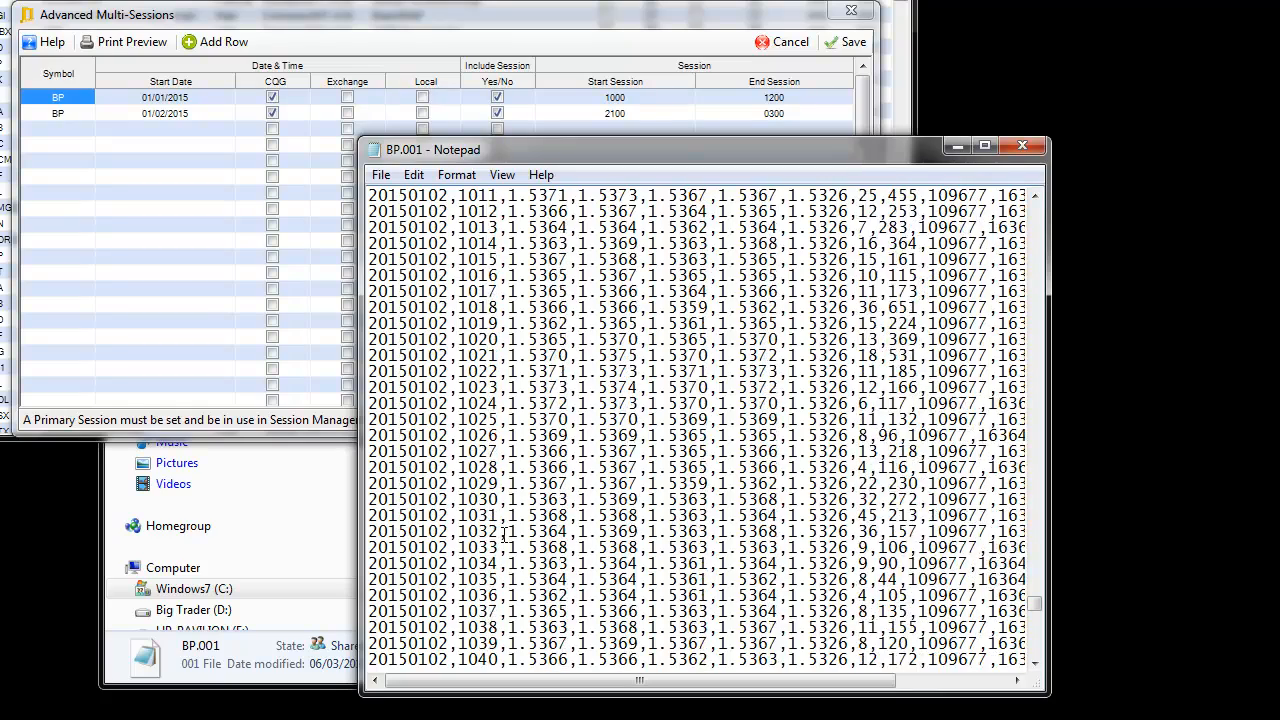
{"action": "scroll", "coordinate": [503, 531], "scroll_direction": "down", "scroll_amount": 12}
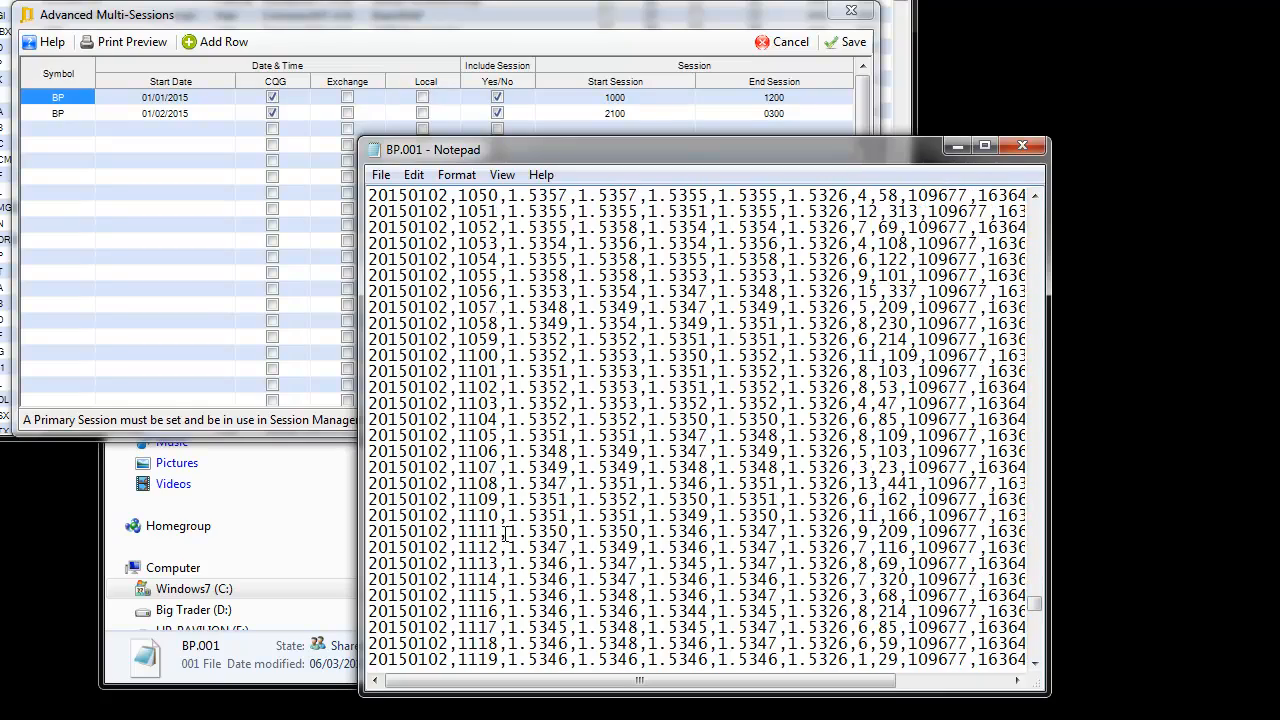
{"action": "scroll", "coordinate": [507, 531], "scroll_direction": "down", "scroll_amount": 10}
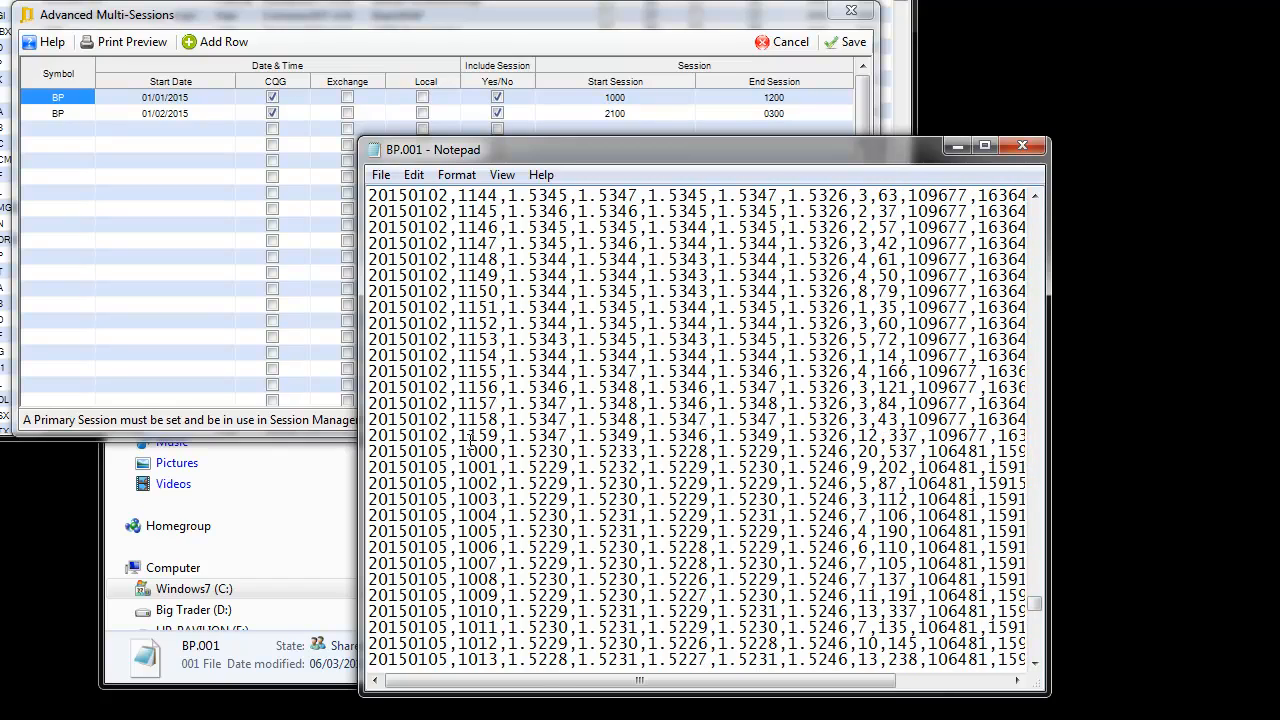
{"action": "left_click_drag", "start_coordinate": [462, 441], "coordinate": [499, 437]}
{"action": "left_click", "coordinate": [500, 452]}
Go to the final March 2015 bars in BP.001 and trace back to 4 March, highlighting the break between the two overnight sessions.
{"action": "scroll", "coordinate": [500, 452], "scroll_direction": "down", "scroll_amount": 6}
{"action": "scroll", "coordinate": [500, 452], "scroll_direction": "down", "scroll_amount": 4}
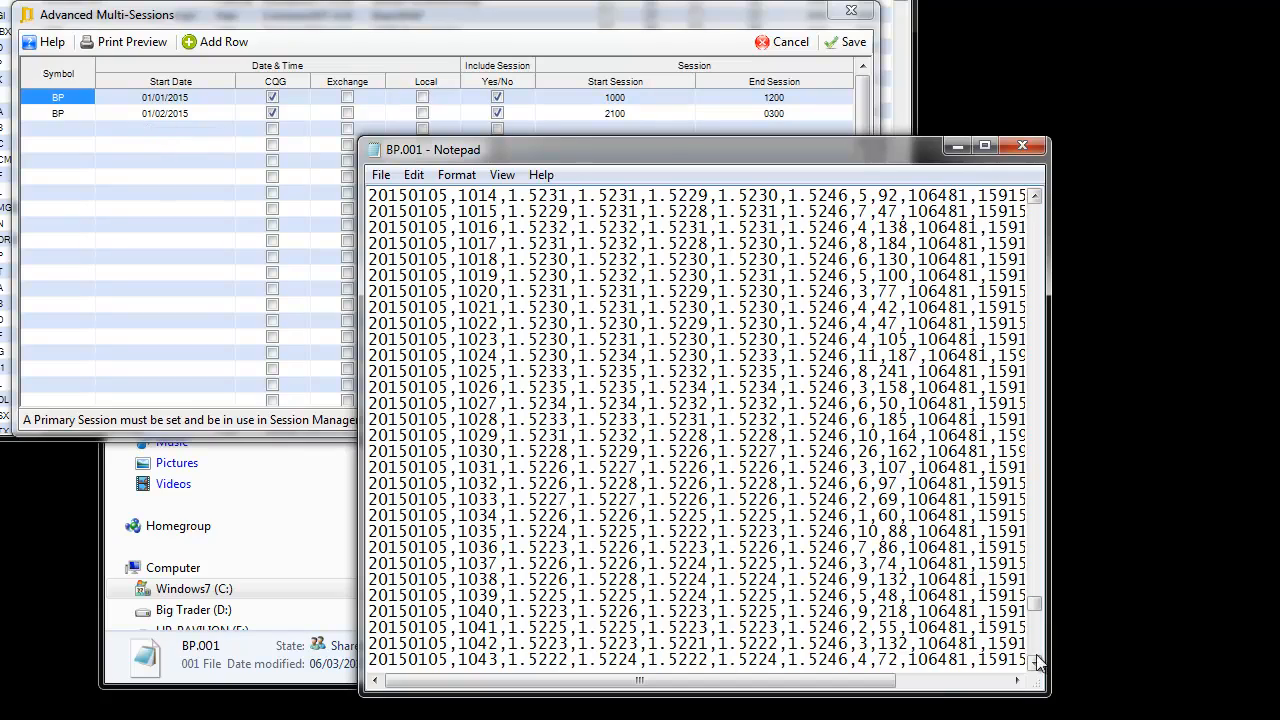
{"action": "left_click_drag", "start_coordinate": [1036, 606], "coordinate": [1036, 662]}
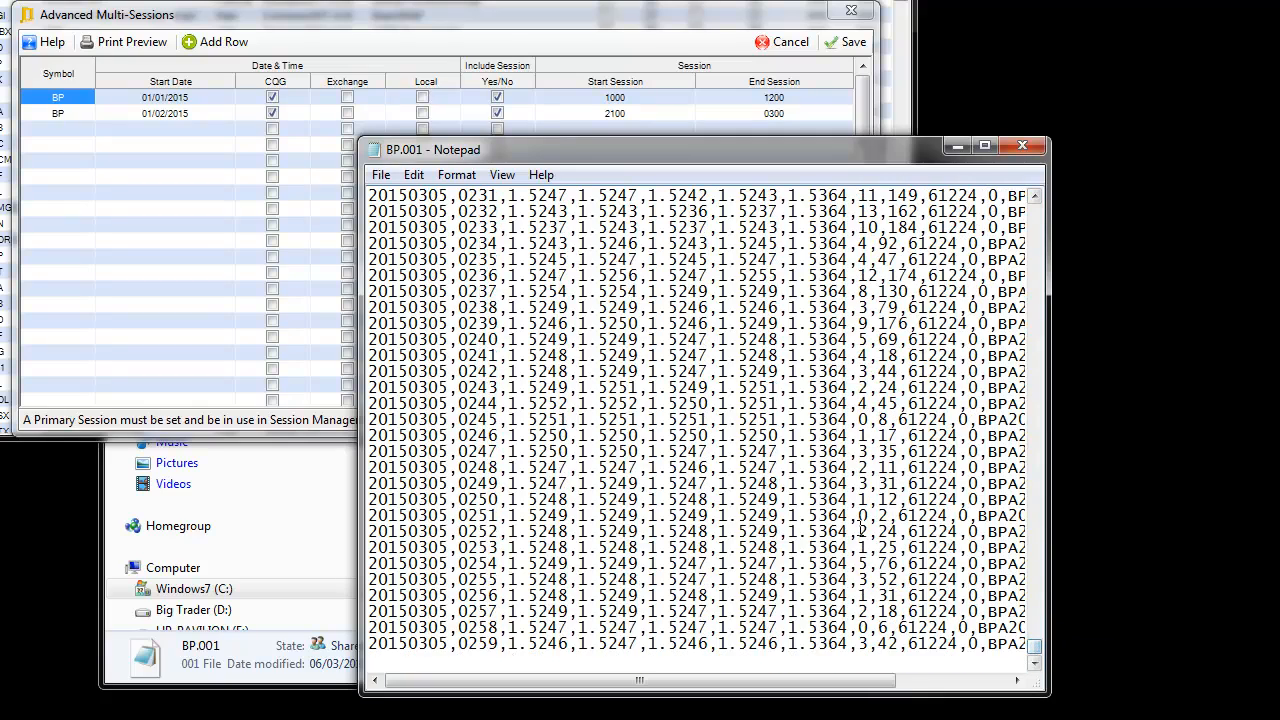
{"action": "scroll", "coordinate": [880, 530], "scroll_direction": "up", "scroll_amount": 19}
{"action": "scroll", "coordinate": [552, 485], "scroll_direction": "up", "scroll_amount": 7}
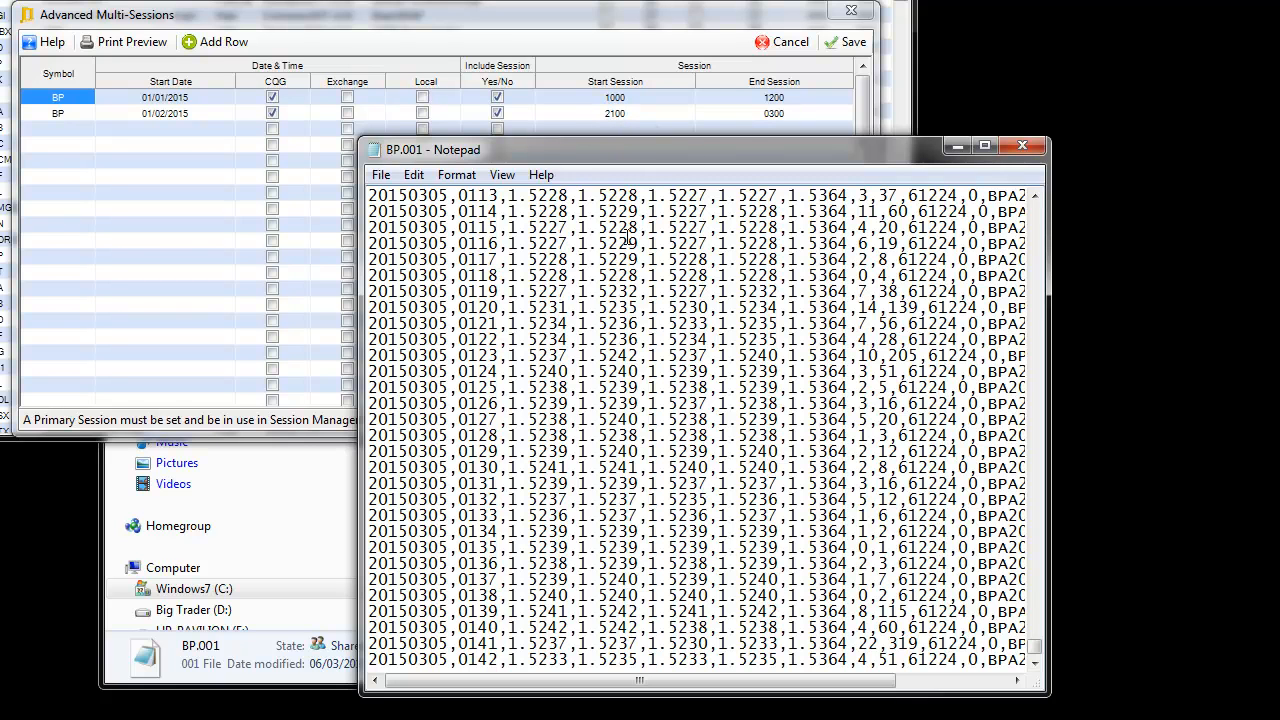
{"action": "scroll", "coordinate": [578, 295], "scroll_direction": "up", "scroll_amount": 20}
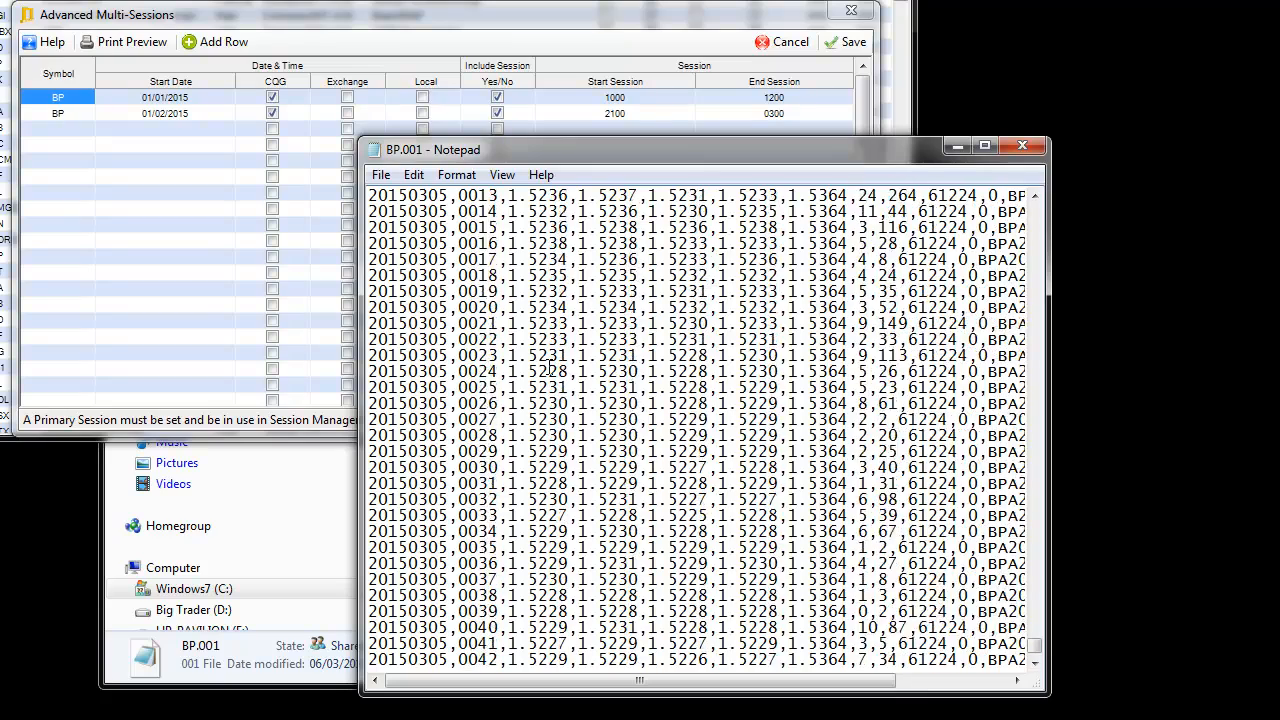
{"action": "scroll", "coordinate": [549, 368], "scroll_direction": "up", "scroll_amount": 20}
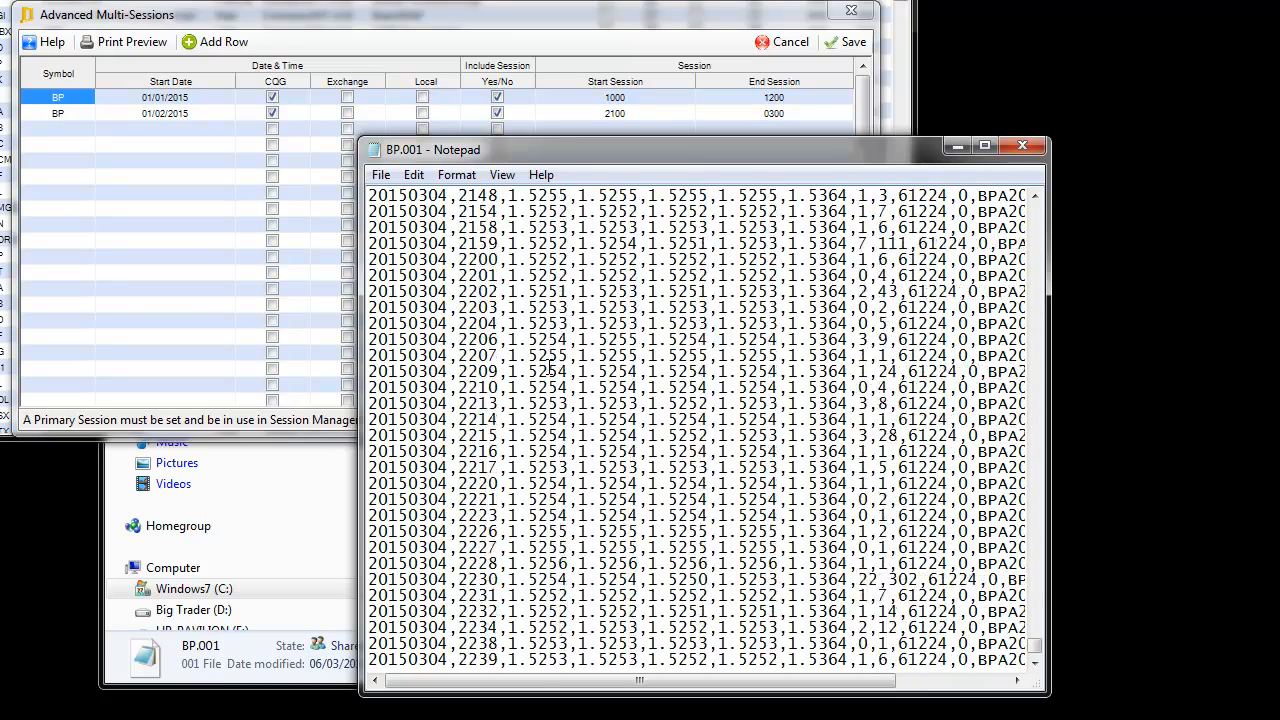
{"action": "scroll", "coordinate": [549, 368], "scroll_direction": "up", "scroll_amount": 10}
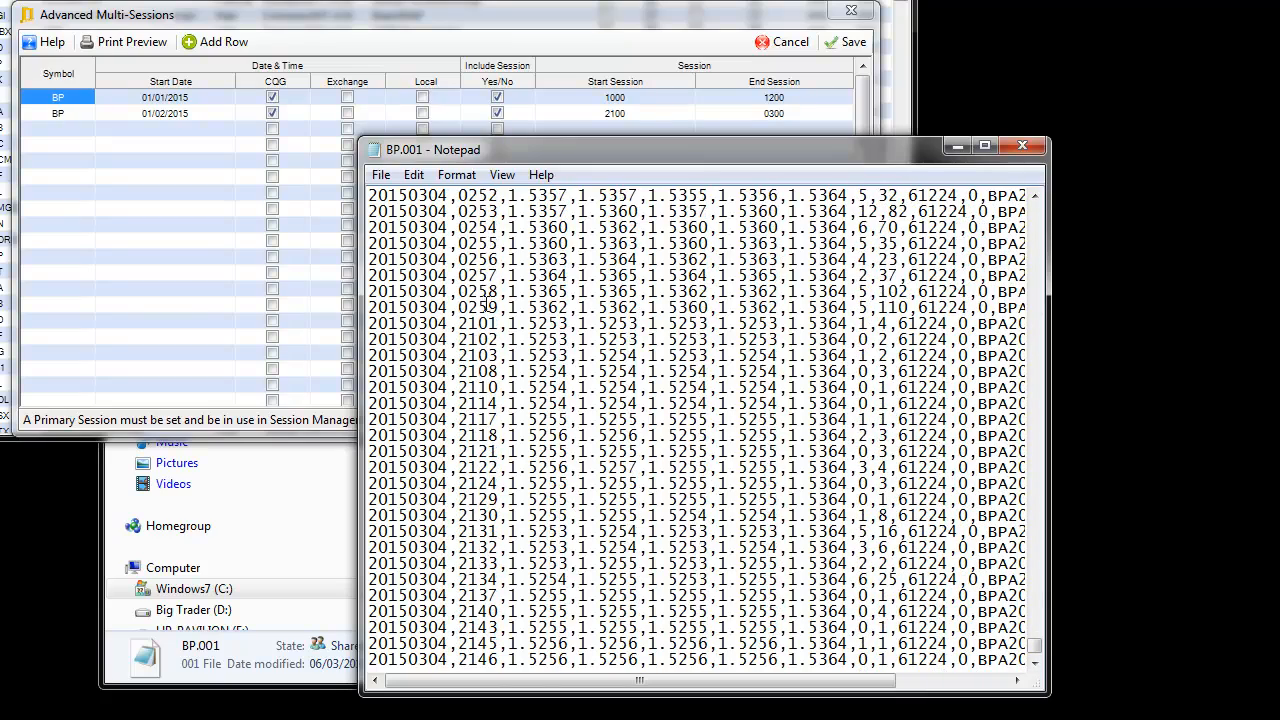
{"action": "left_click_drag", "start_coordinate": [458, 307], "coordinate": [498, 325]}
{"action": "scroll", "coordinate": [503, 370], "scroll_direction": "down", "scroll_amount": 2}
{"action": "scroll", "coordinate": [503, 370], "scroll_direction": "up", "scroll_amount": 2}
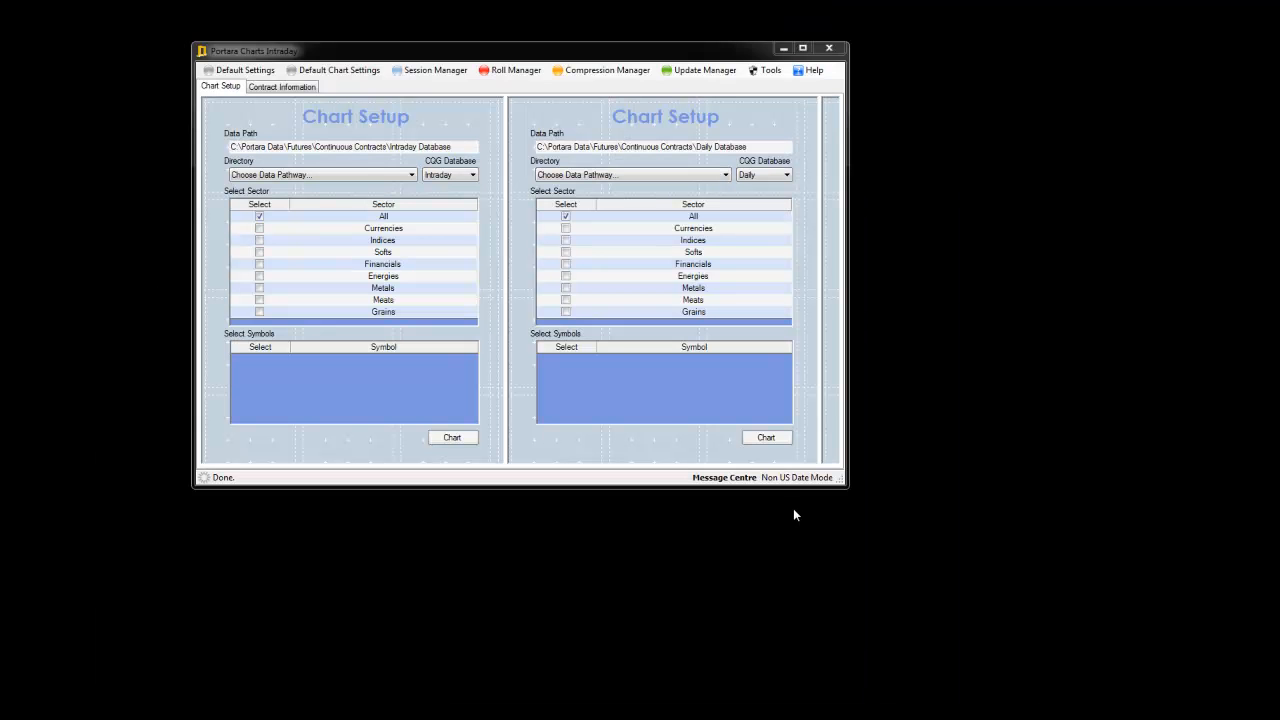
Enlarge the Portara Charts window and chart the BP symbol from the 5 Minutes intraday directory.
{"action": "left_click_drag", "start_coordinate": [853, 499], "coordinate": [1155, 687]}
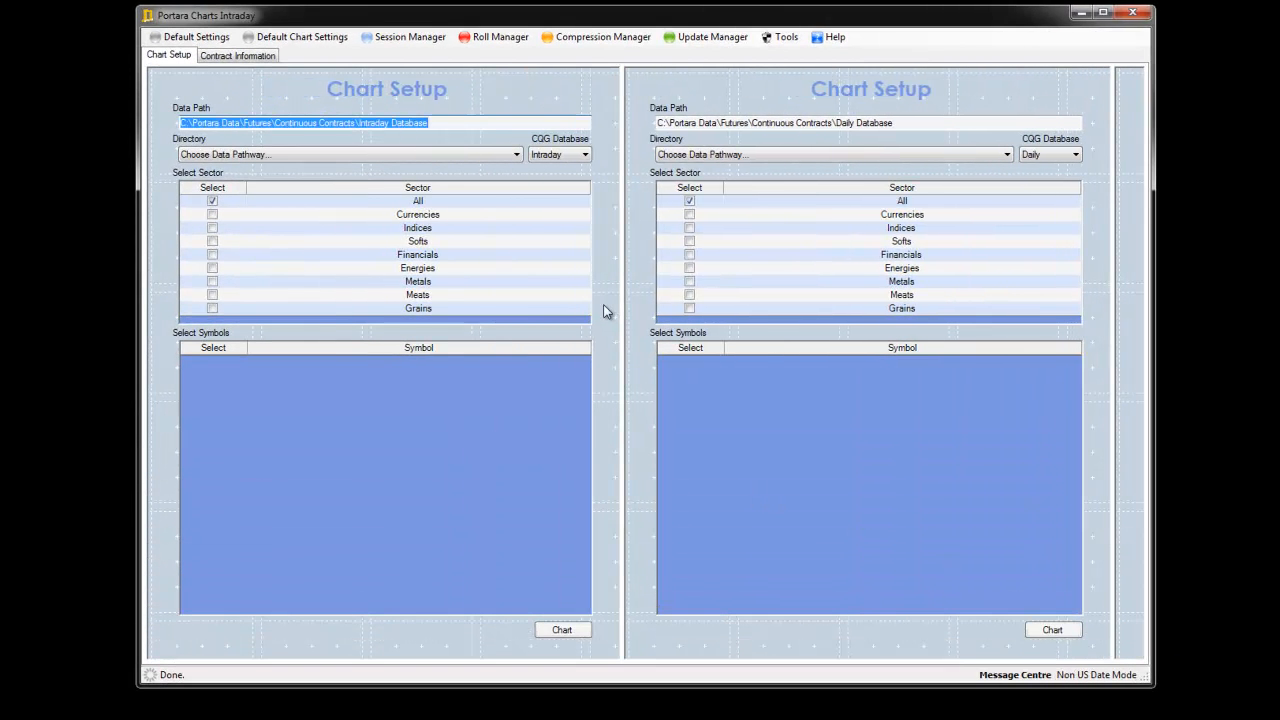
{"action": "left_click", "coordinate": [343, 158]}
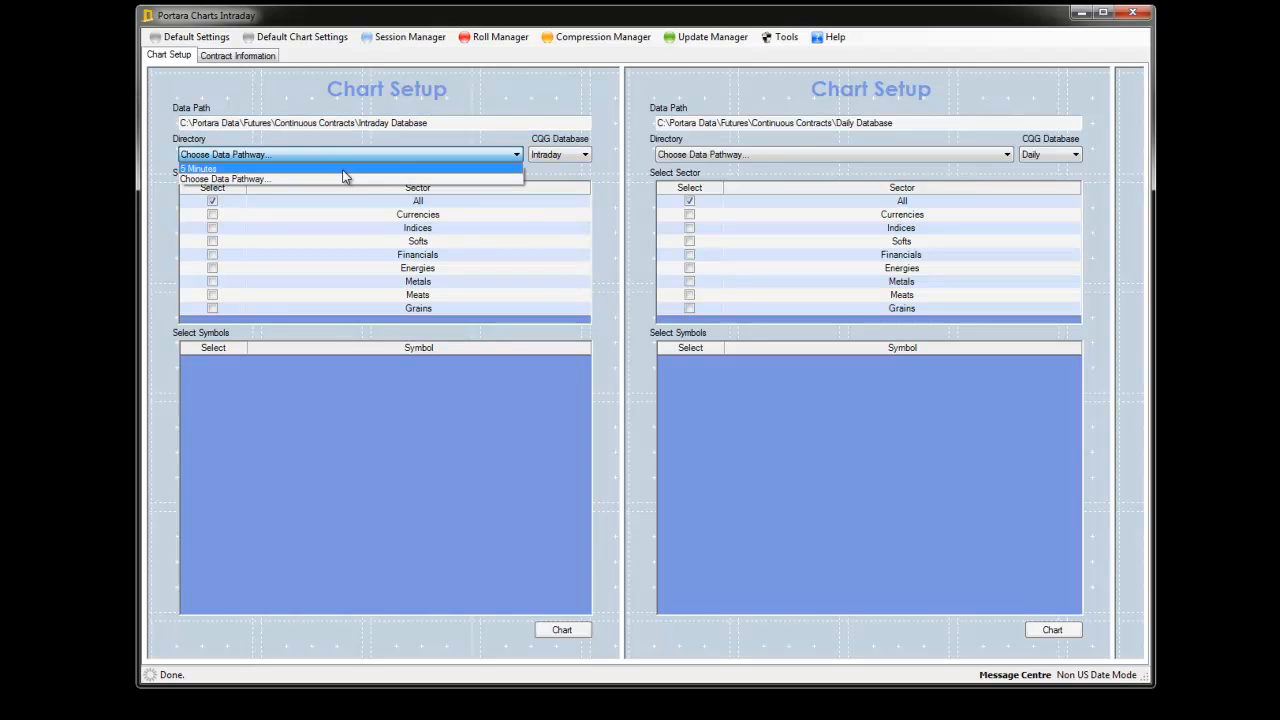
{"action": "left_click", "coordinate": [343, 169]}
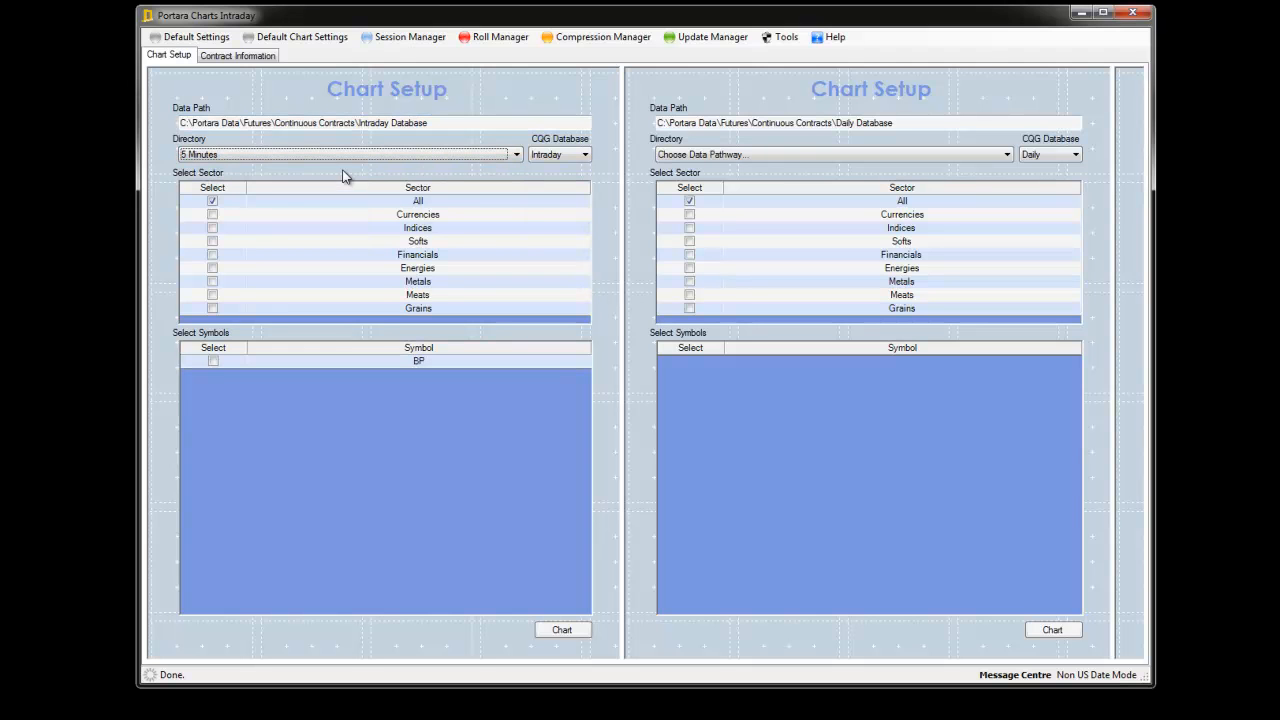
{"action": "left_click", "coordinate": [212, 362]}
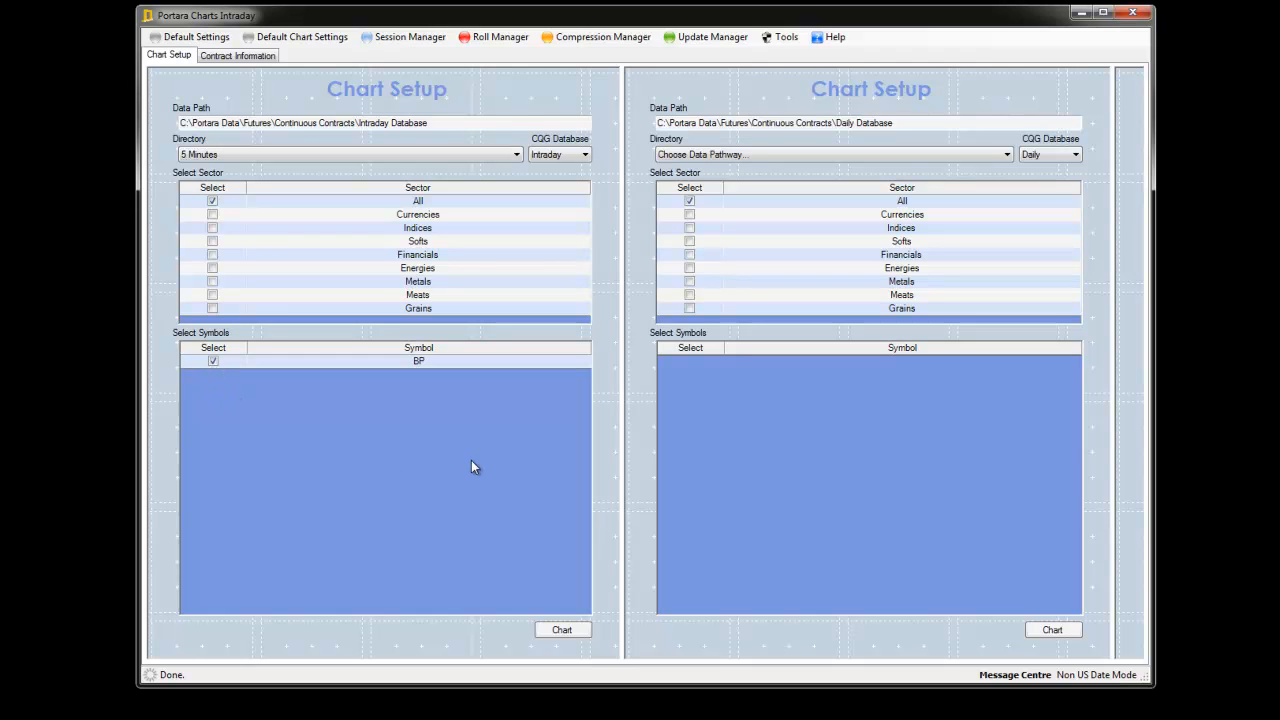
{"action": "left_click", "coordinate": [560, 631]}
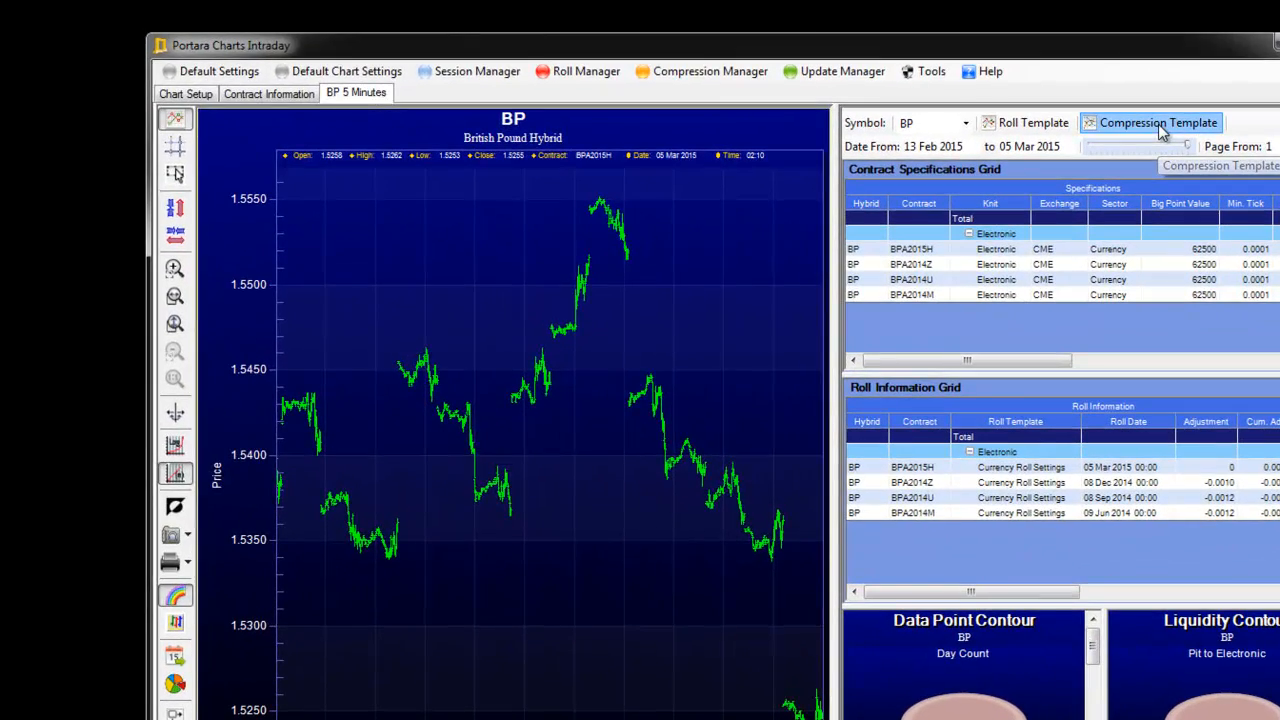
Review the BP chart's compression template, including its main session and multi-session settings, and close it.
{"action": "left_click", "coordinate": [1163, 133]}
{"action": "left_click_drag", "start_coordinate": [618, 20], "coordinate": [839, 78]}
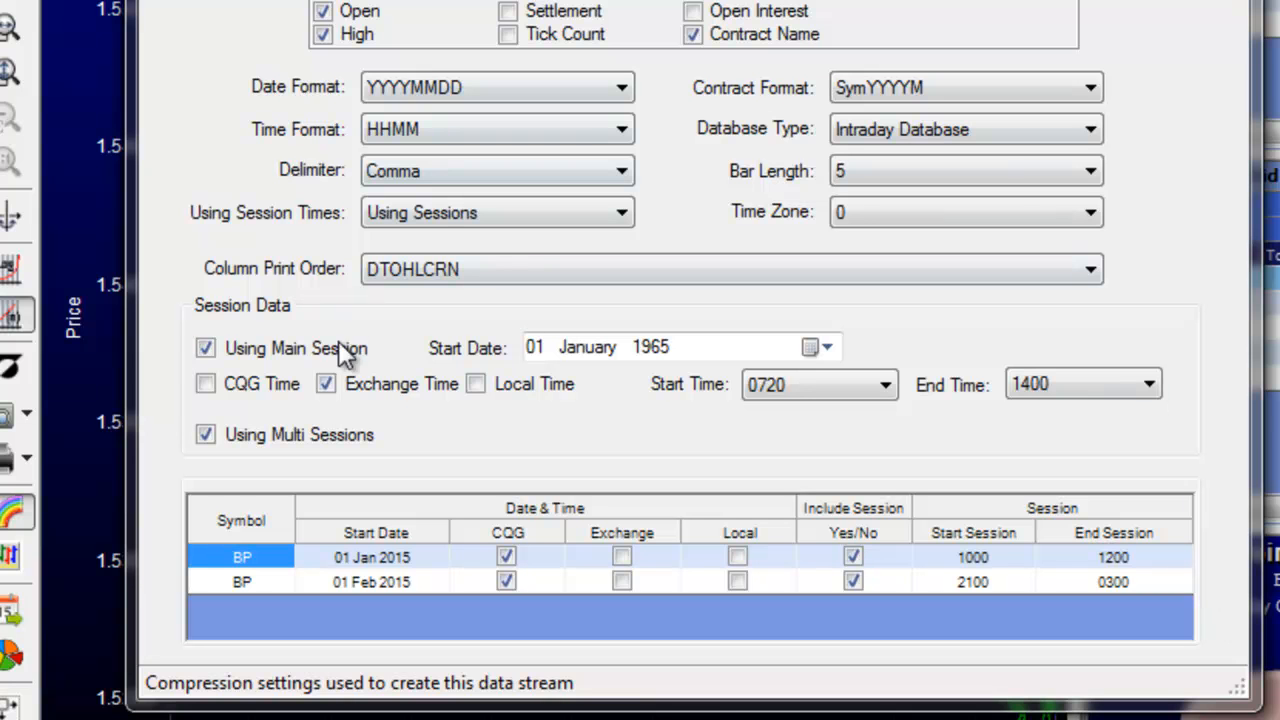
{"action": "key", "text": "Escape"}
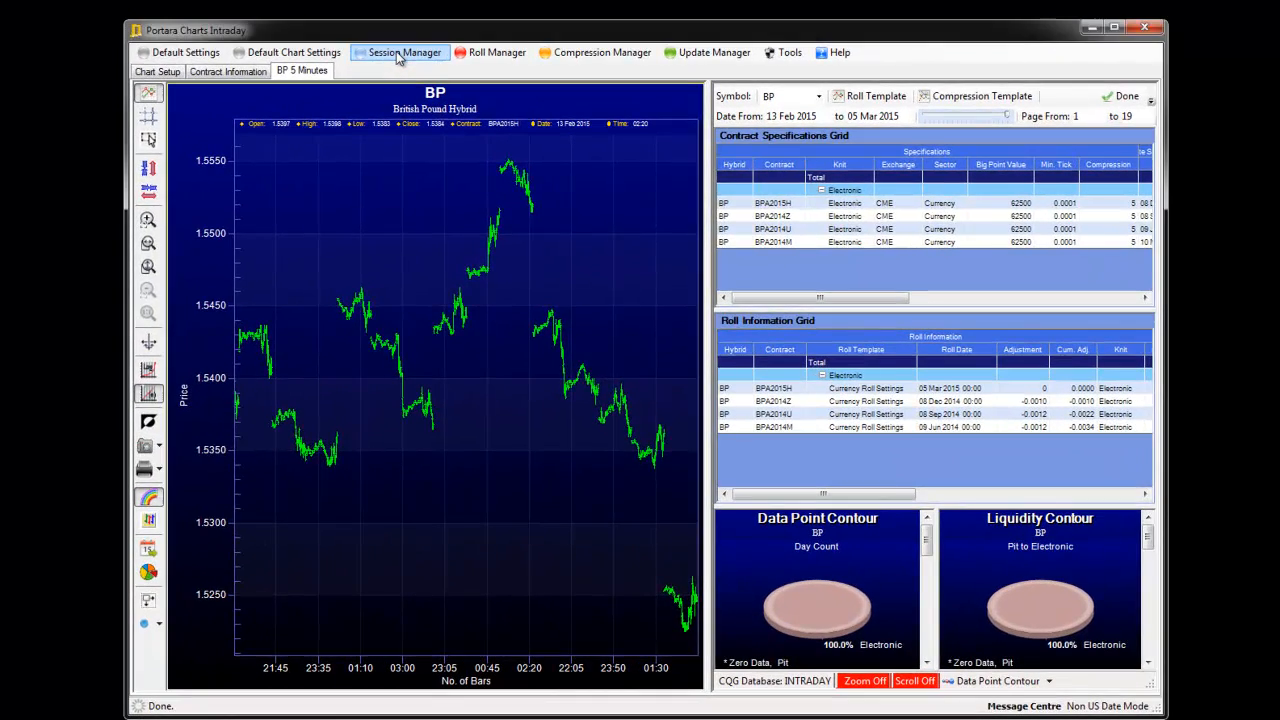
Delete the BP row starting 01/02/2015 from the Session Manager's advanced multi-sessions and discard the change.
{"action": "left_click", "coordinate": [396, 51]}
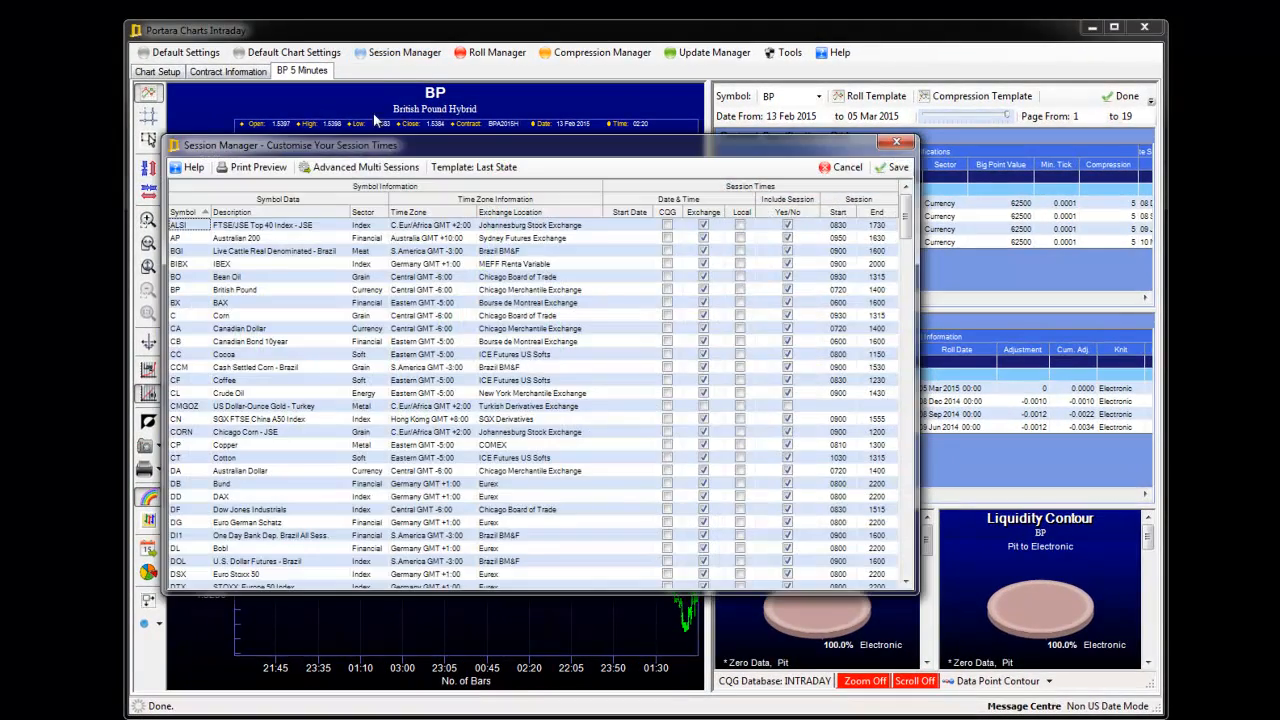
{"action": "left_click", "coordinate": [365, 168]}
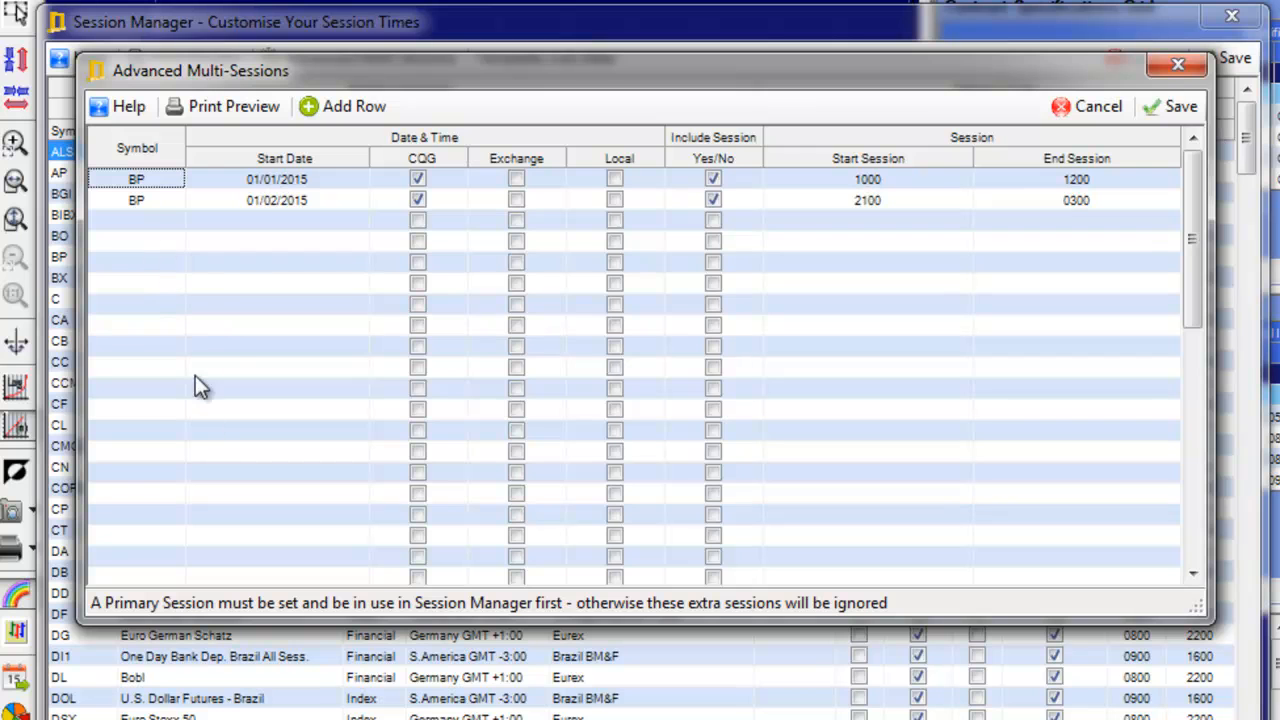
{"action": "right_click", "coordinate": [159, 200]}
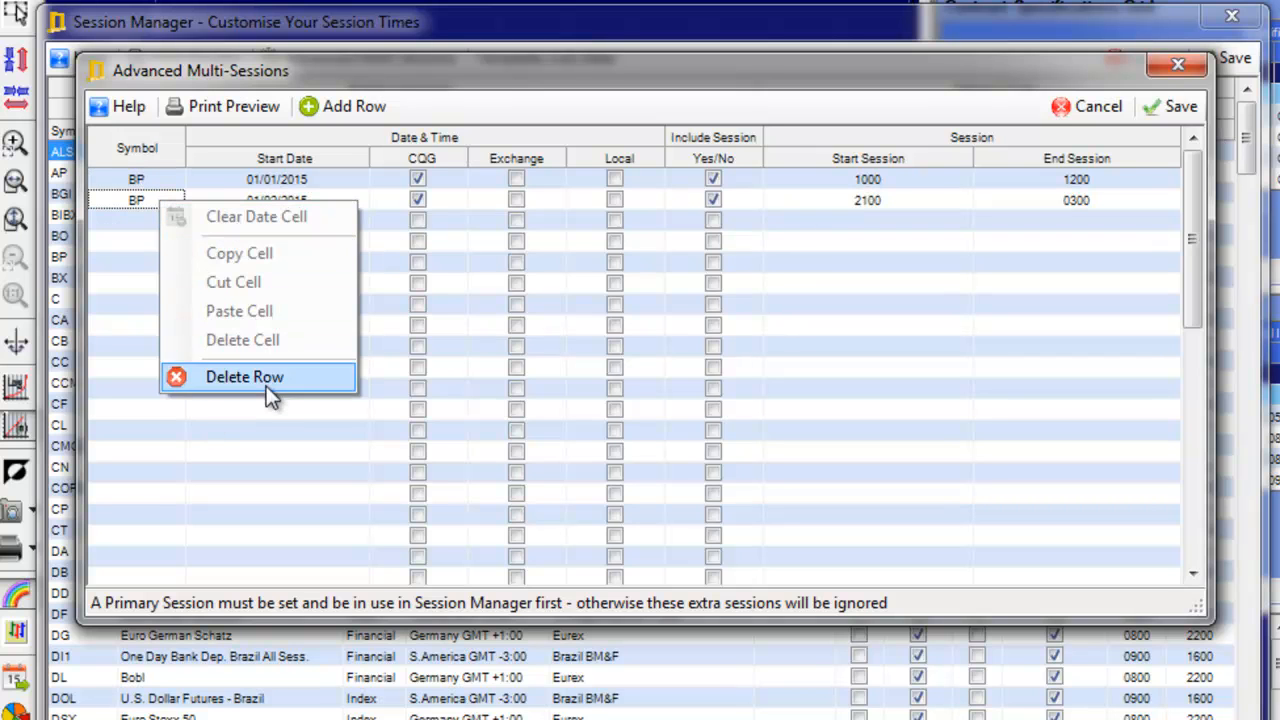
{"action": "left_click", "coordinate": [241, 378]}
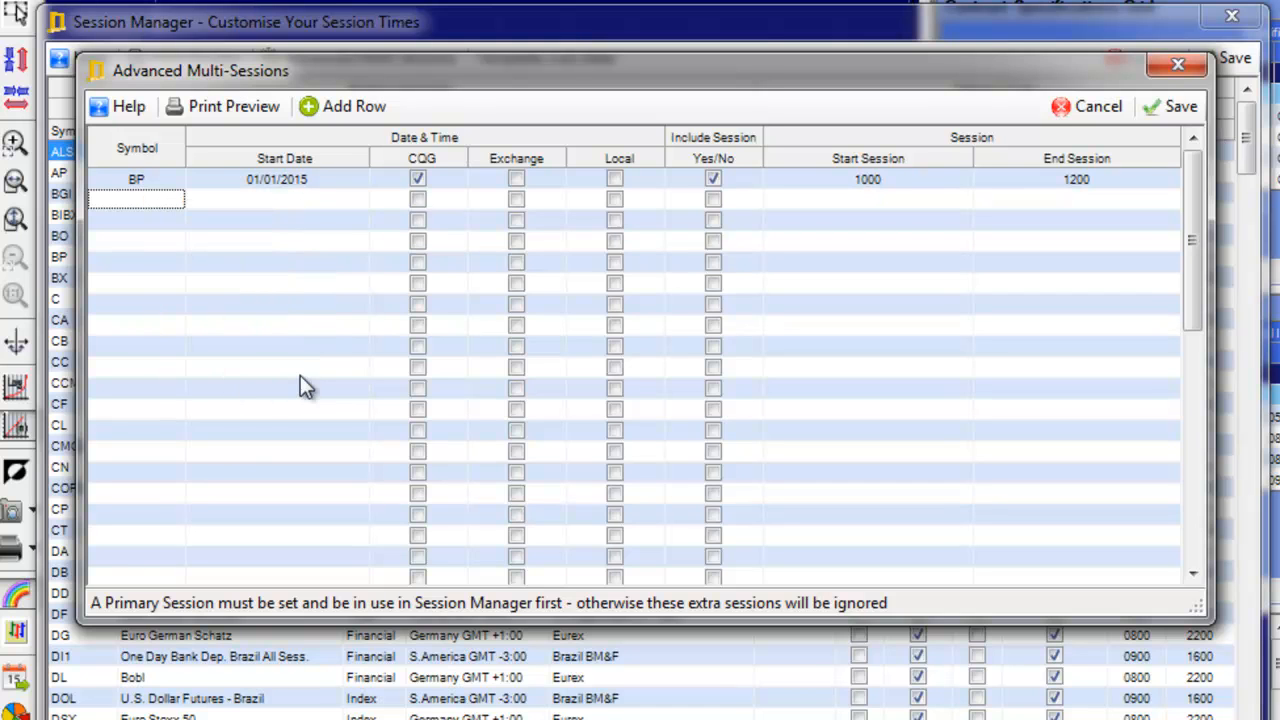
{"action": "left_click", "coordinate": [1098, 110]}
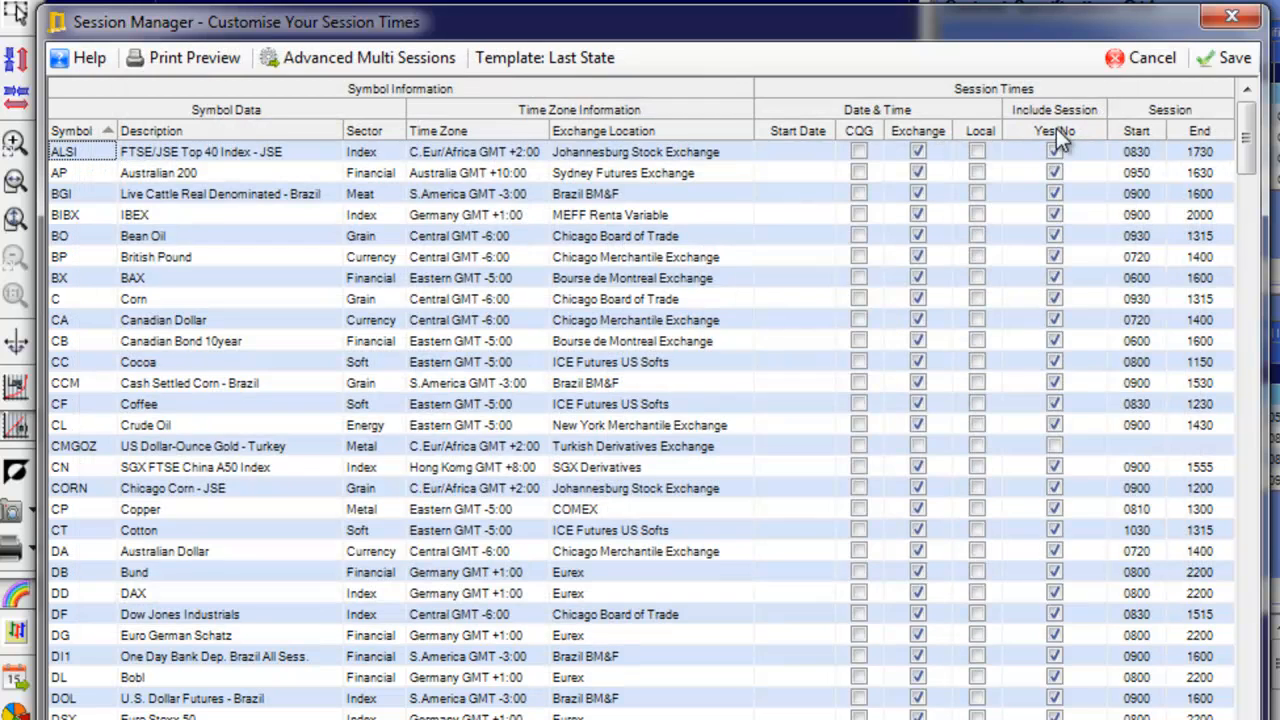
Reopen the advanced multi-sessions and examine the cell editing options for the second BP row's start date and start session.
{"action": "left_click", "coordinate": [388, 57]}
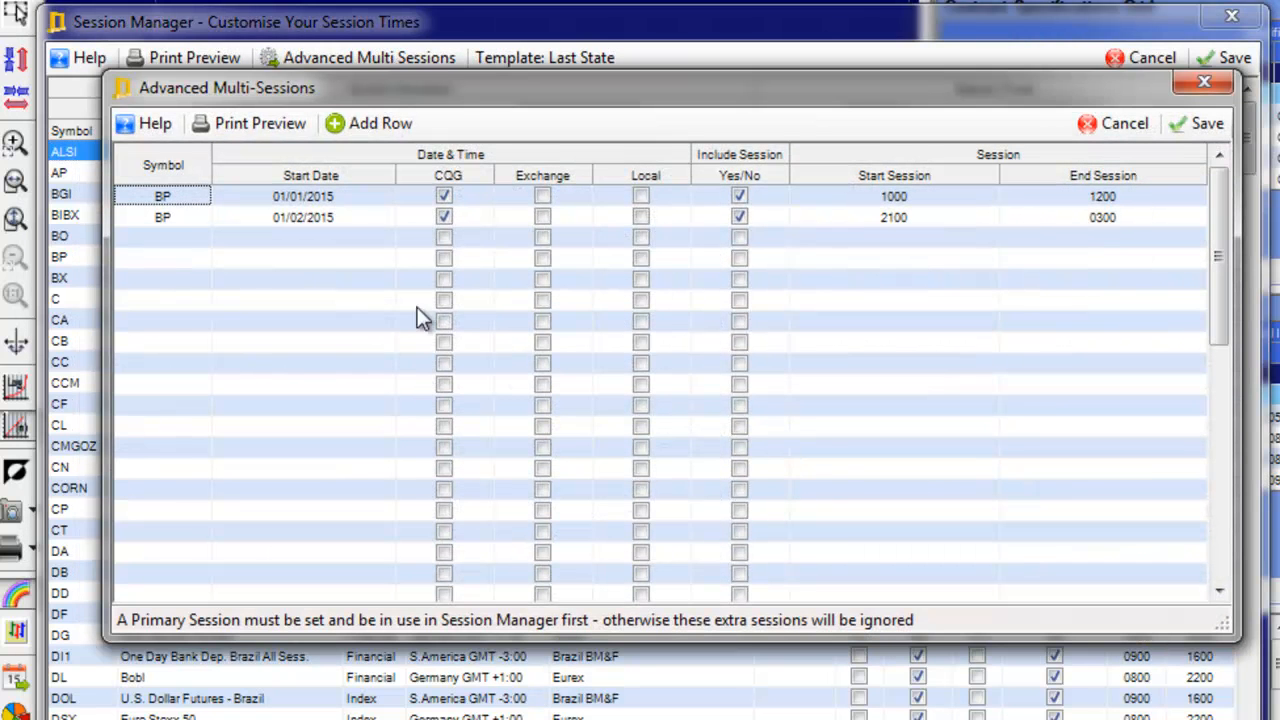
{"action": "left_click", "coordinate": [347, 219]}
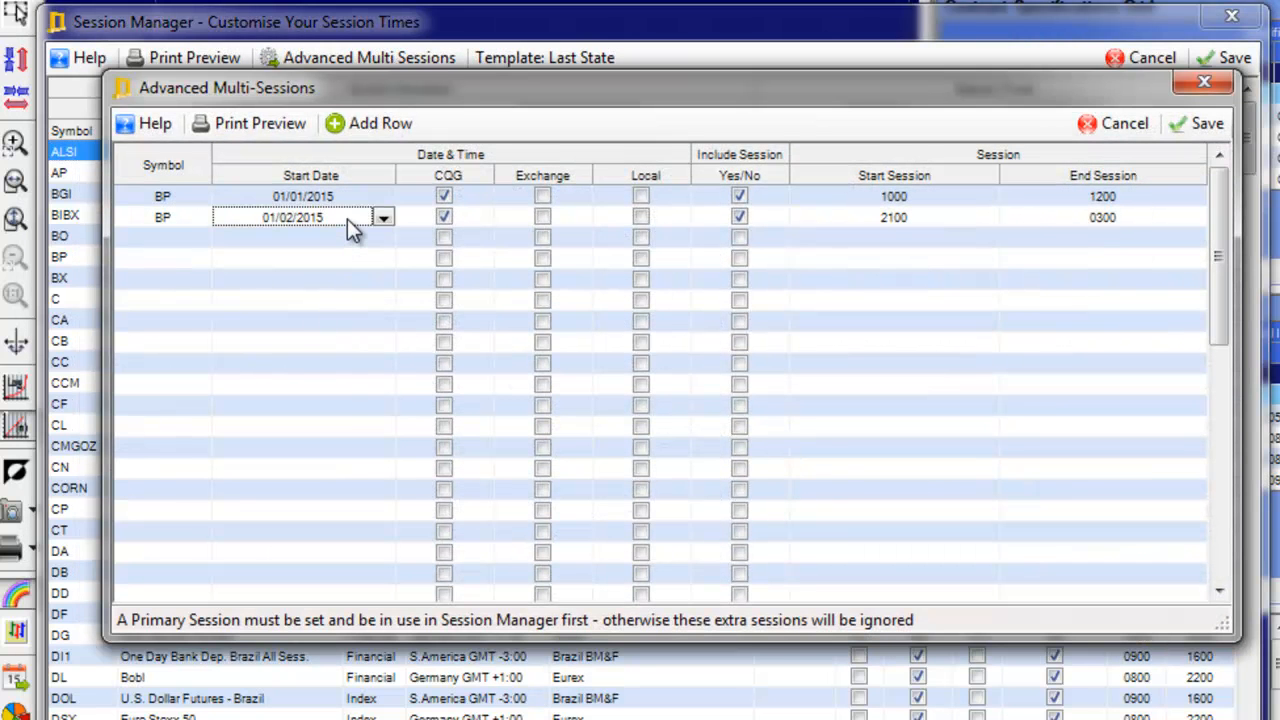
{"action": "right_click", "coordinate": [347, 219]}
{"action": "left_click", "coordinate": [300, 300]}
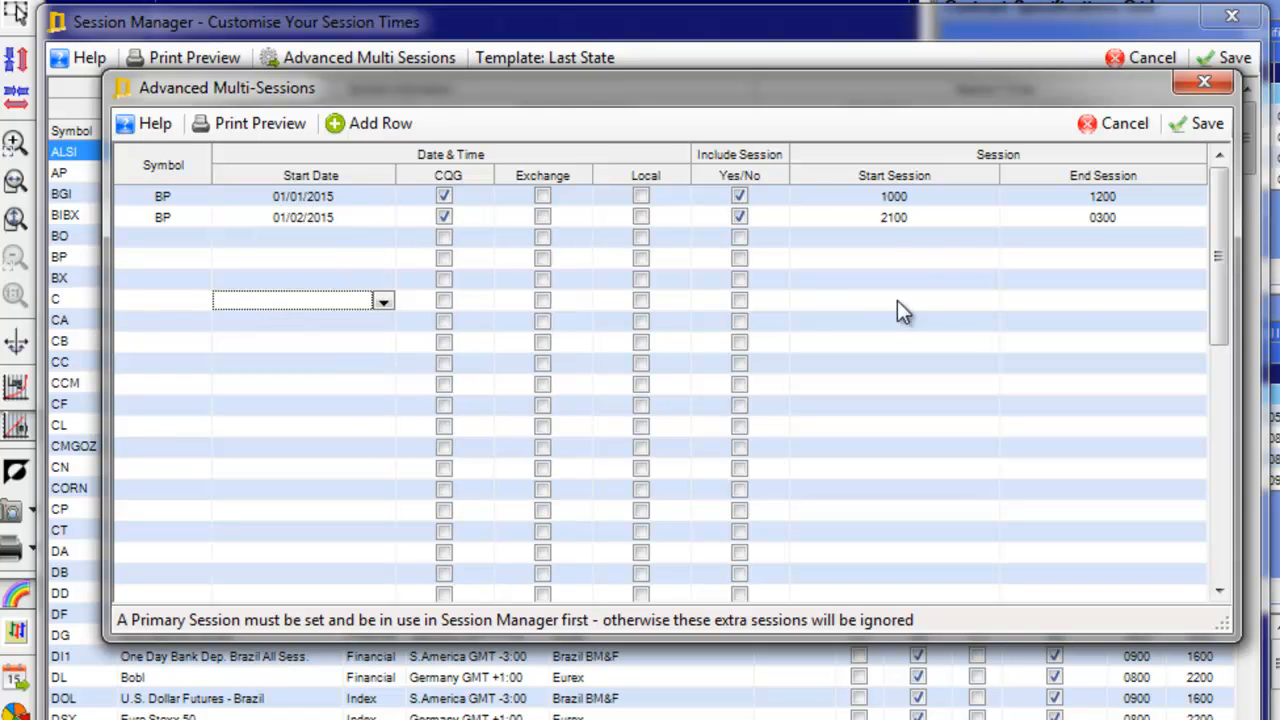
{"action": "left_click", "coordinate": [880, 213]}
{"action": "right_click", "coordinate": [880, 213]}
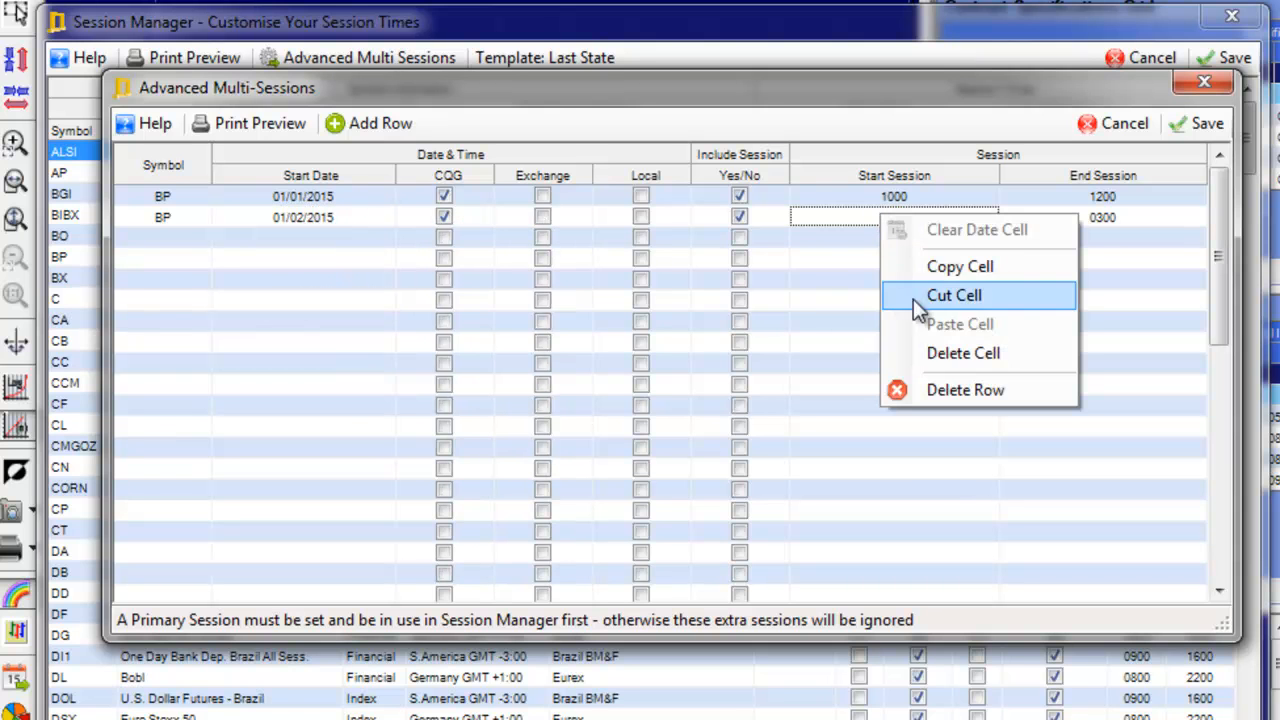
{"action": "left_click", "coordinate": [842, 262]}
Add an extra row to the advanced multi-sessions table.
{"action": "left_click", "coordinate": [972, 369]}
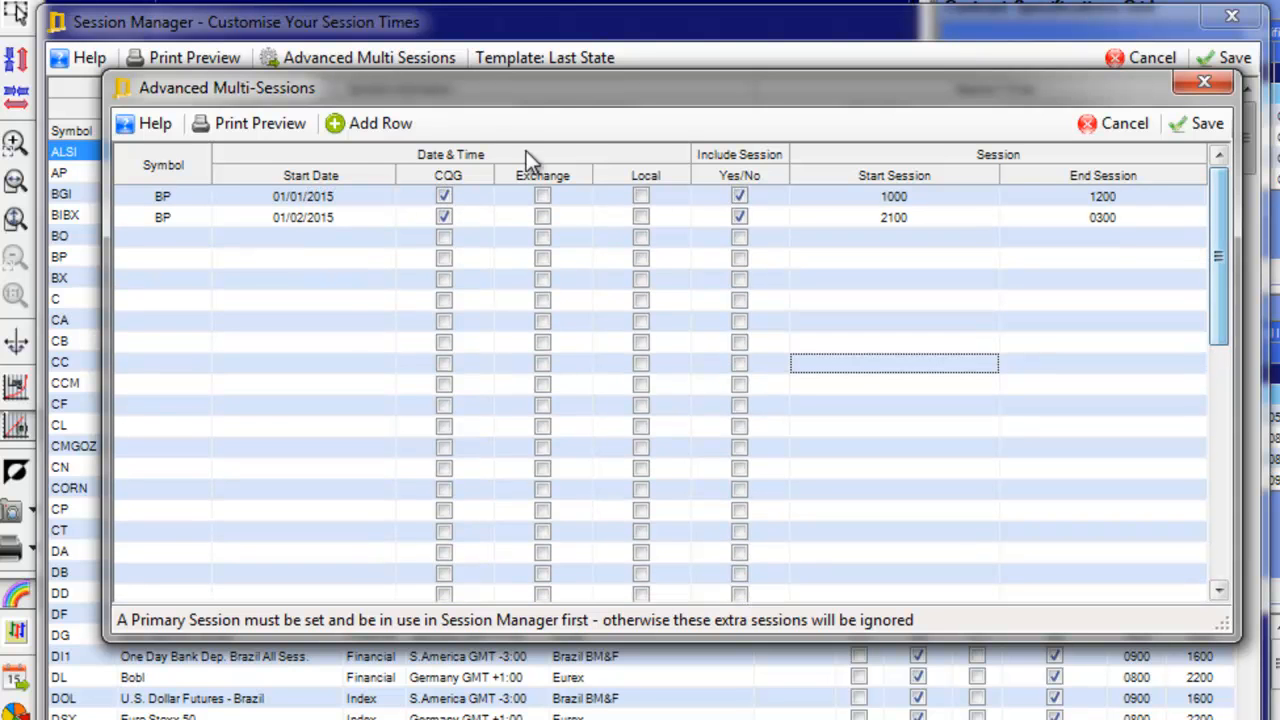
{"action": "left_click", "coordinate": [379, 121]}
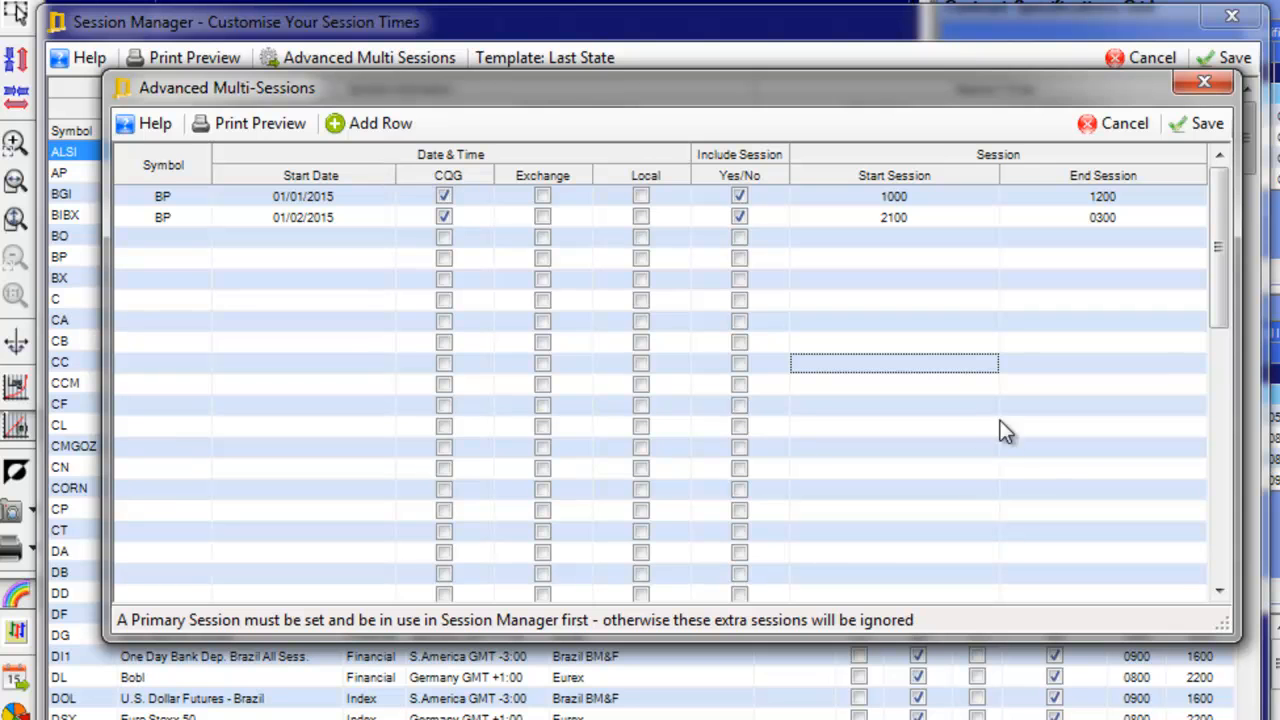
{"action": "left_click", "coordinate": [327, 381]}
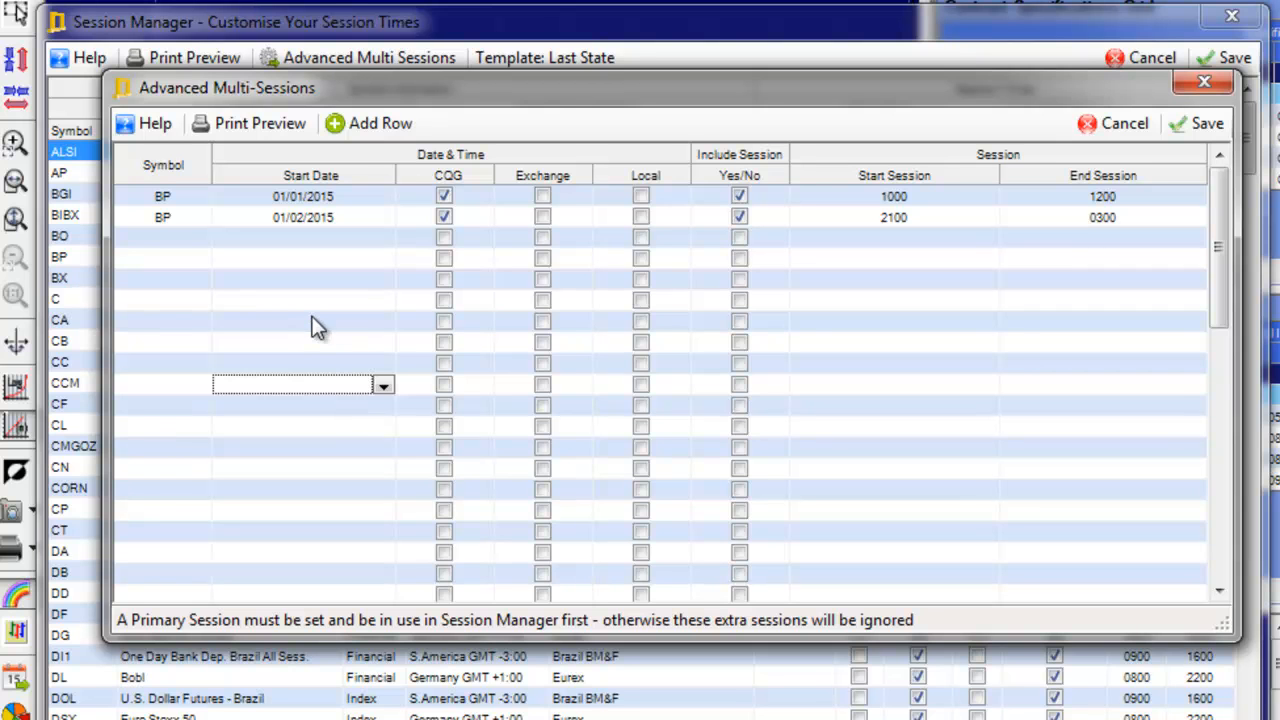
Exclude both BP sessions from use and include them again.
{"action": "left_click", "coordinate": [740, 196]}
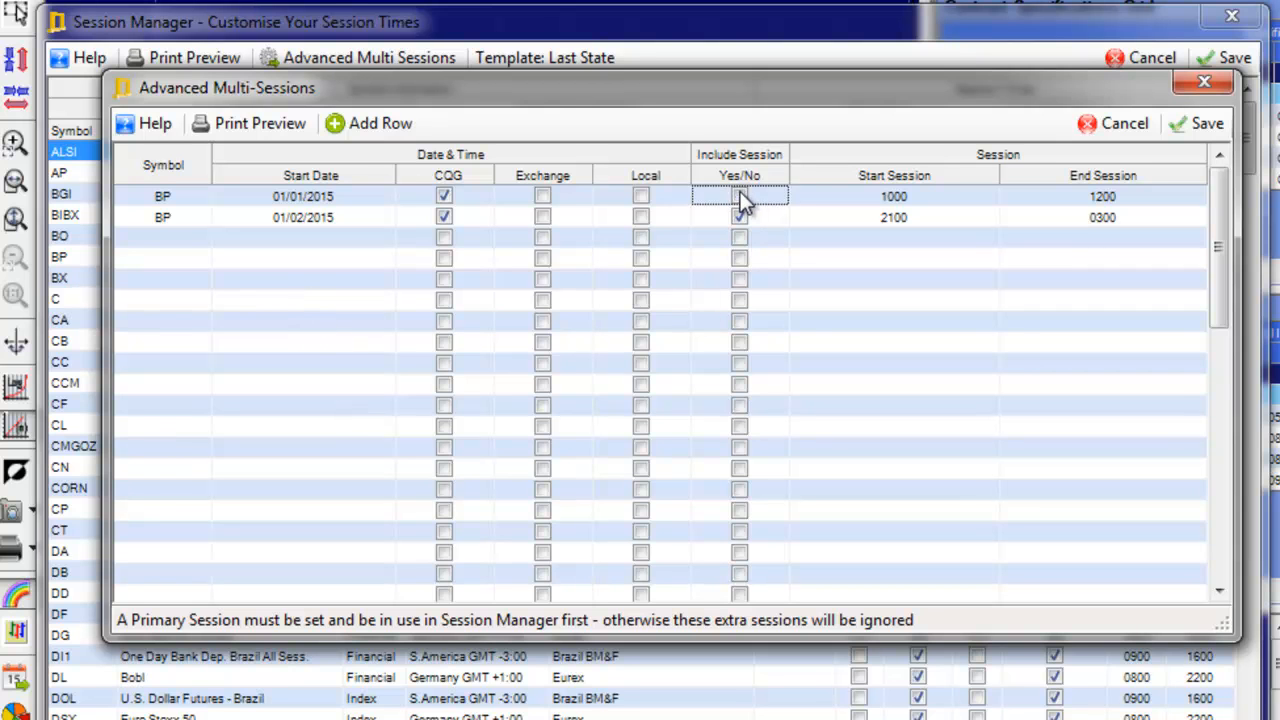
{"action": "left_click", "coordinate": [740, 214]}
{"action": "left_click", "coordinate": [738, 195]}
{"action": "left_click", "coordinate": [739, 214]}
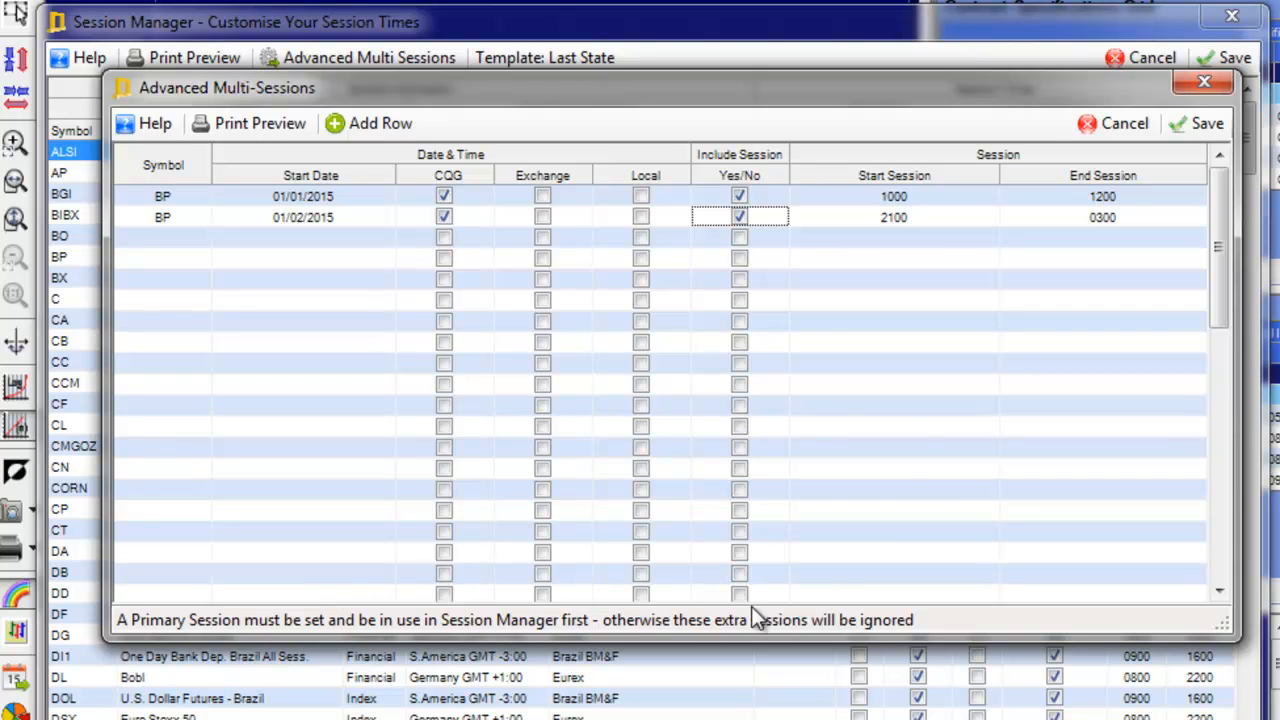